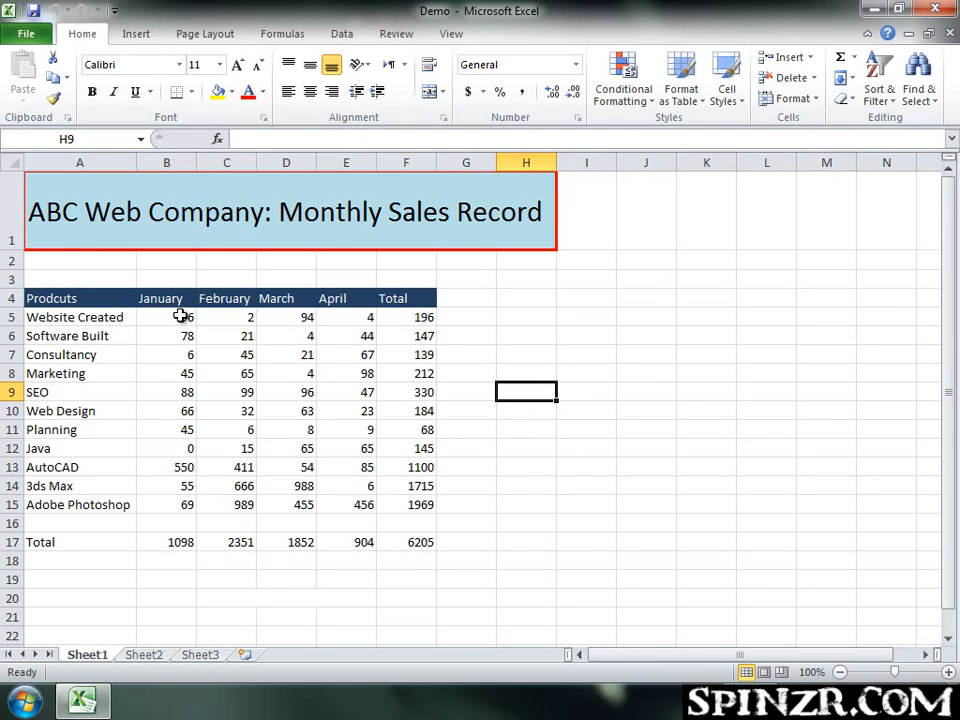
{"action": "left_click_drag", "start_coordinate": [163, 299], "coordinate": [373, 500]}
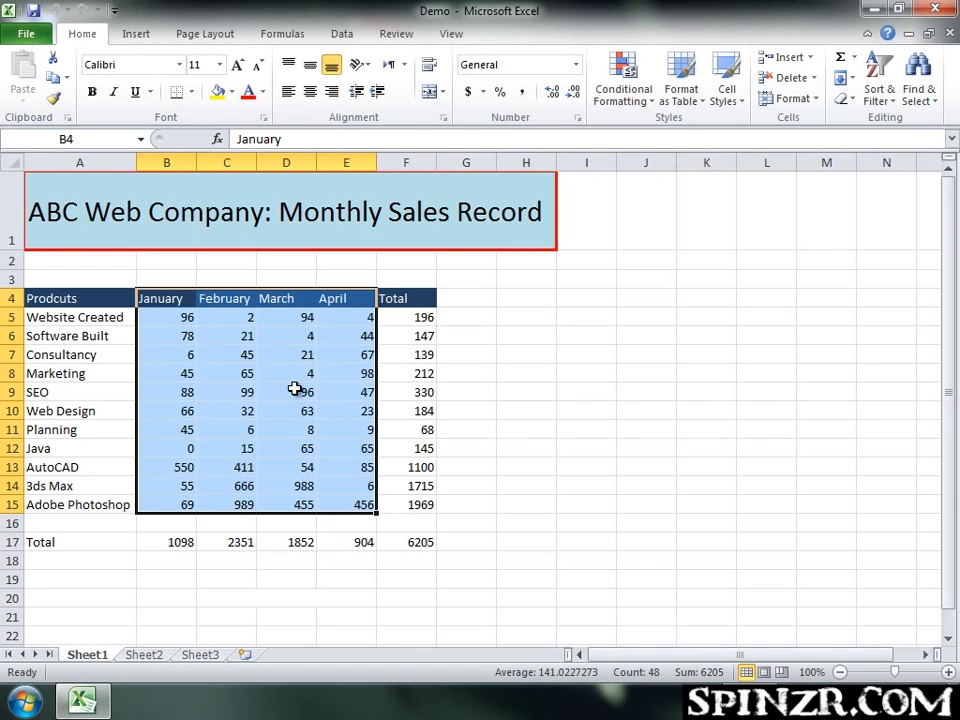
{"action": "left_click", "coordinate": [476, 390]}
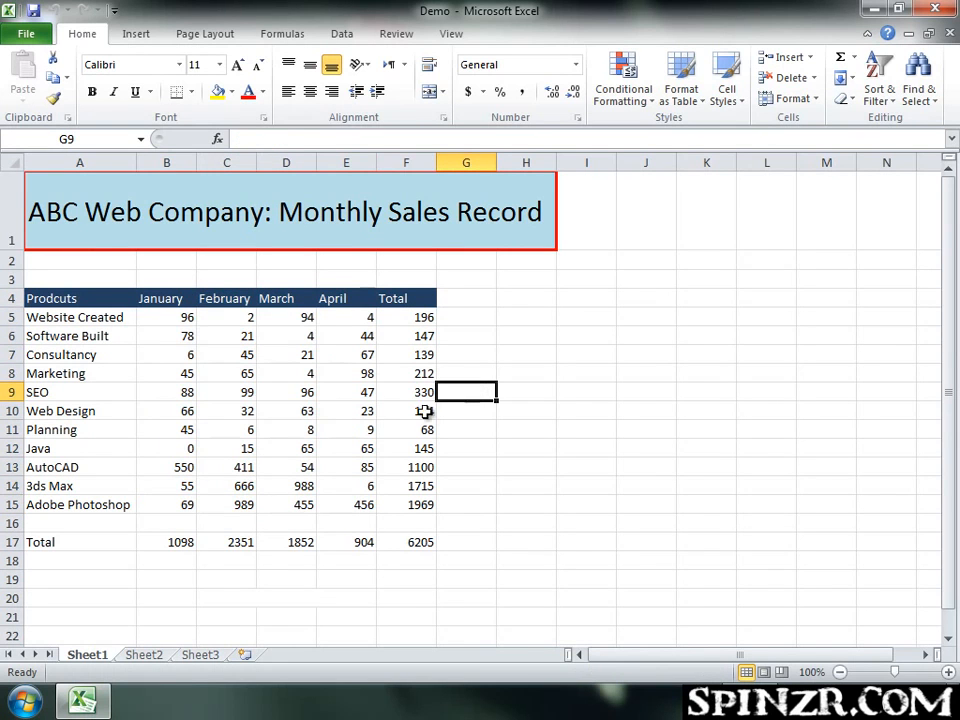
{"action": "left_click", "coordinate": [248, 373]}
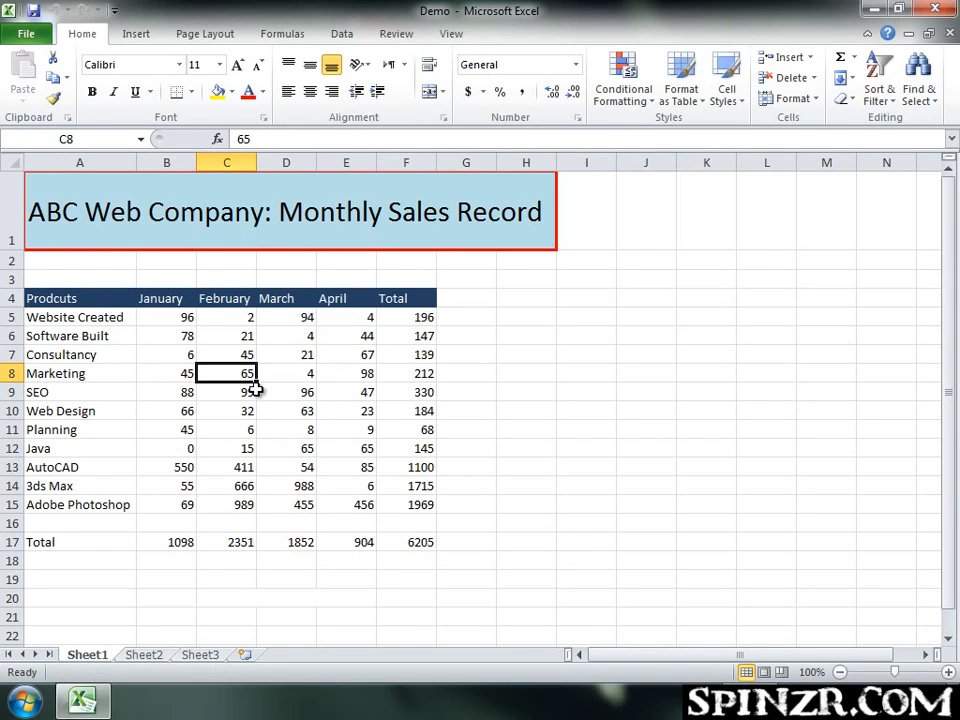
Start inserting line sparklines and set their data range to the January–April figures in B5:E15.
{"action": "left_click", "coordinate": [136, 34]}
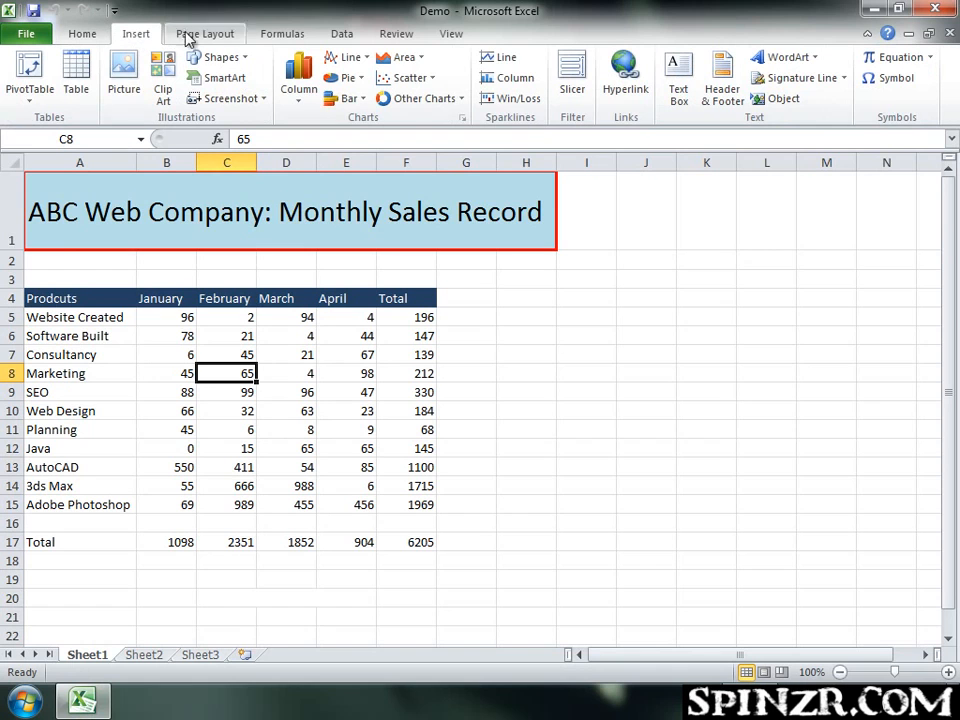
{"action": "left_click", "coordinate": [345, 60]}
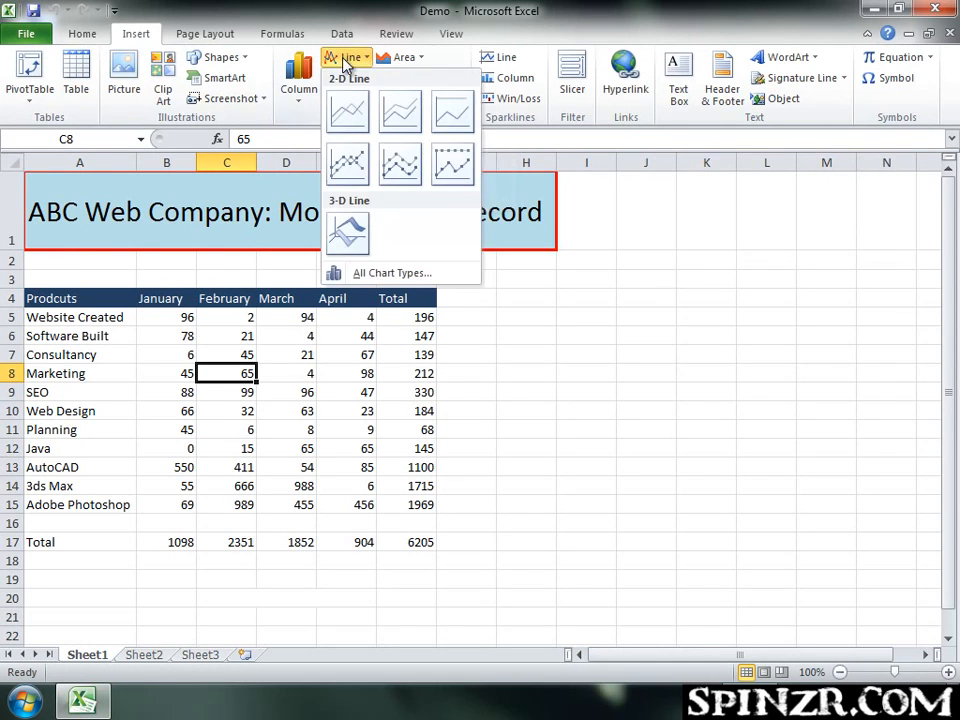
{"action": "left_click", "coordinate": [347, 58]}
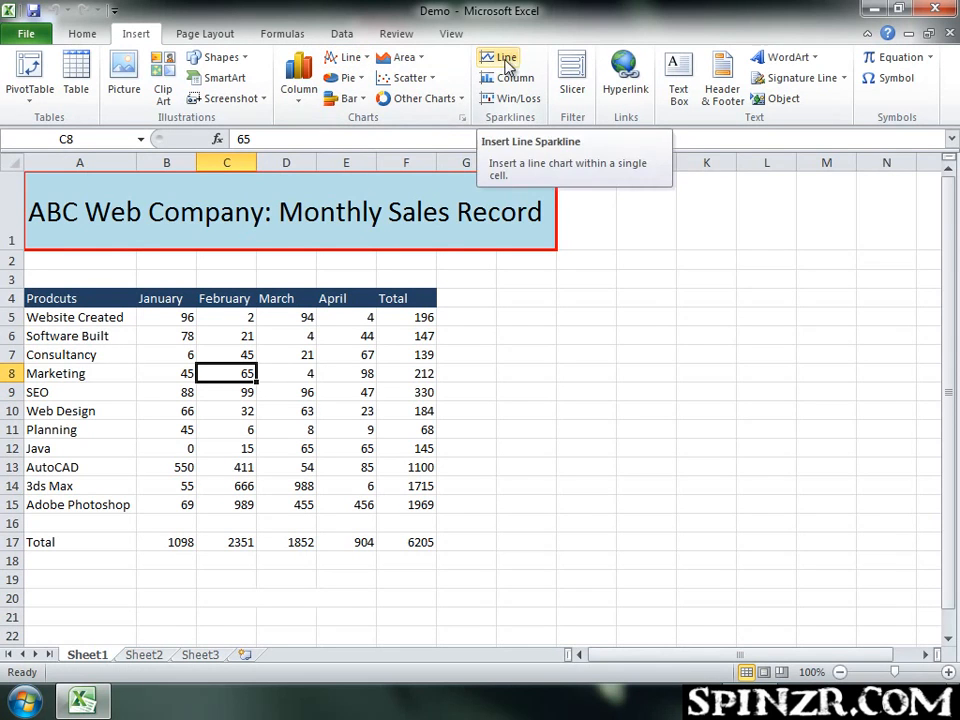
{"action": "left_click", "coordinate": [502, 62]}
{"action": "left_click_drag", "start_coordinate": [666, 204], "coordinate": [600, 196]}
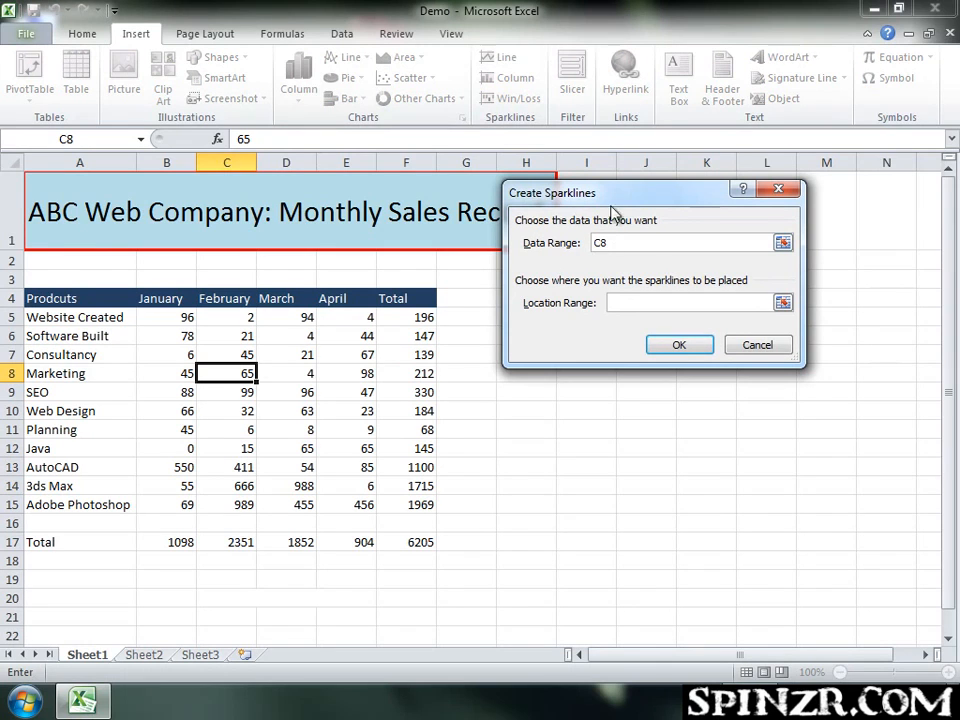
{"action": "left_click", "coordinate": [630, 243]}
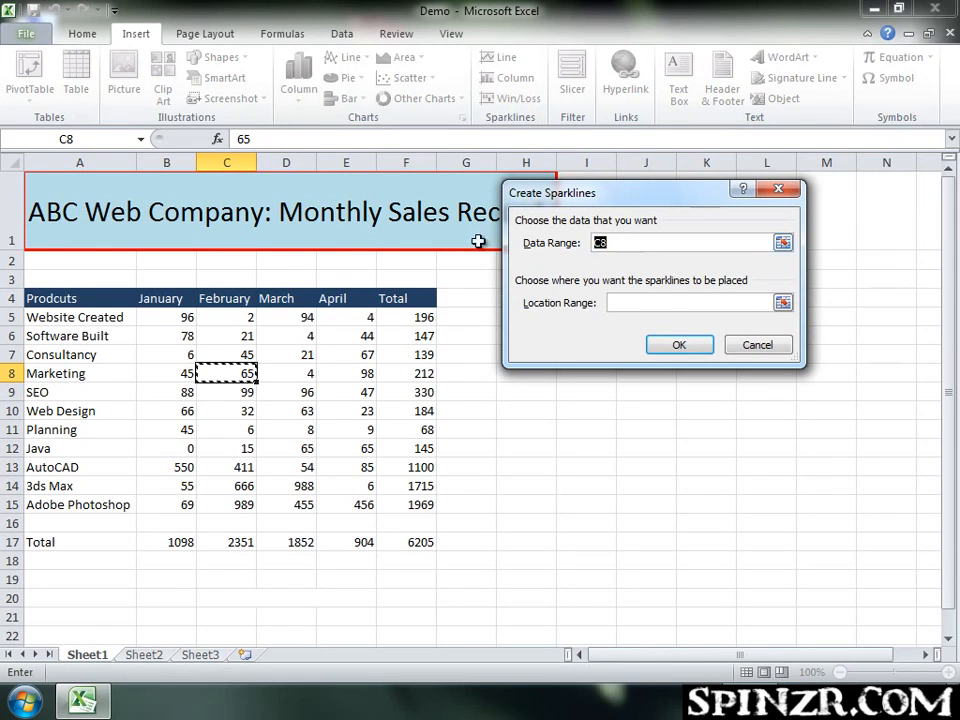
{"action": "key", "text": "BackSpace"}
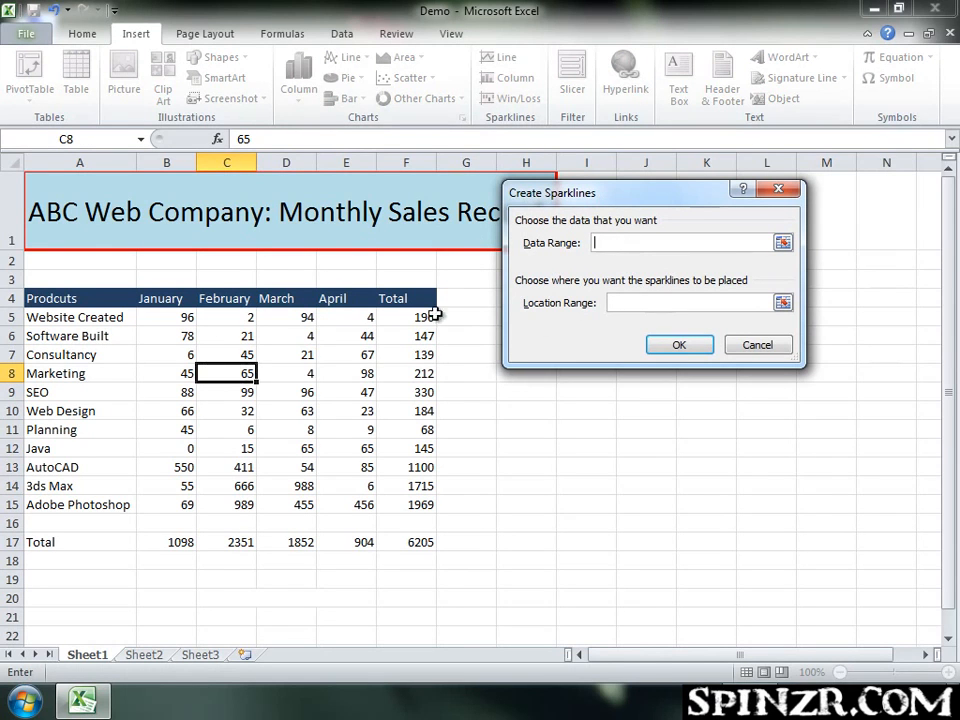
{"action": "left_click_drag", "start_coordinate": [169, 317], "coordinate": [346, 500]}
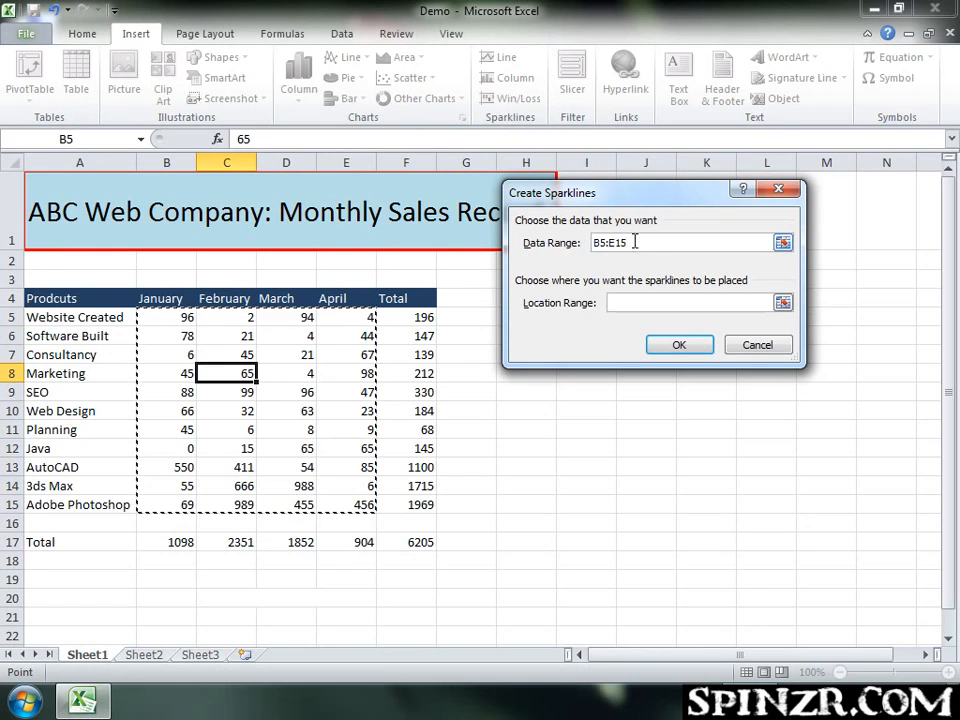
Set the sparkline location range to $G$5:$G$15 and create the sparklines beside the Total column.
{"action": "left_click", "coordinate": [649, 304]}
{"action": "left_click_drag", "start_coordinate": [614, 196], "coordinate": [687, 196]}
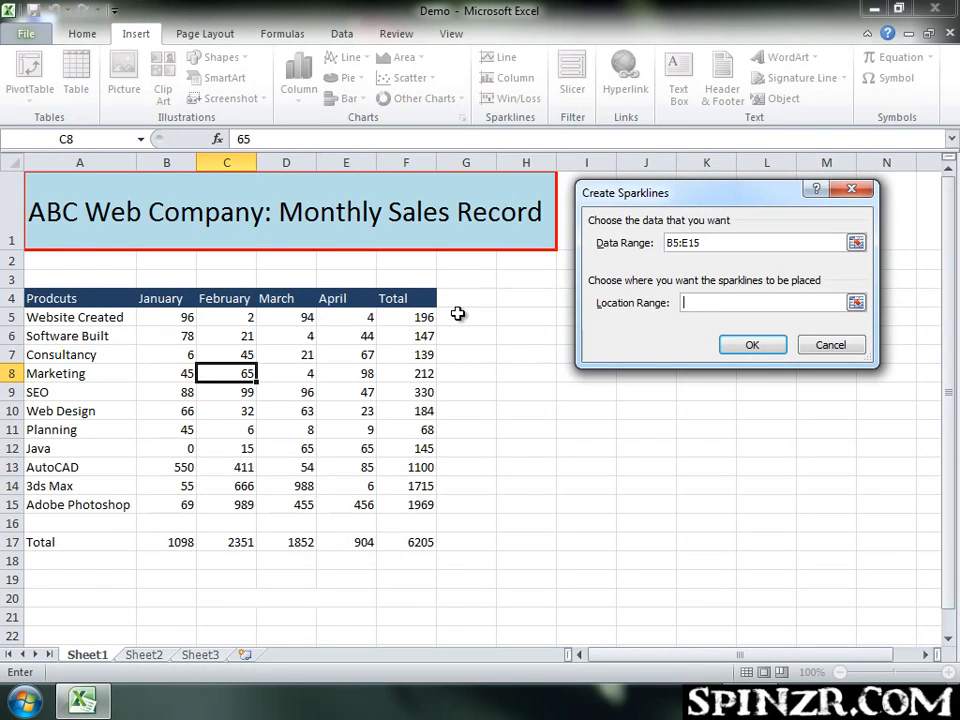
{"action": "left_click_drag", "start_coordinate": [457, 314], "coordinate": [454, 496]}
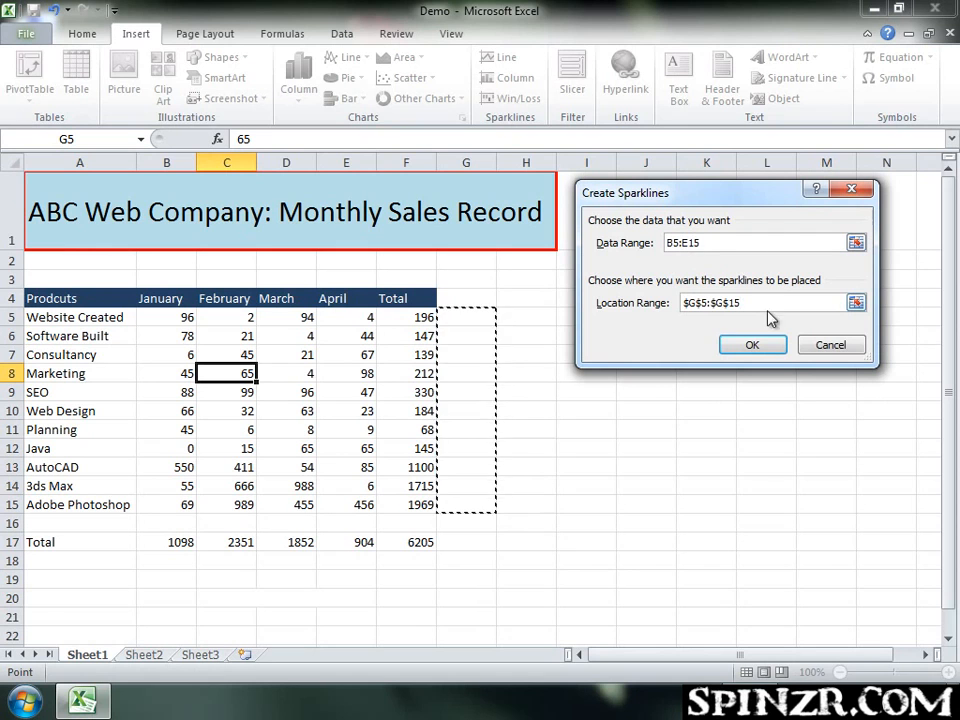
{"action": "left_click", "coordinate": [721, 343]}
{"action": "left_click", "coordinate": [564, 339]}
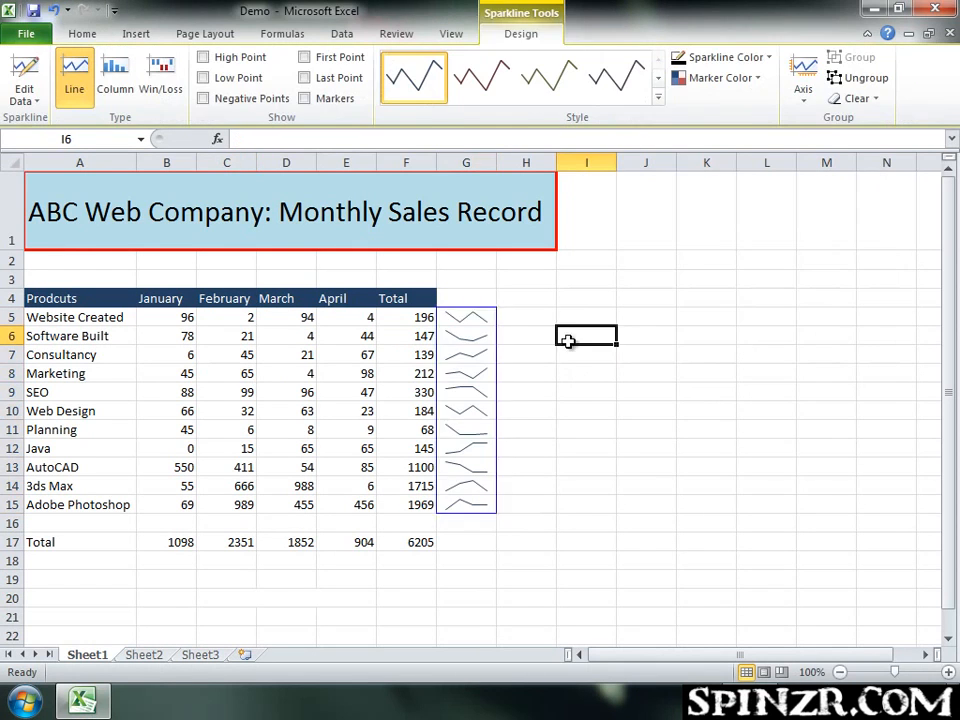
Widen column G slightly to give the line sparklines more room.
{"action": "left_click", "coordinate": [467, 320]}
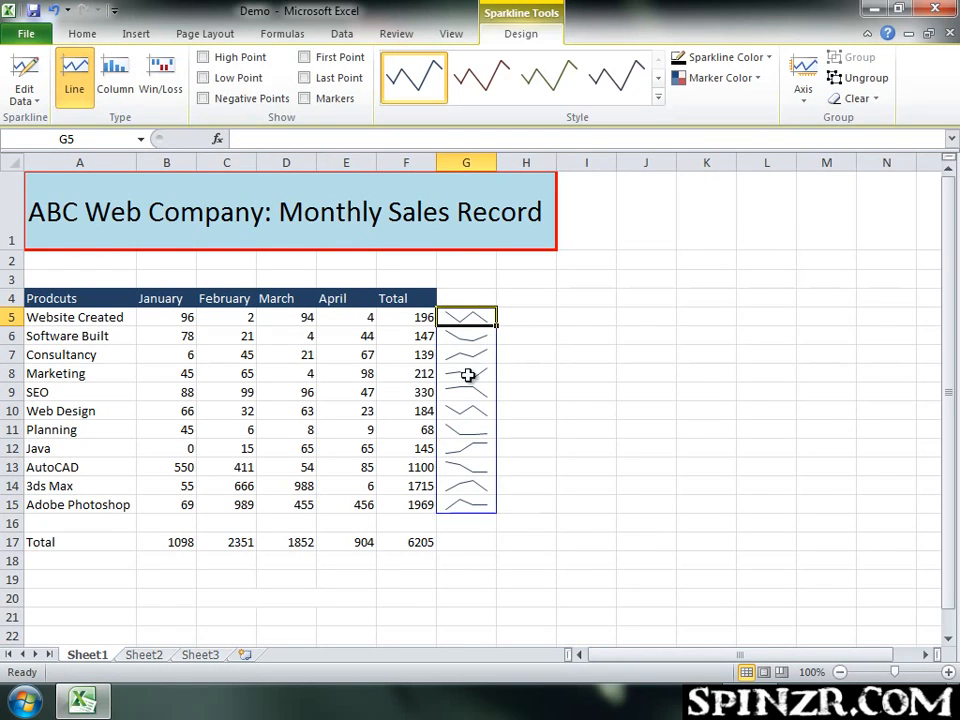
{"action": "left_click", "coordinate": [508, 339]}
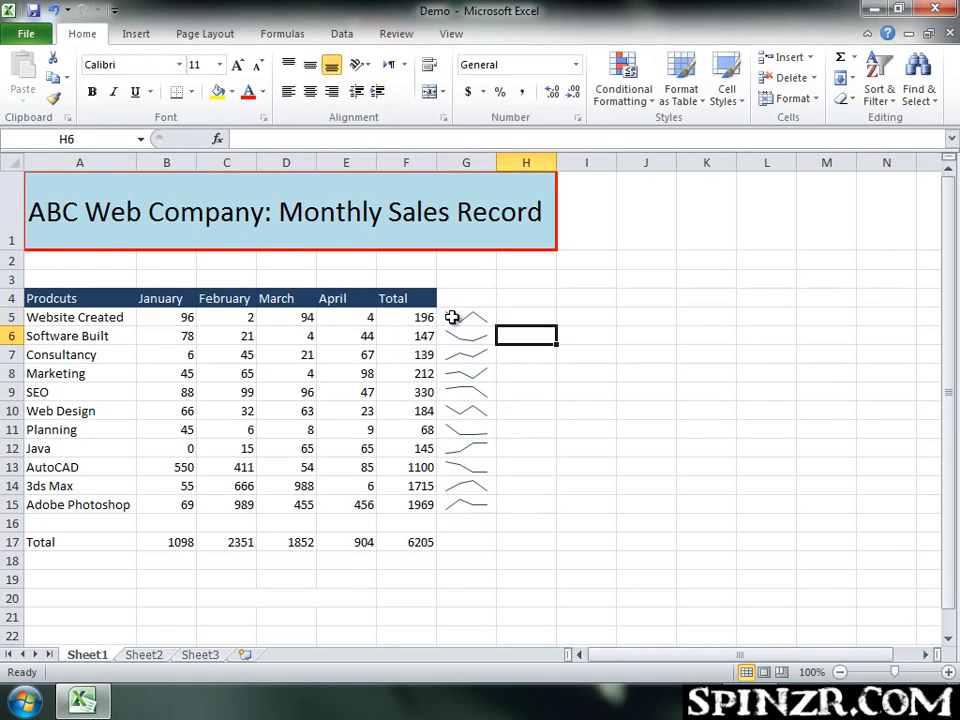
{"action": "left_click", "coordinate": [453, 316]}
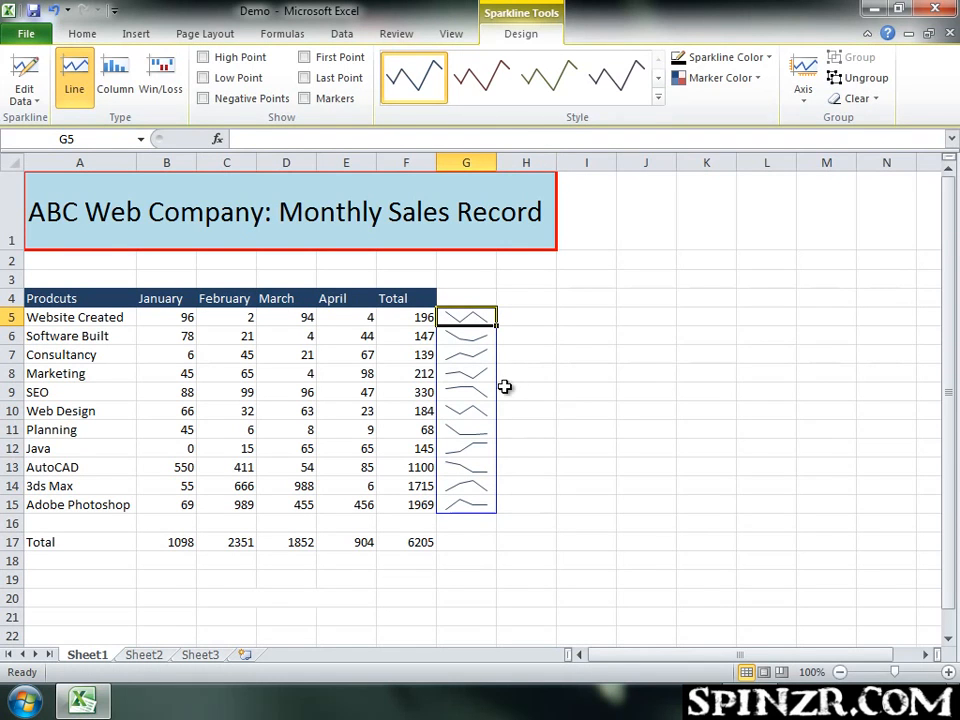
{"action": "left_click", "coordinate": [558, 369]}
{"action": "left_click", "coordinate": [465, 316]}
{"action": "mouse_move", "coordinate": [496, 162]}
{"action": "left_mouse_down"}
{"action": "mouse_move", "coordinate": [545, 163]}
{"action": "mouse_move", "coordinate": [490, 159]}
{"action": "mouse_move", "coordinate": [507, 159]}
{"action": "left_mouse_up"}
{"action": "left_click", "coordinate": [548, 403]}
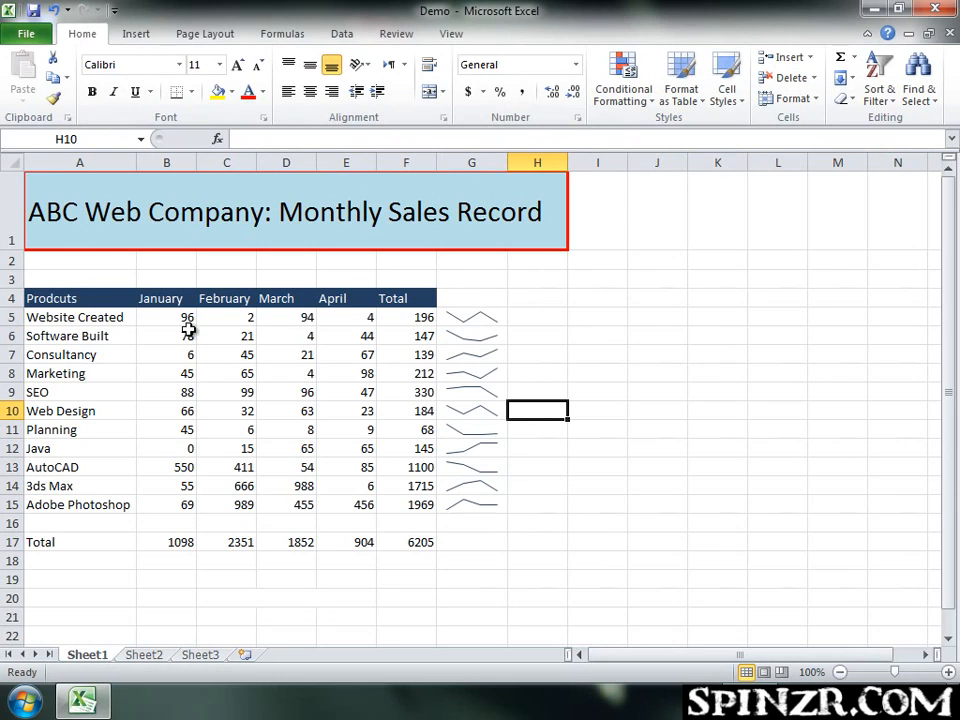
Examine the sparklines in column G against the monthly sales figures of their product rows.
{"action": "left_click", "coordinate": [474, 317]}
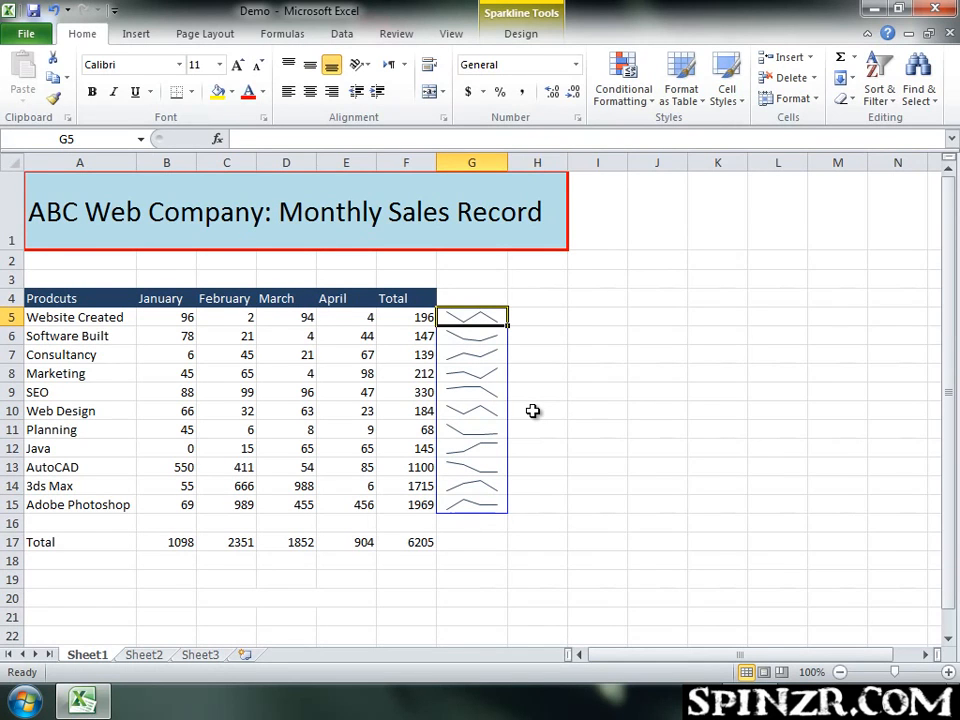
{"action": "left_click", "coordinate": [128, 320]}
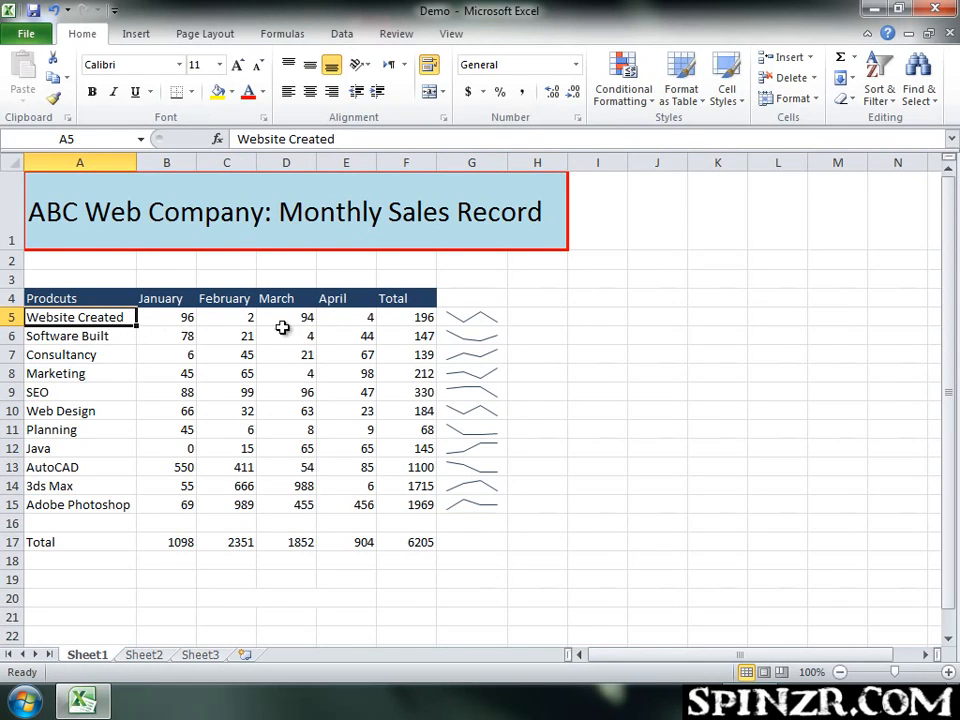
{"action": "left_click", "coordinate": [468, 320]}
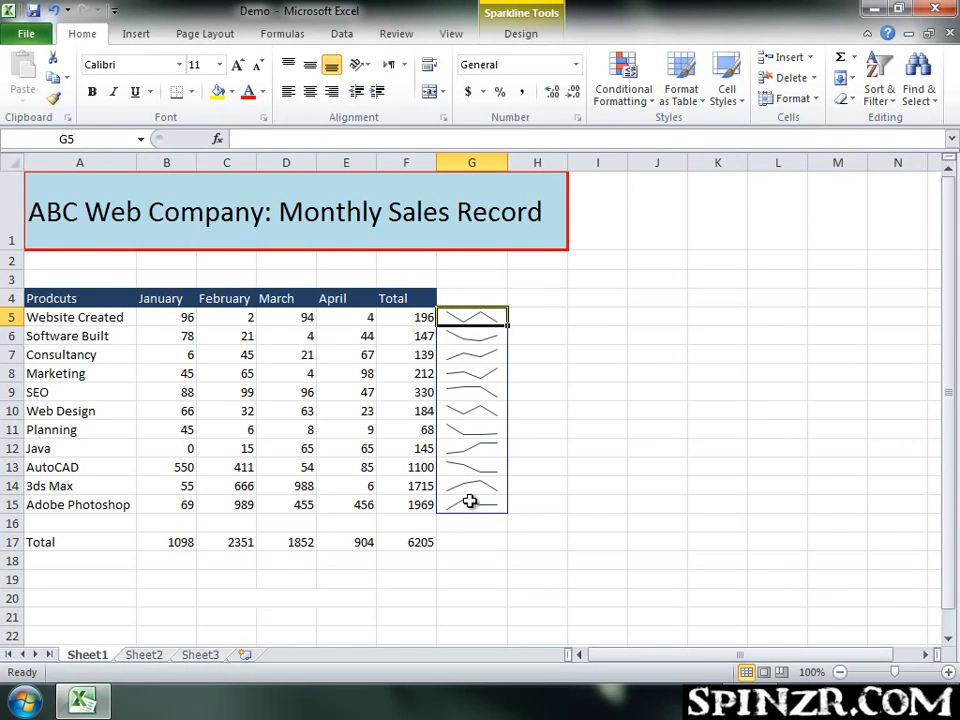
{"action": "left_click", "coordinate": [467, 434]}
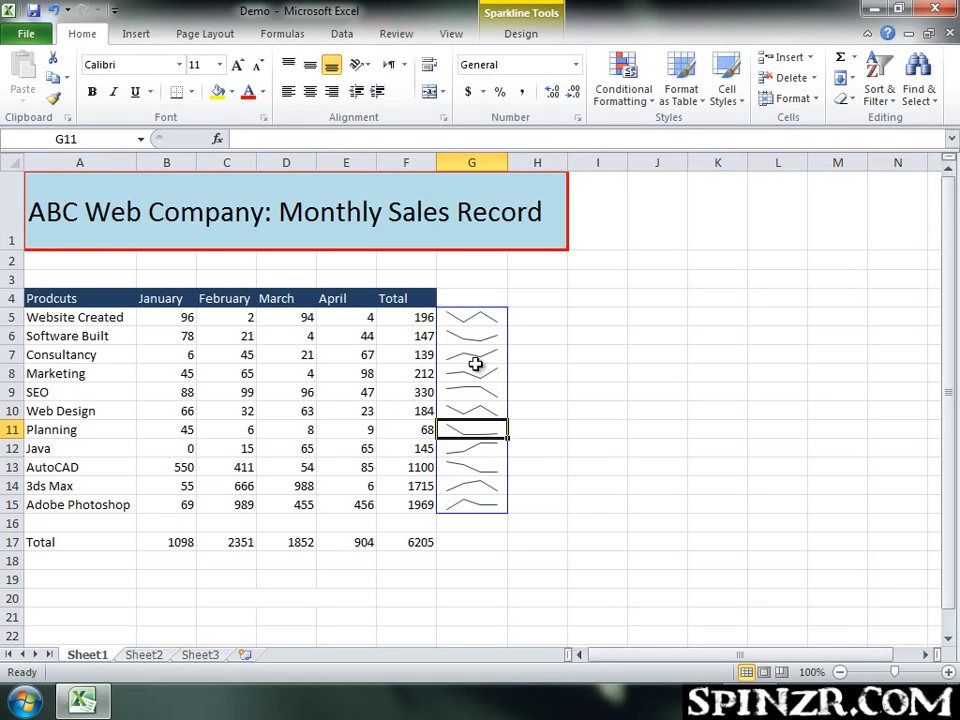
{"action": "left_click", "coordinate": [480, 373]}
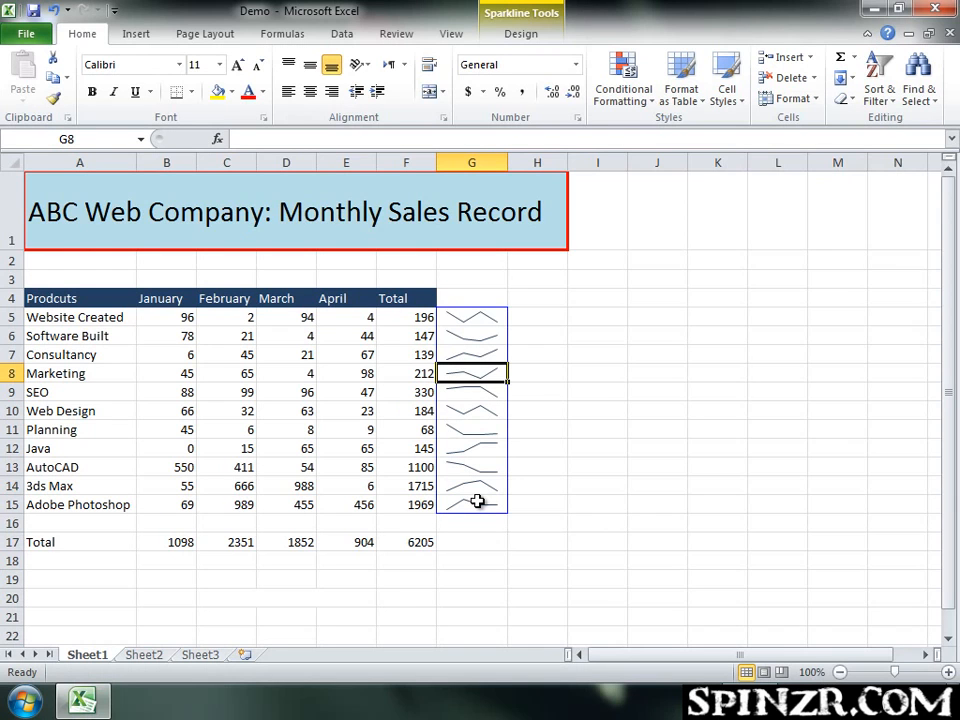
{"action": "left_click", "coordinate": [468, 392]}
{"action": "left_click", "coordinate": [580, 391]}
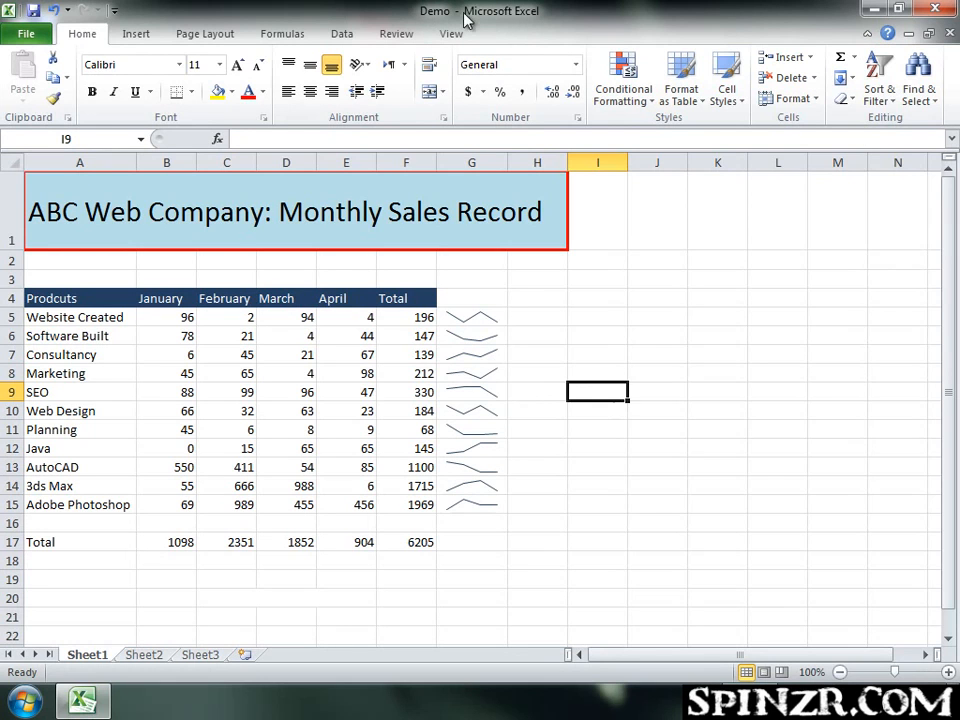
Apply the dark green style from the sparkline style gallery to the column G sparklines, with High Point markers shown.
{"action": "left_click", "coordinate": [474, 410]}
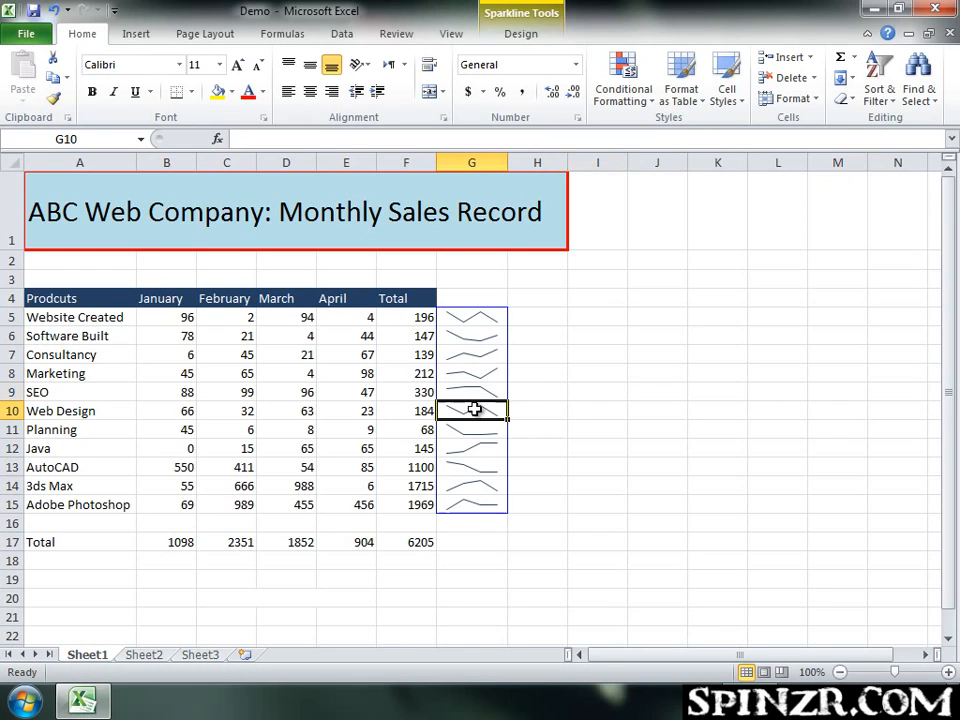
{"action": "left_click", "coordinate": [529, 36]}
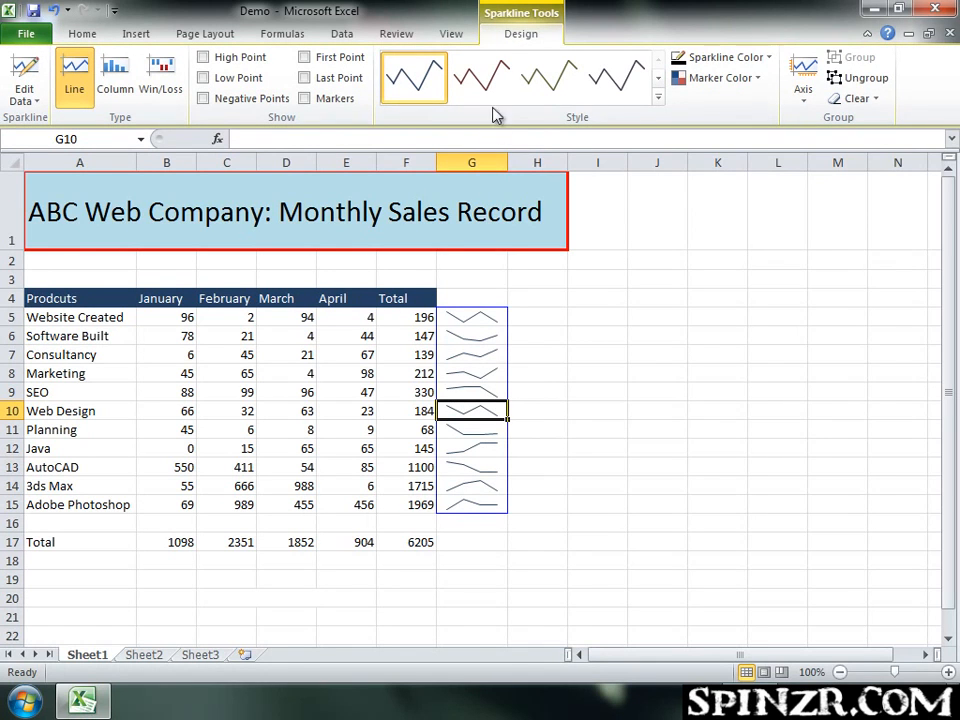
{"action": "left_click", "coordinate": [656, 99]}
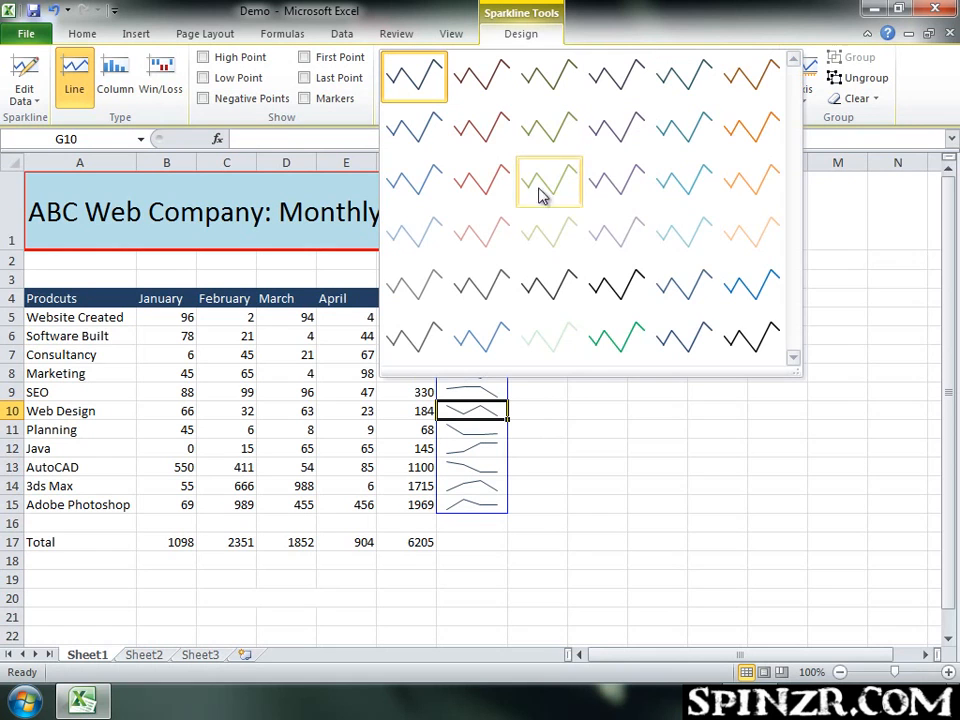
{"action": "left_click", "coordinate": [618, 340]}
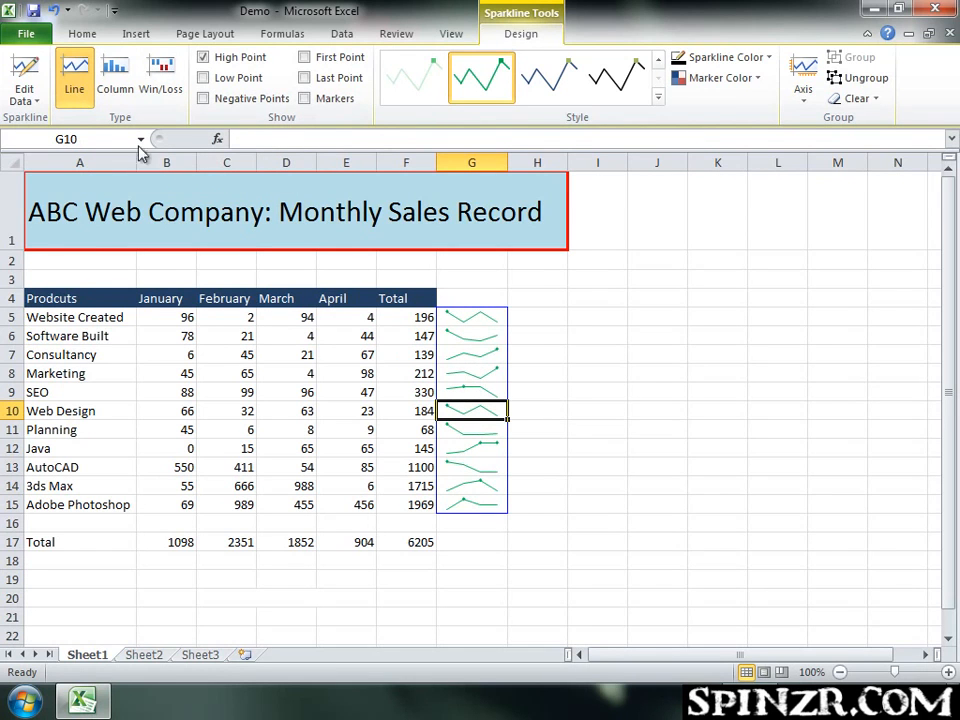
Try the Column type on the sparklines and switch them back to Line.
{"action": "left_click", "coordinate": [118, 88]}
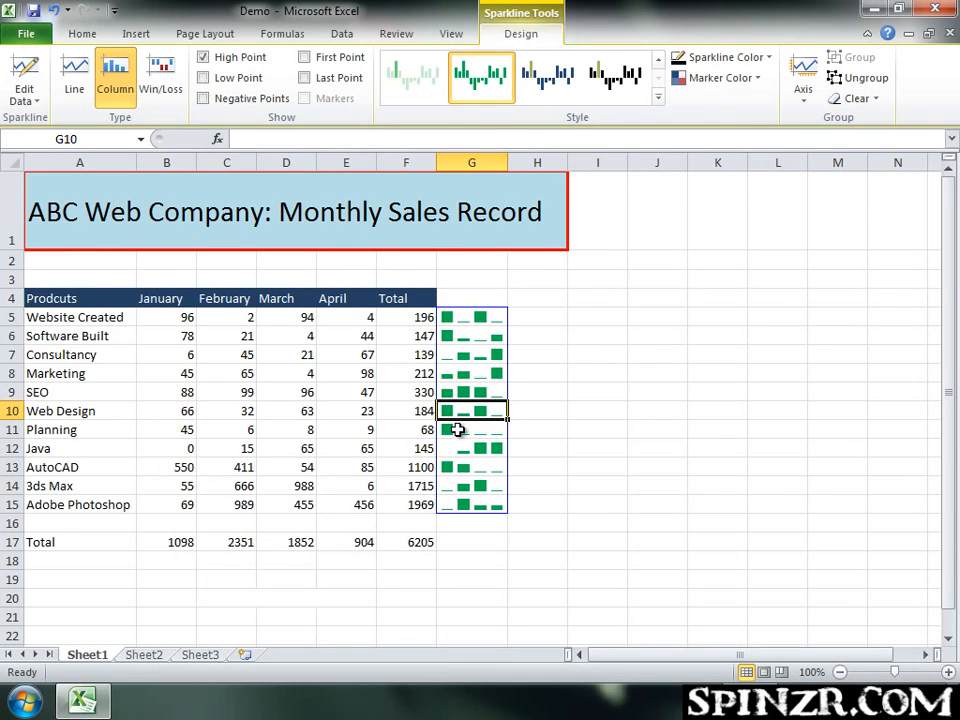
{"action": "left_click", "coordinate": [75, 92]}
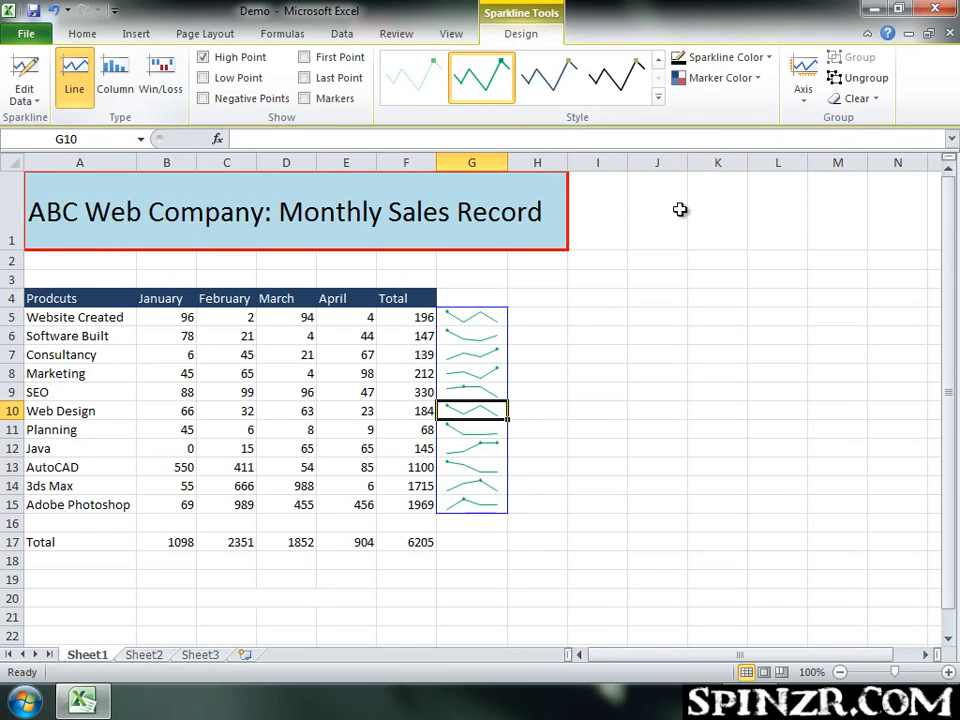
Set the line weight of the column G sparklines to 2¼ pt.
{"action": "left_click", "coordinate": [737, 64]}
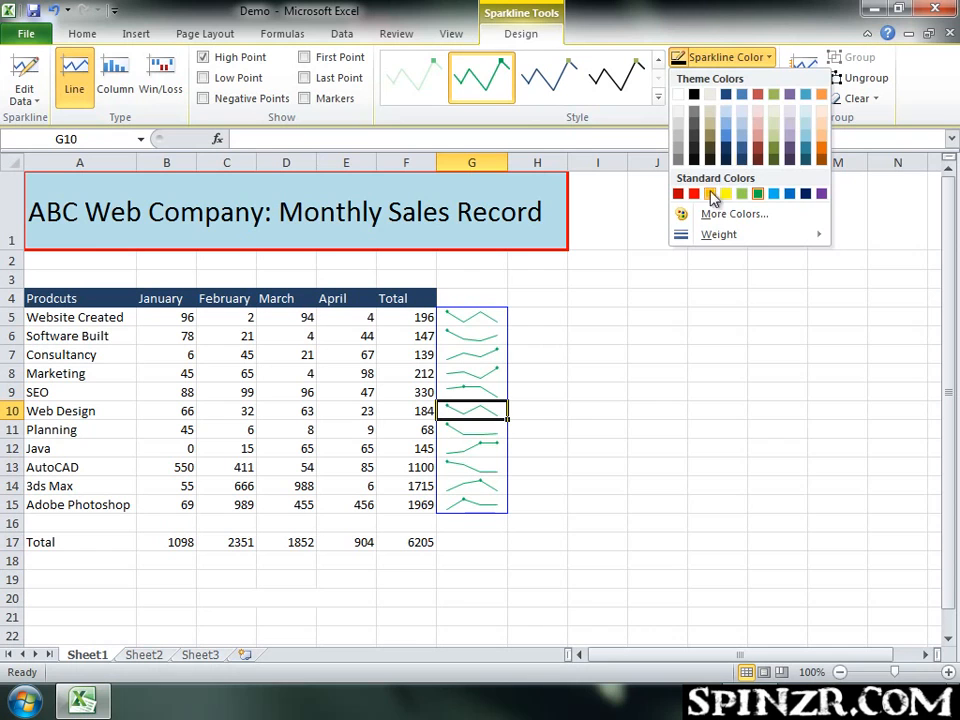
{"action": "mouse_move", "coordinate": [685, 236]}
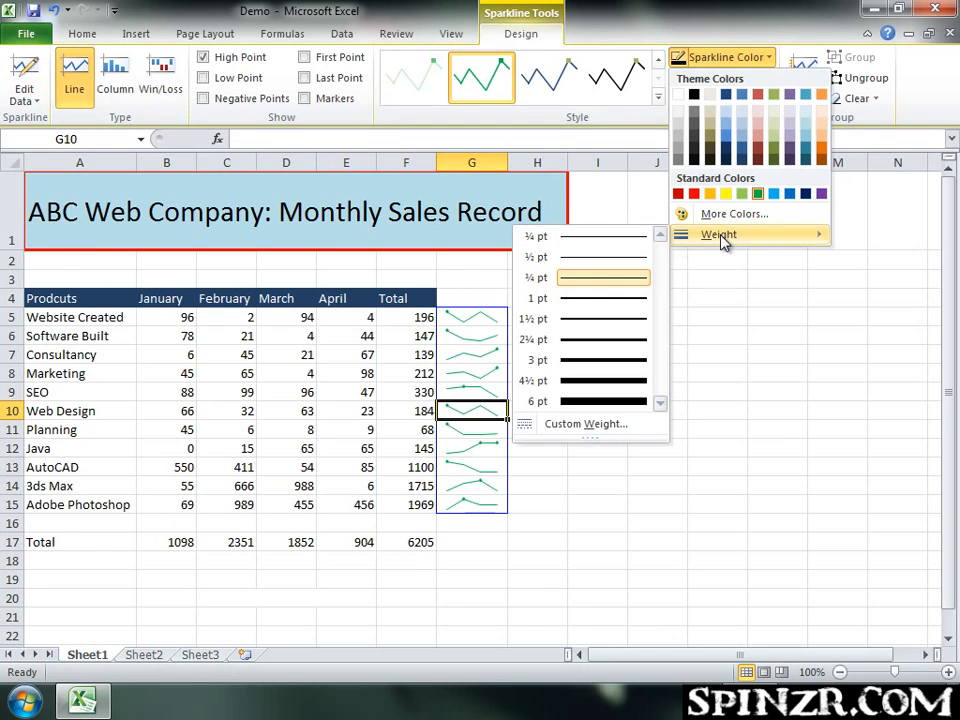
{"action": "left_click", "coordinate": [598, 339]}
{"action": "left_click", "coordinate": [590, 355]}
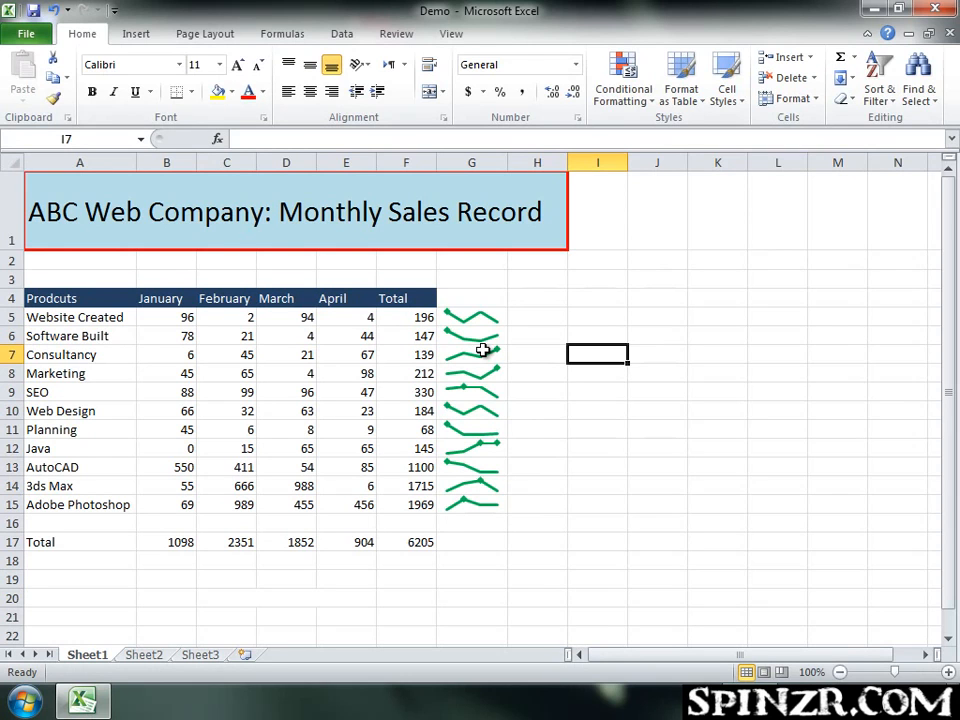
Select the sparkline in the SEO row and bring up the sparkline design options.
{"action": "left_click", "coordinate": [468, 356]}
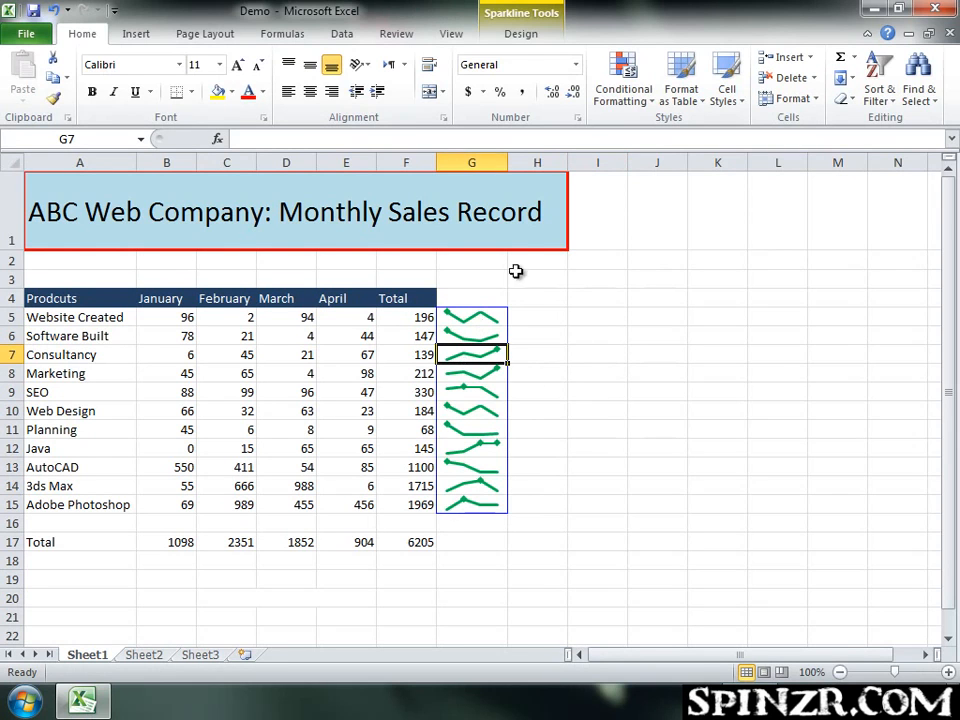
{"action": "left_click", "coordinate": [550, 336]}
{"action": "left_click", "coordinate": [500, 389]}
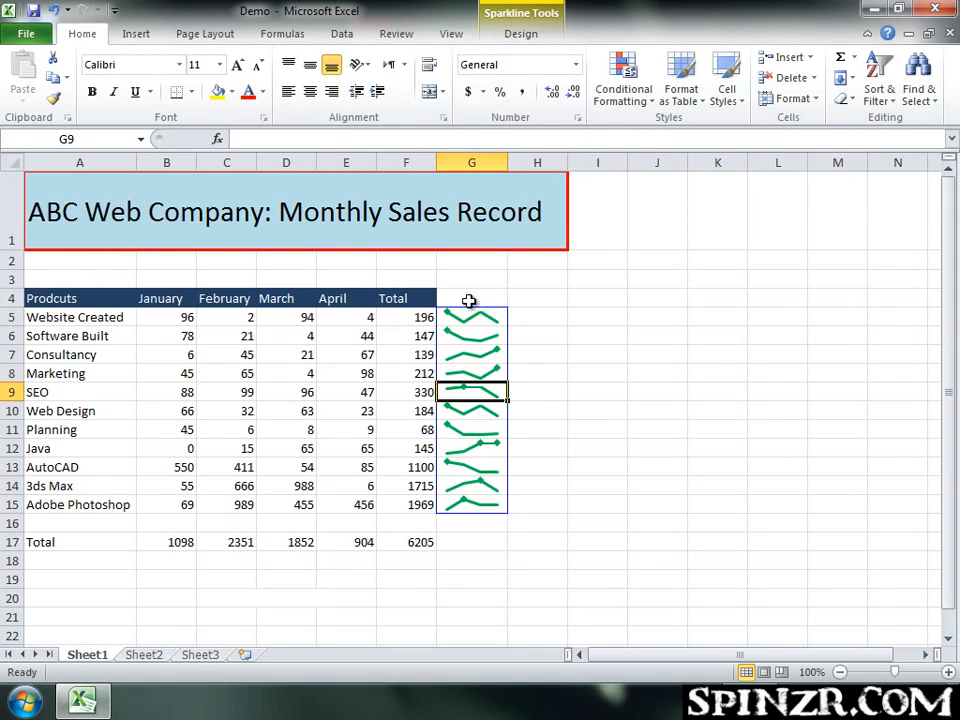
{"action": "left_click", "coordinate": [521, 36]}
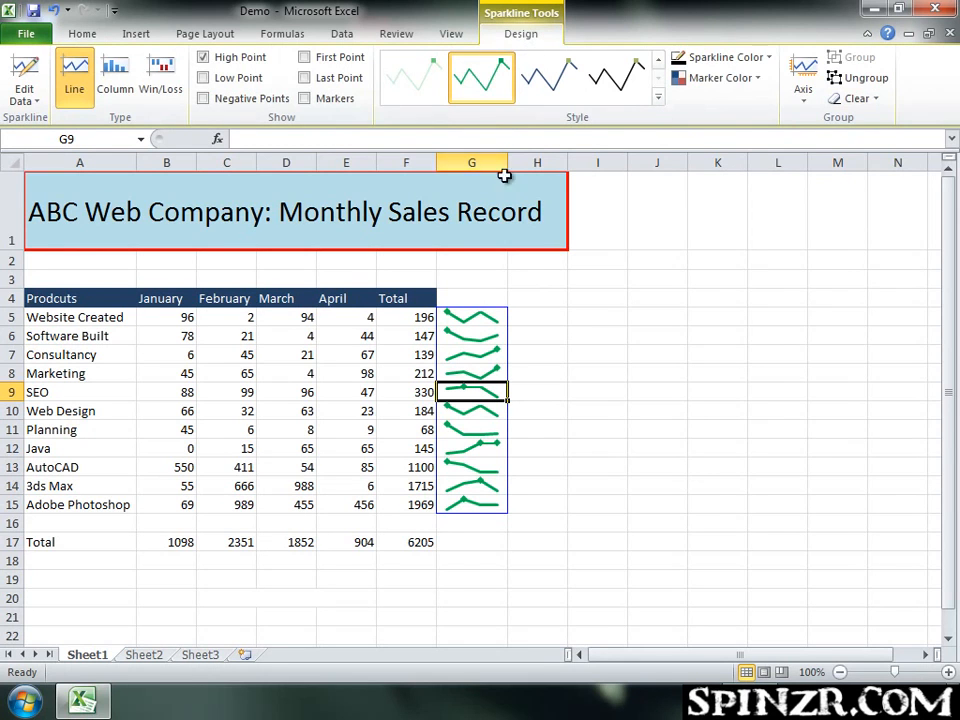
Clear the sparkline in the SEO row, and clear the remaining sparklines in G5:G15.
{"action": "left_click", "coordinate": [865, 100]}
{"action": "left_click", "coordinate": [607, 318]}
{"action": "left_click_drag", "start_coordinate": [487, 316], "coordinate": [486, 500]}
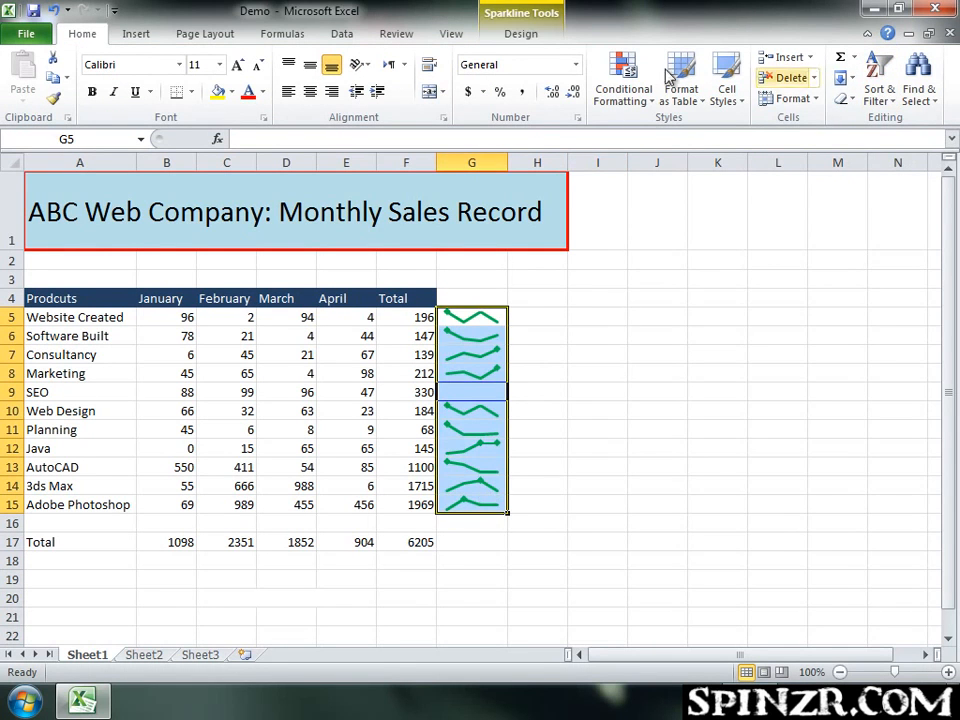
{"action": "left_click", "coordinate": [521, 34]}
{"action": "left_click", "coordinate": [855, 99]}
{"action": "left_click", "coordinate": [657, 335]}
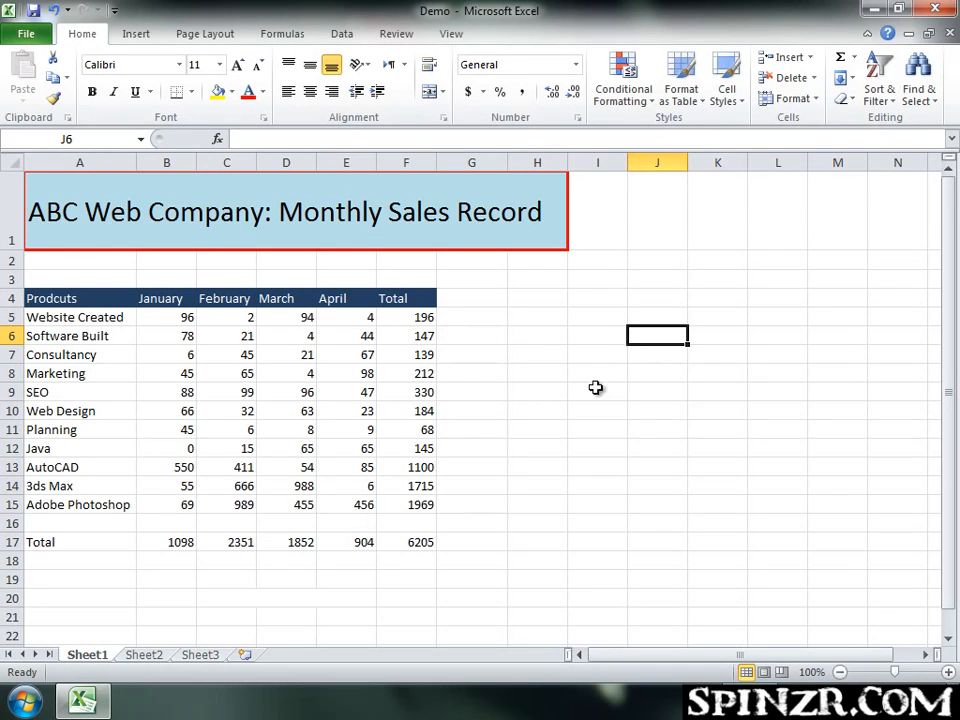
{"action": "left_click_drag", "start_coordinate": [456, 324], "coordinate": [461, 471]}
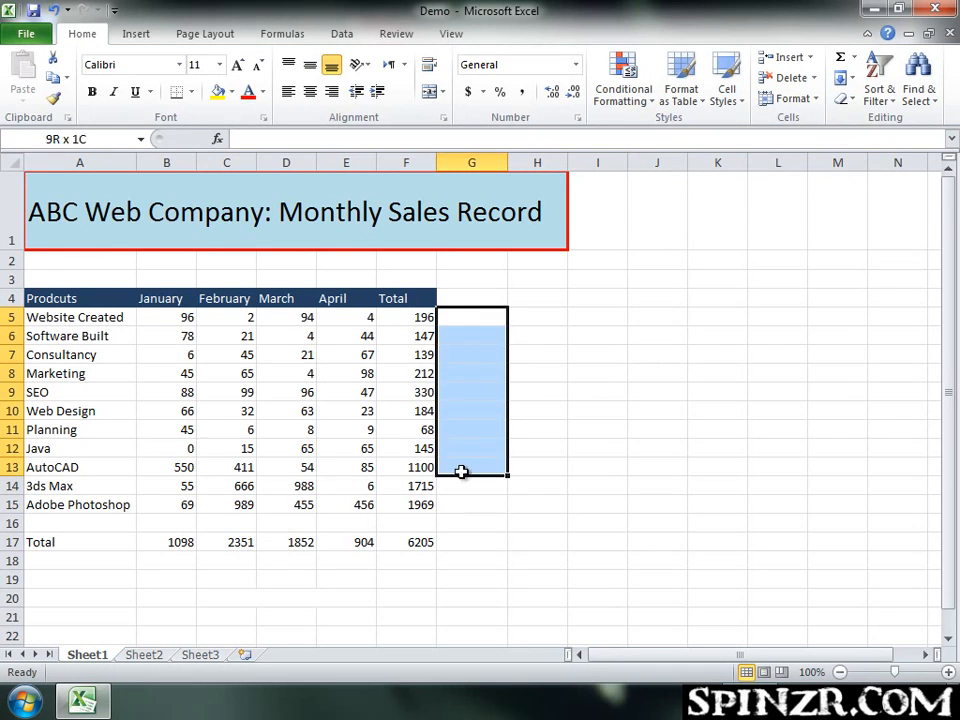
{"action": "left_click", "coordinate": [516, 519]}
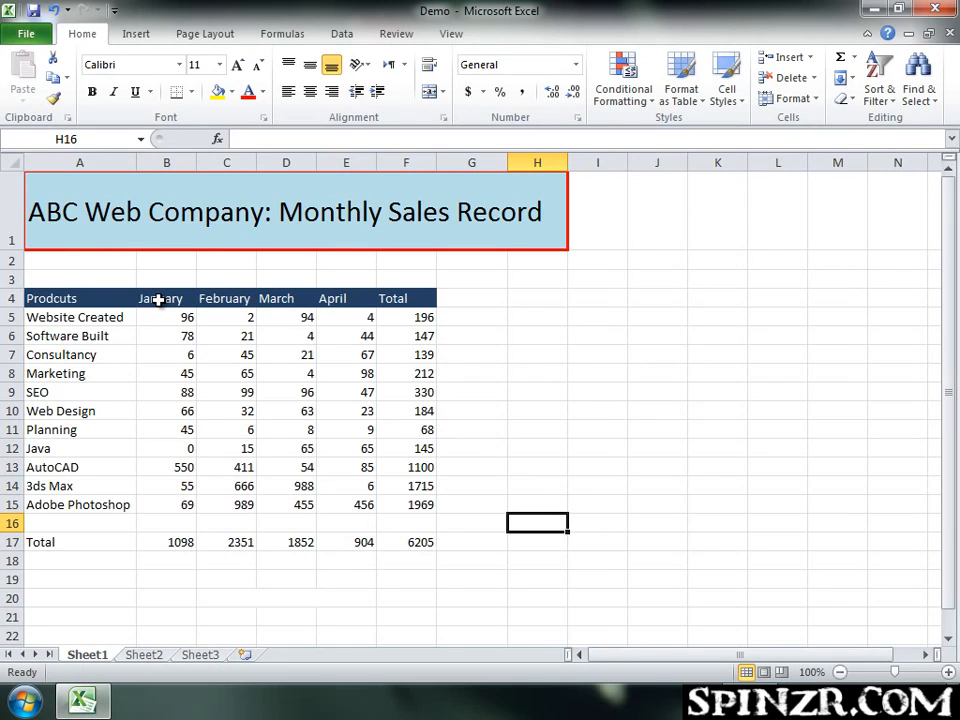
Insert a 3-D clustered column chart from the January–April headings and figures in B4:E15.
{"action": "left_click_drag", "start_coordinate": [158, 300], "coordinate": [343, 487]}
{"action": "left_click_drag", "start_coordinate": [344, 499], "coordinate": [344, 499]}
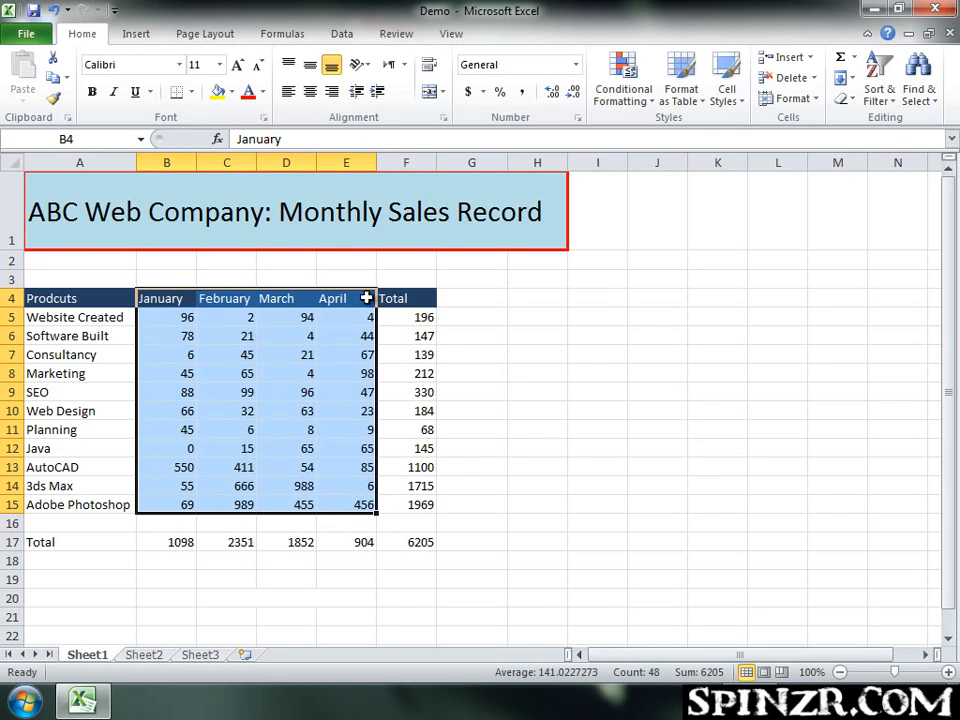
{"action": "left_click", "coordinate": [138, 36]}
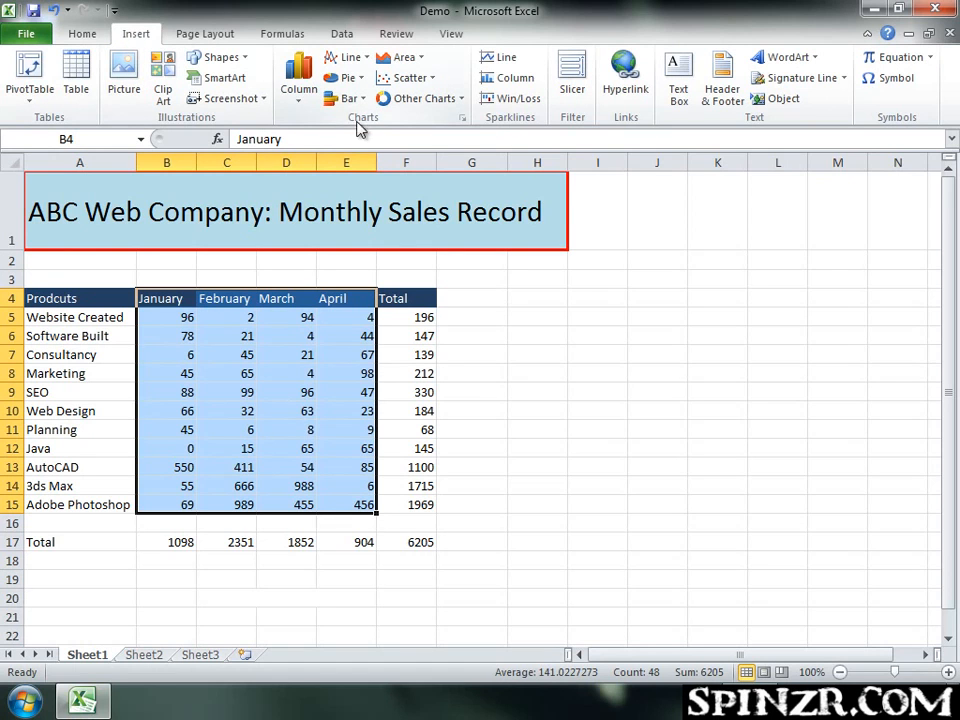
{"action": "left_click", "coordinate": [297, 80]}
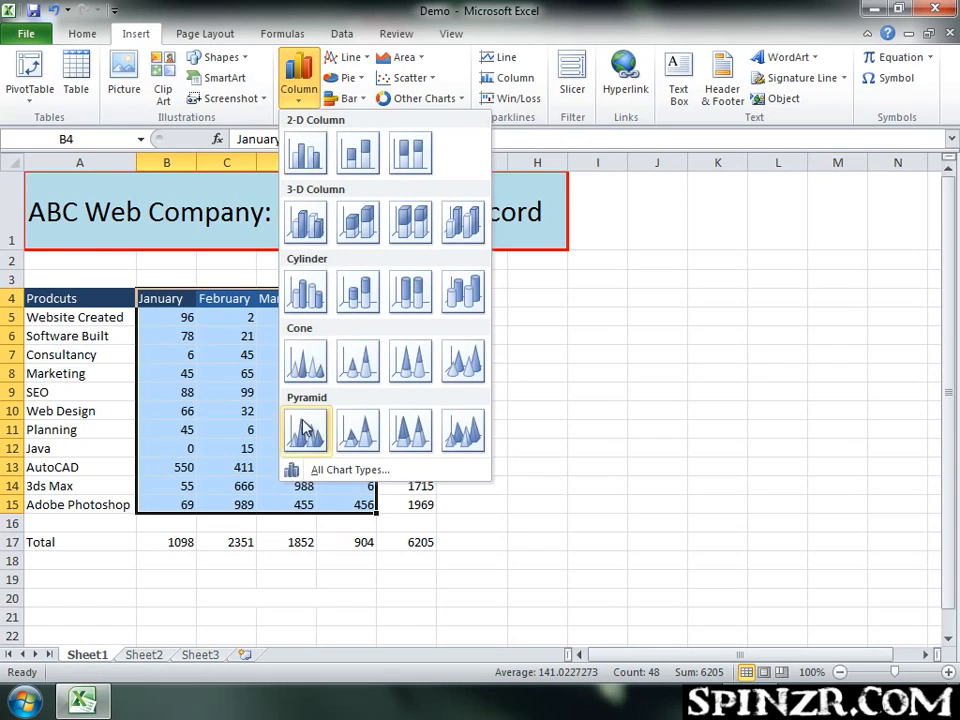
{"action": "left_click", "coordinate": [311, 218]}
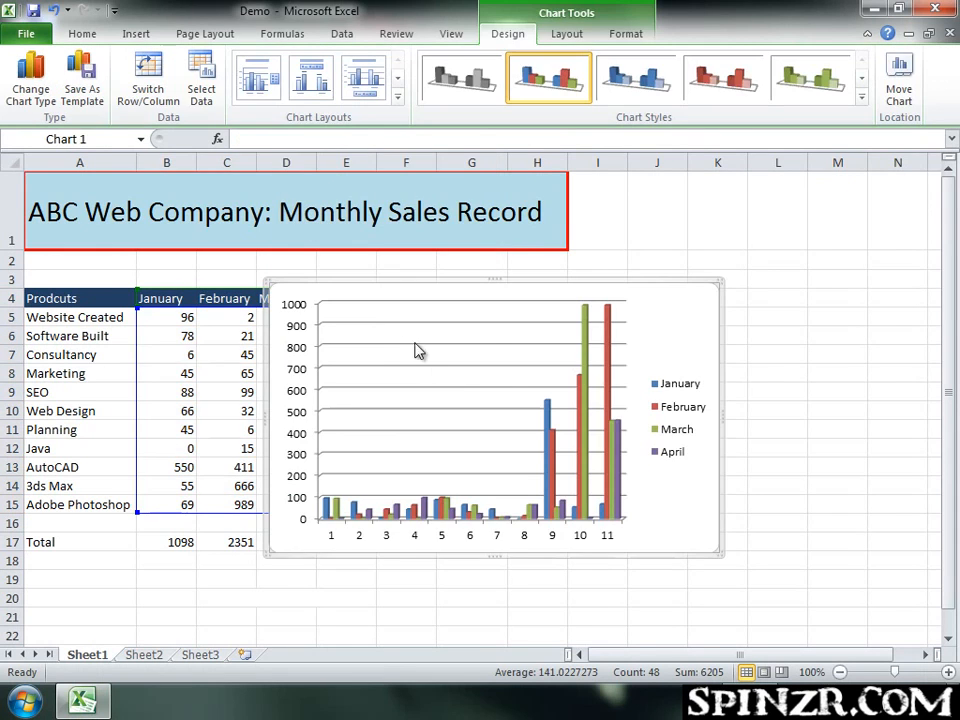
Move the 3-D column chart beside the sales table so that it no longer covers the data.
{"action": "left_click", "coordinate": [370, 325]}
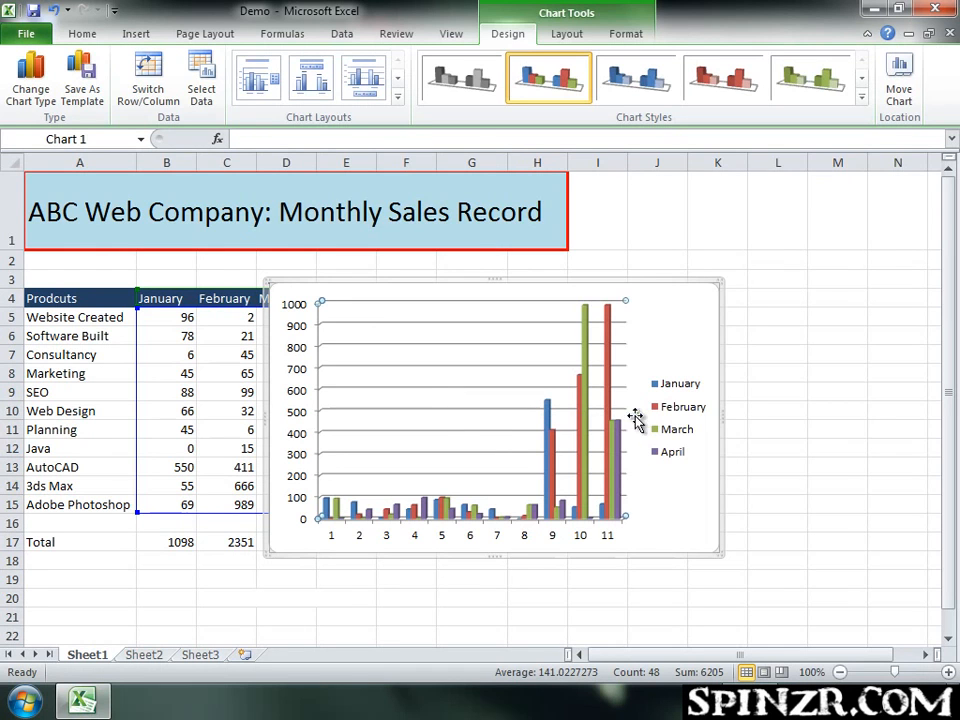
{"action": "left_click", "coordinate": [755, 354]}
{"action": "left_click", "coordinate": [646, 334]}
{"action": "left_click_drag", "start_coordinate": [471, 284], "coordinate": [673, 304]}
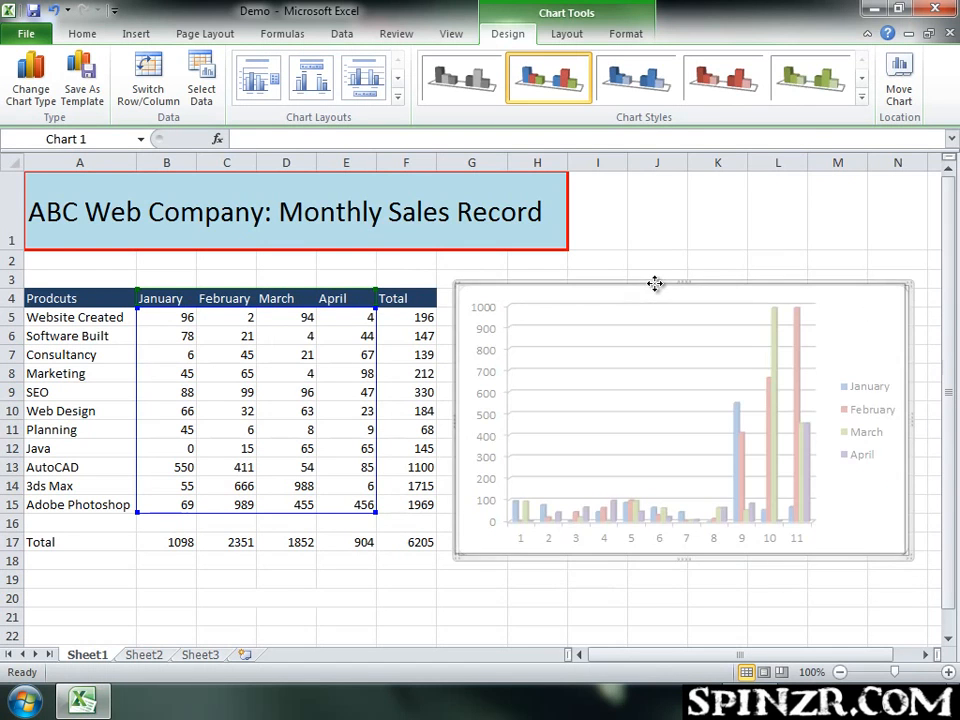
{"action": "left_click", "coordinate": [640, 594]}
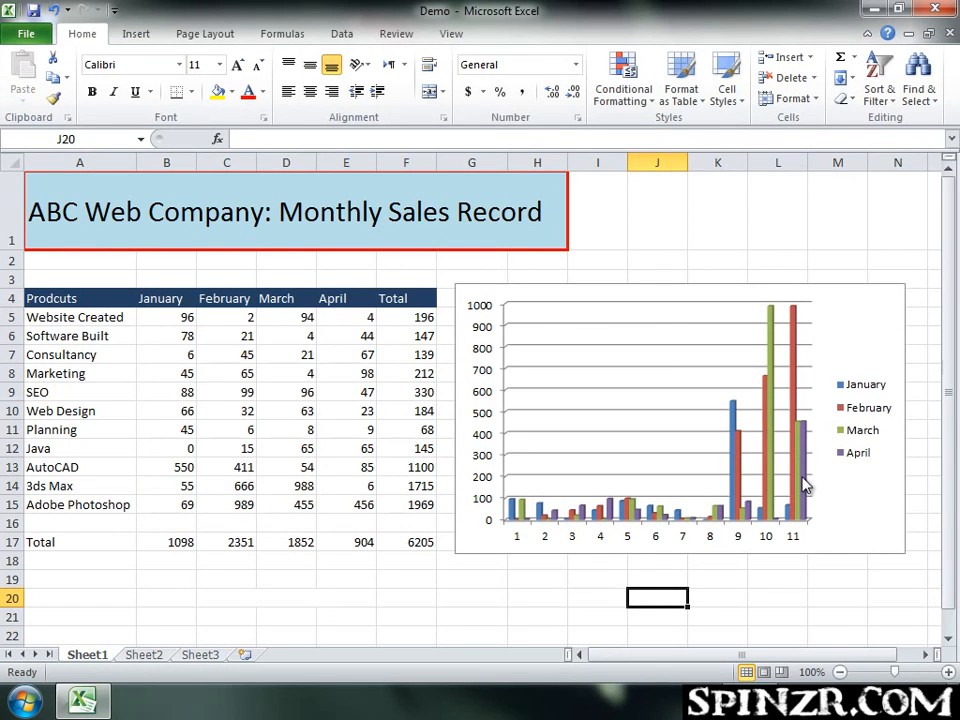
Extend the chart's source range to include the product names in column A.
{"action": "mouse_move", "coordinate": [804, 484]}
{"action": "left_click", "coordinate": [627, 291]}
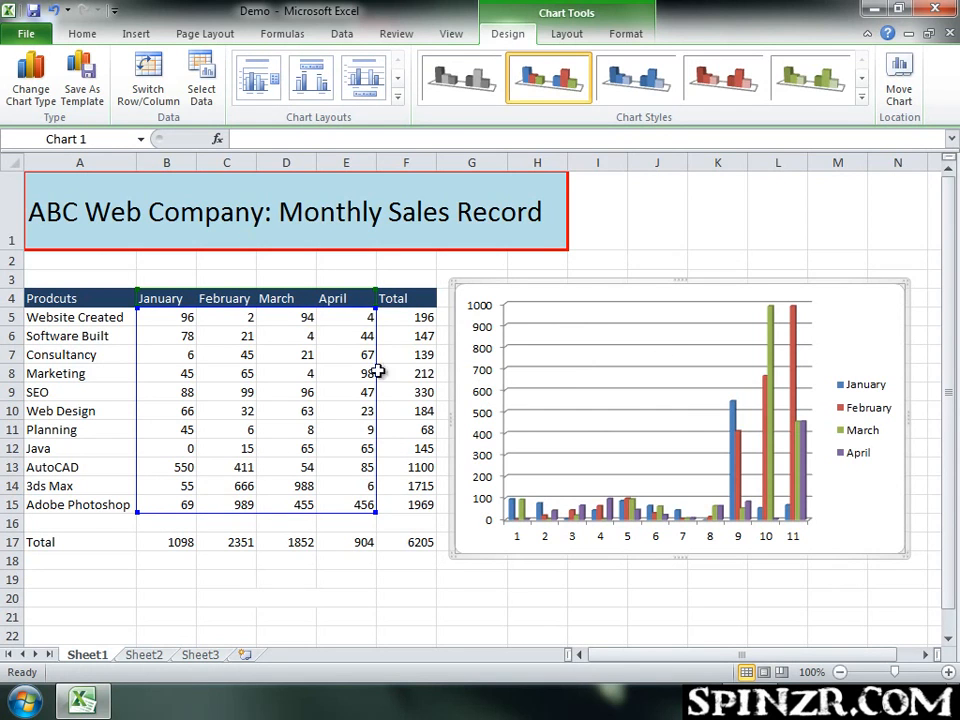
{"action": "left_click", "coordinate": [578, 612]}
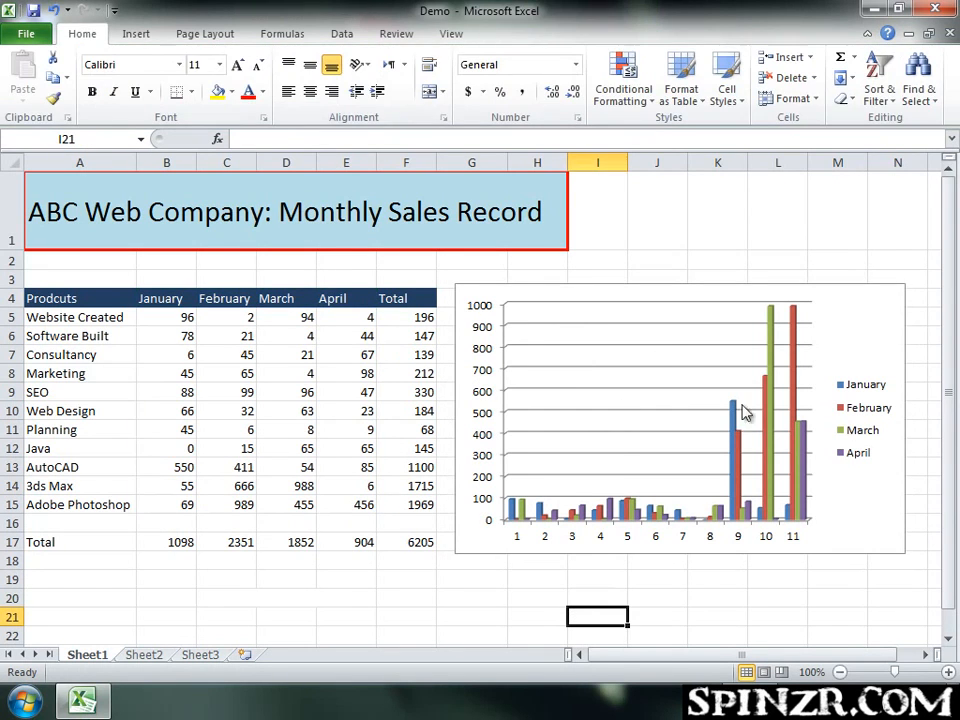
{"action": "left_click", "coordinate": [800, 294]}
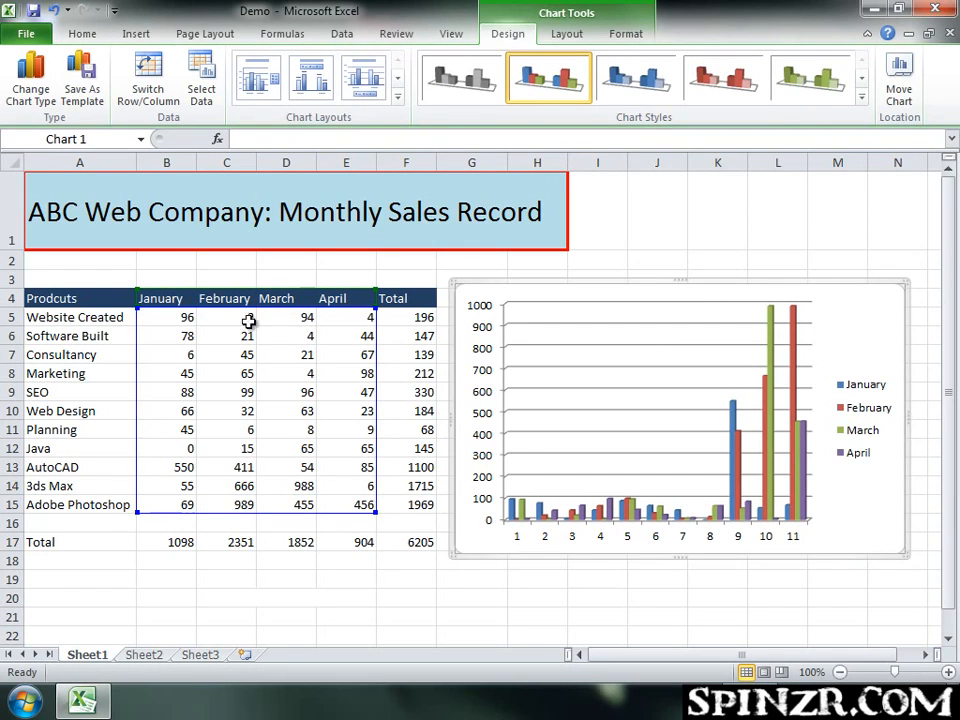
{"action": "left_click_drag", "start_coordinate": [137, 512], "coordinate": [22, 512]}
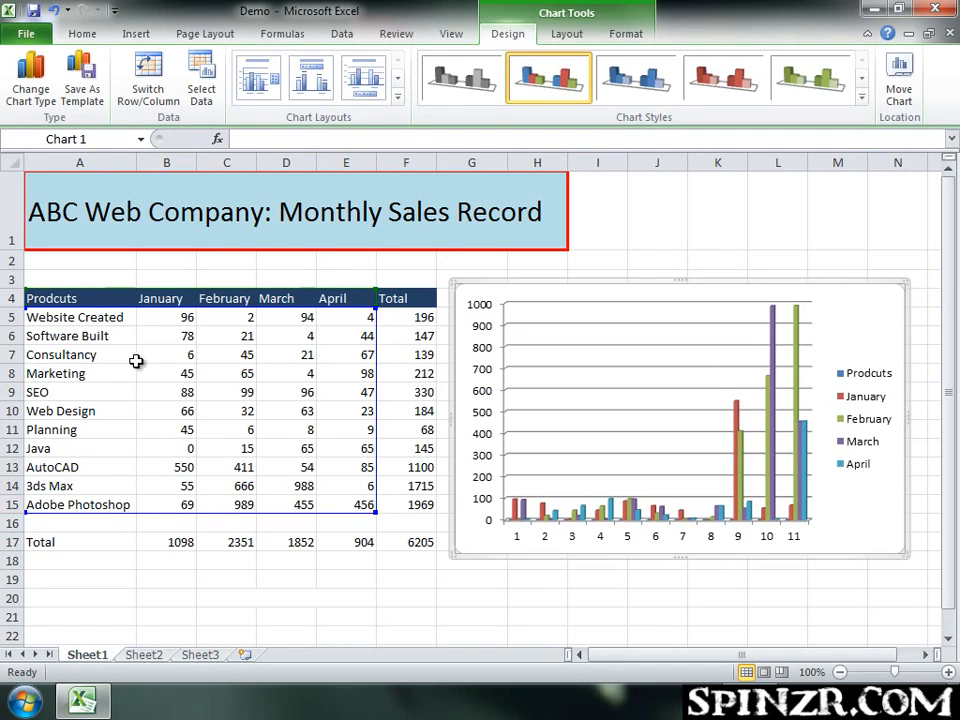
{"action": "left_click", "coordinate": [154, 299]}
{"action": "left_click", "coordinate": [252, 352]}
Delete the 3-D column chart from the sheet.
{"action": "left_click", "coordinate": [870, 318]}
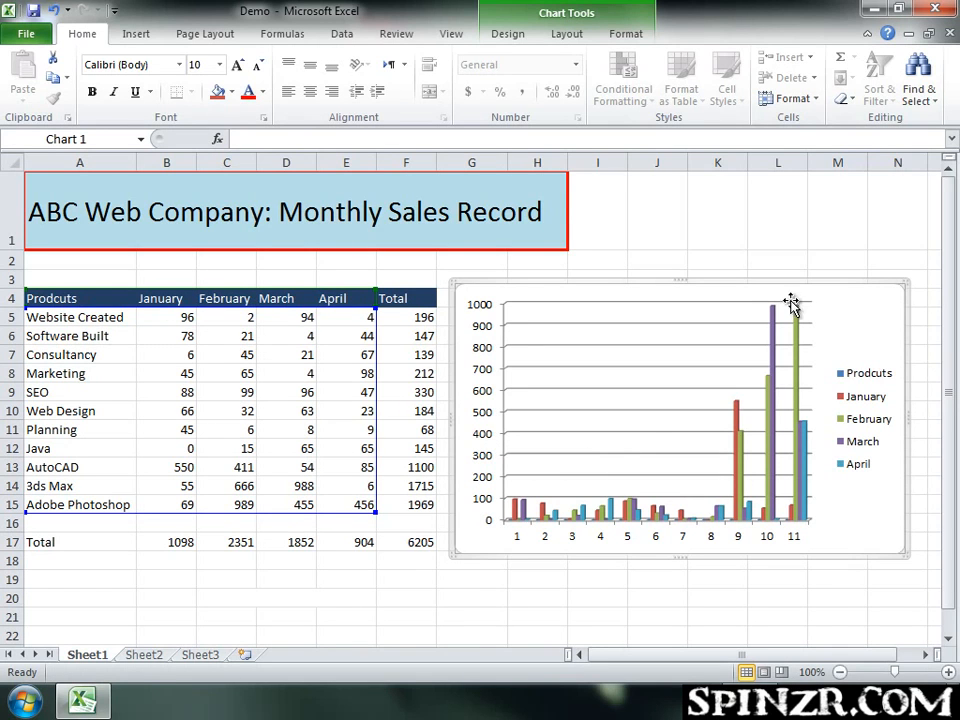
{"action": "left_click", "coordinate": [137, 33]}
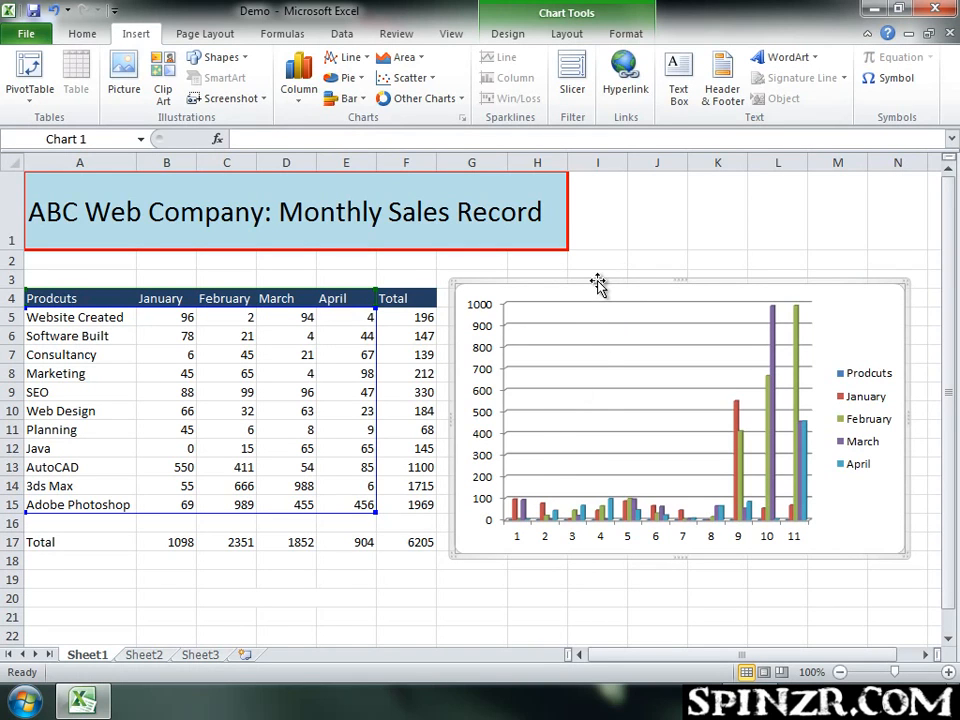
{"action": "key", "text": "Delete"}
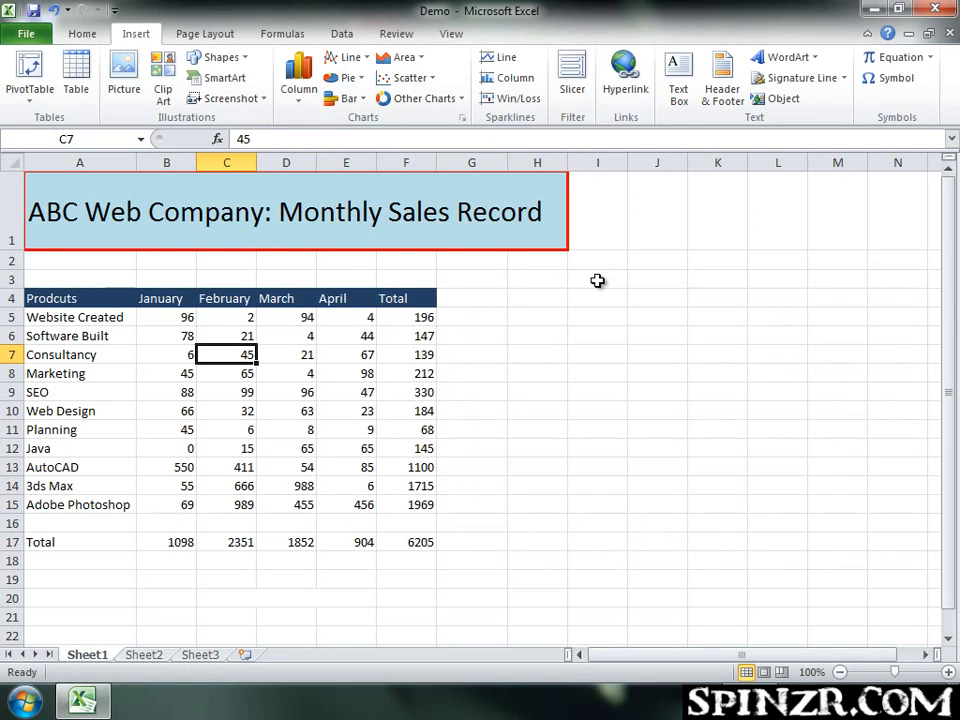
Create a column chart on its own chart sheet from the product names and monthly figures in A4:E15.
{"action": "left_click", "coordinate": [594, 350]}
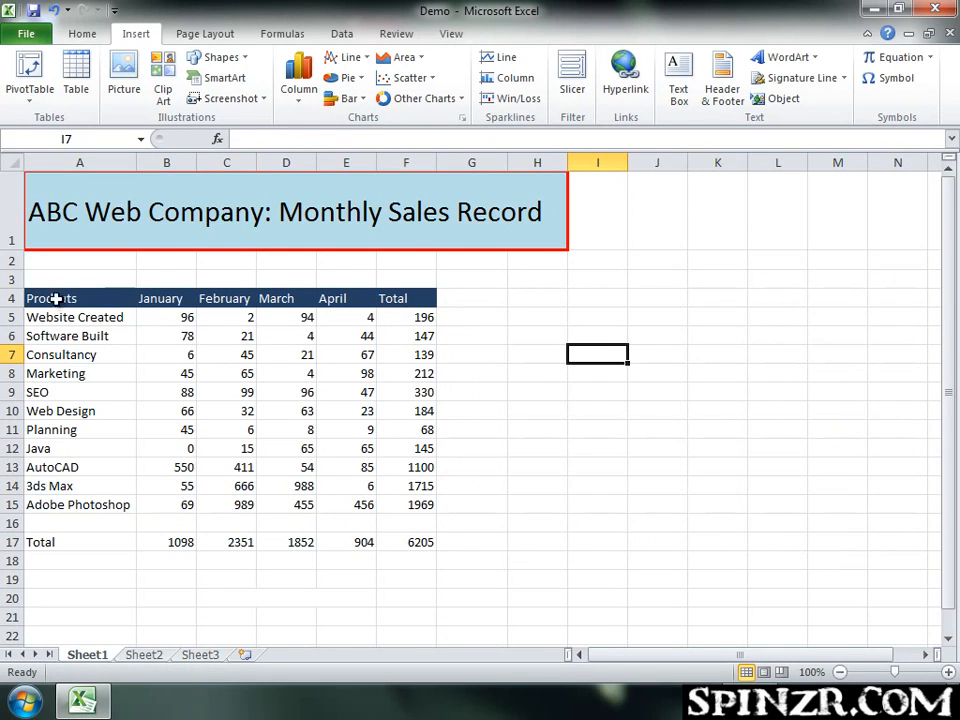
{"action": "left_click_drag", "start_coordinate": [68, 300], "coordinate": [349, 501]}
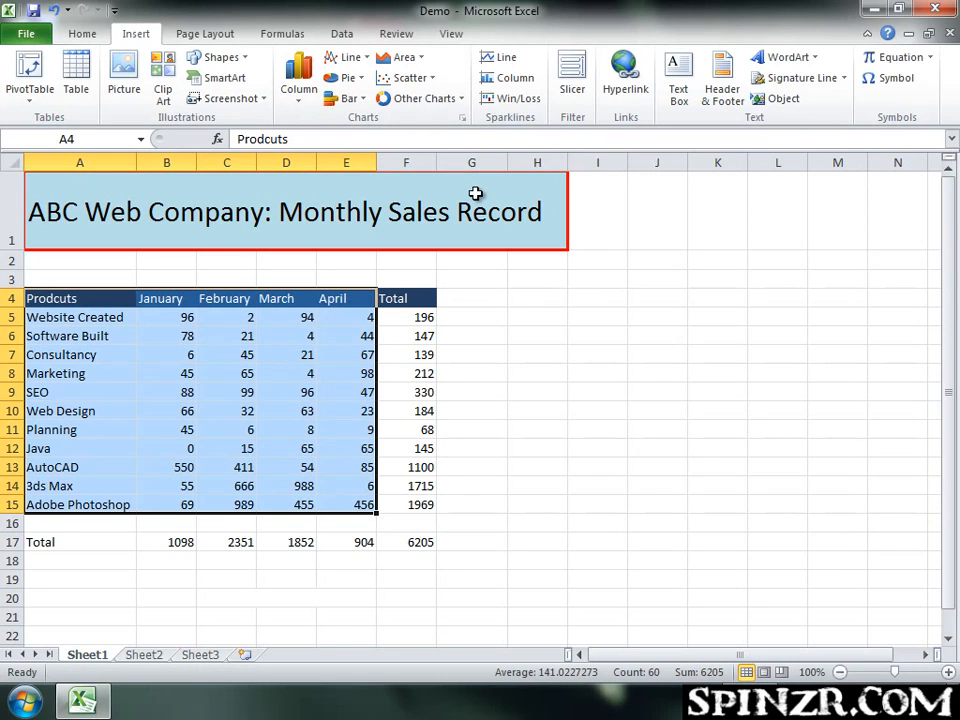
{"action": "key", "text": "F11"}
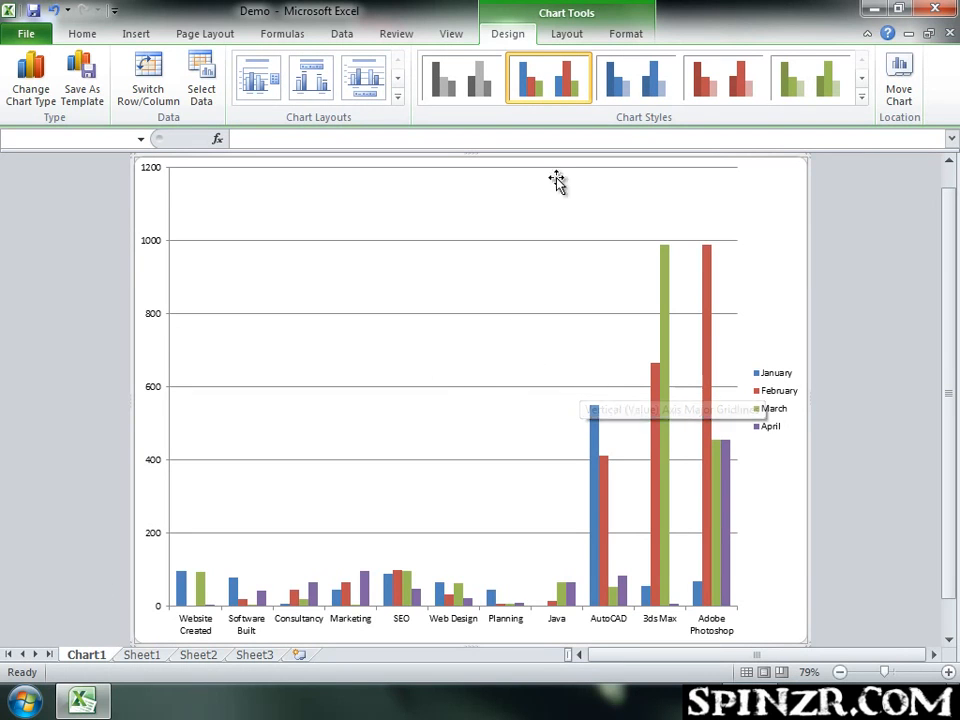
Delete the Chart1 sheet from the workbook.
{"action": "right_click", "coordinate": [91, 656]}
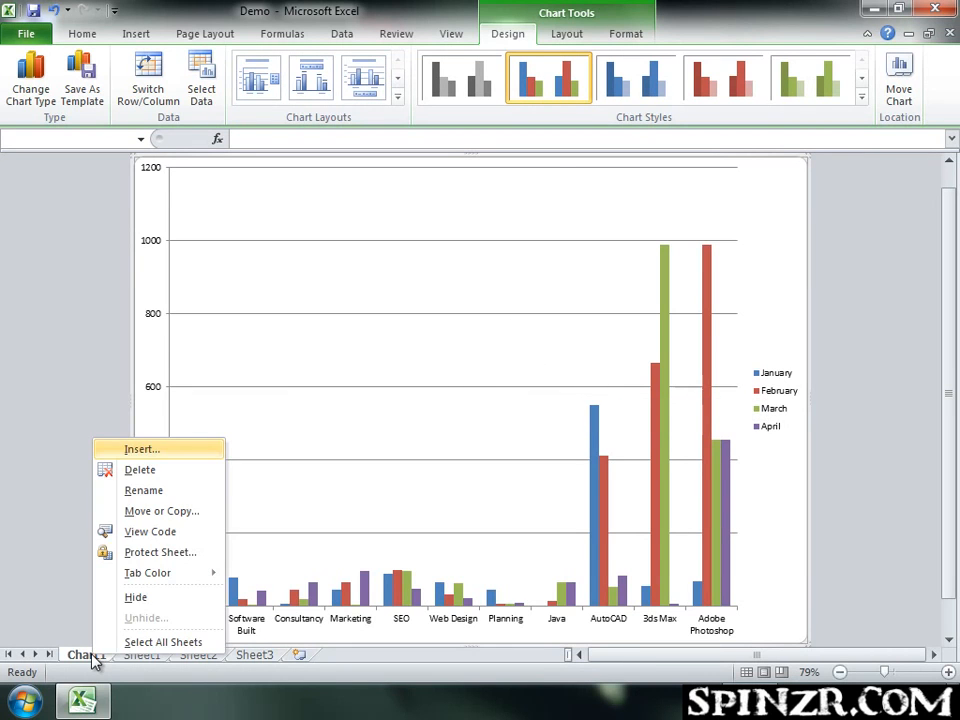
{"action": "left_click", "coordinate": [180, 471]}
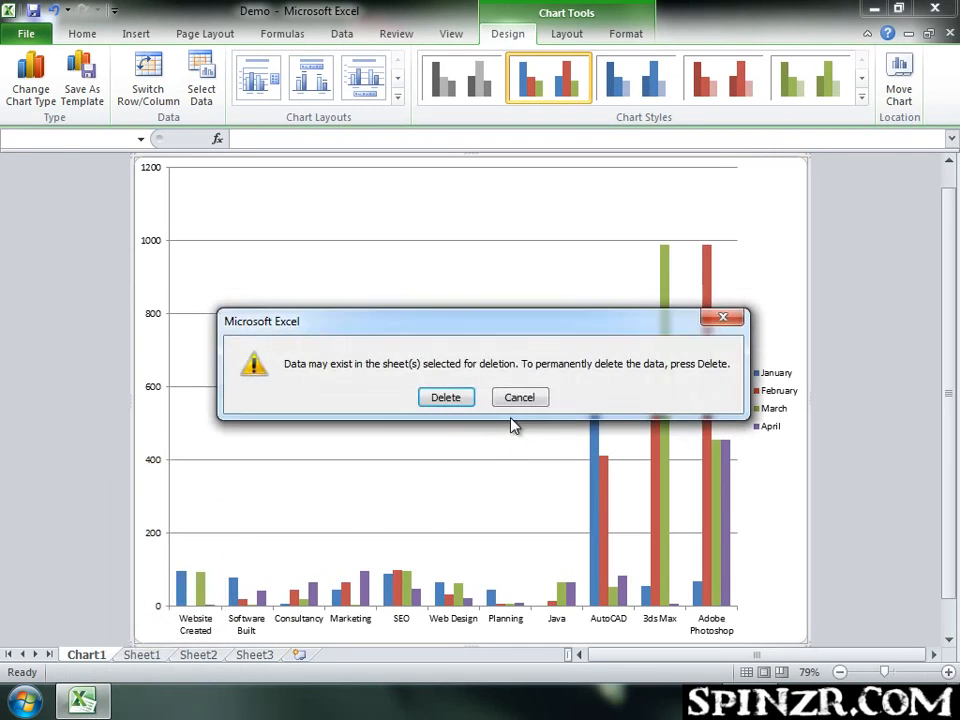
{"action": "left_click", "coordinate": [450, 400]}
{"action": "left_click", "coordinate": [574, 406]}
Insert a 3-D clustered column chart from A4:E15, with the product names and January–April figures.
{"action": "left_click_drag", "start_coordinate": [37, 298], "coordinate": [415, 497]}
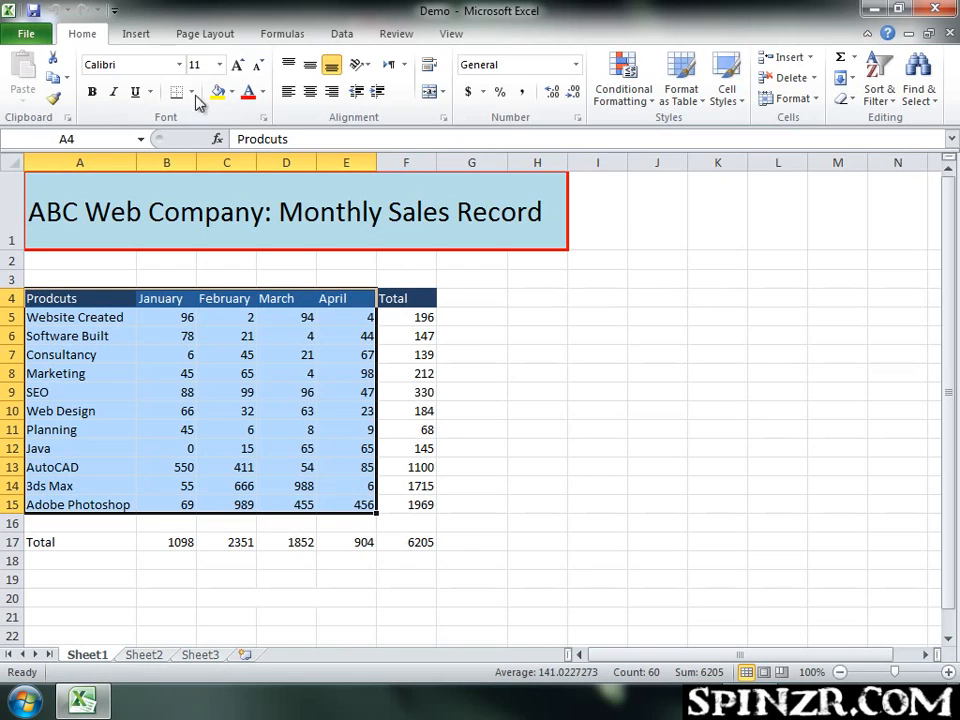
{"action": "left_click", "coordinate": [136, 34]}
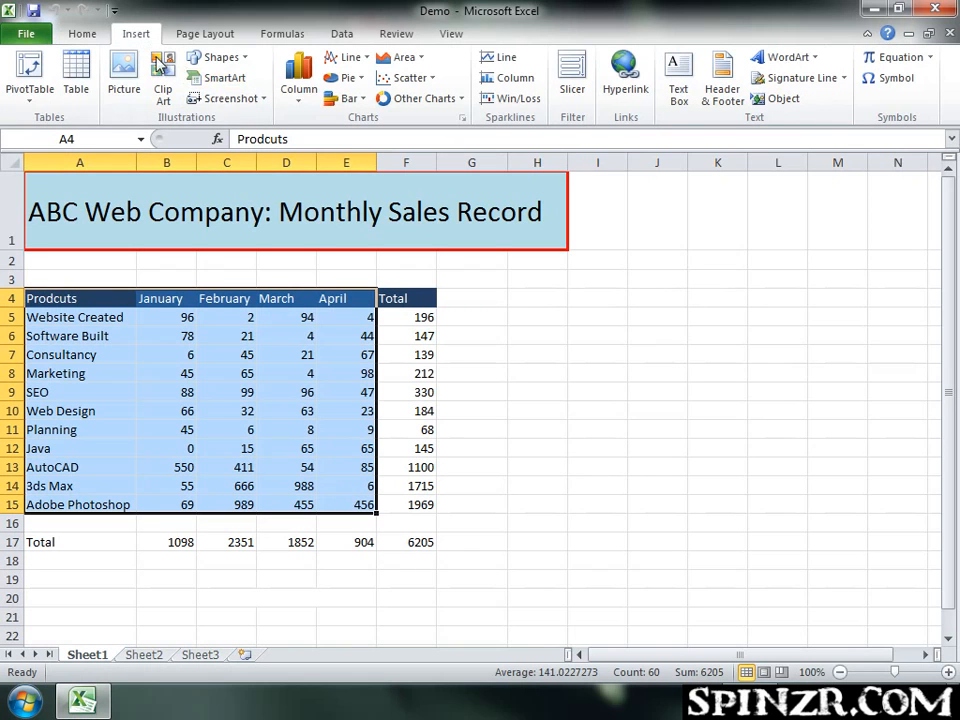
{"action": "left_click", "coordinate": [299, 80]}
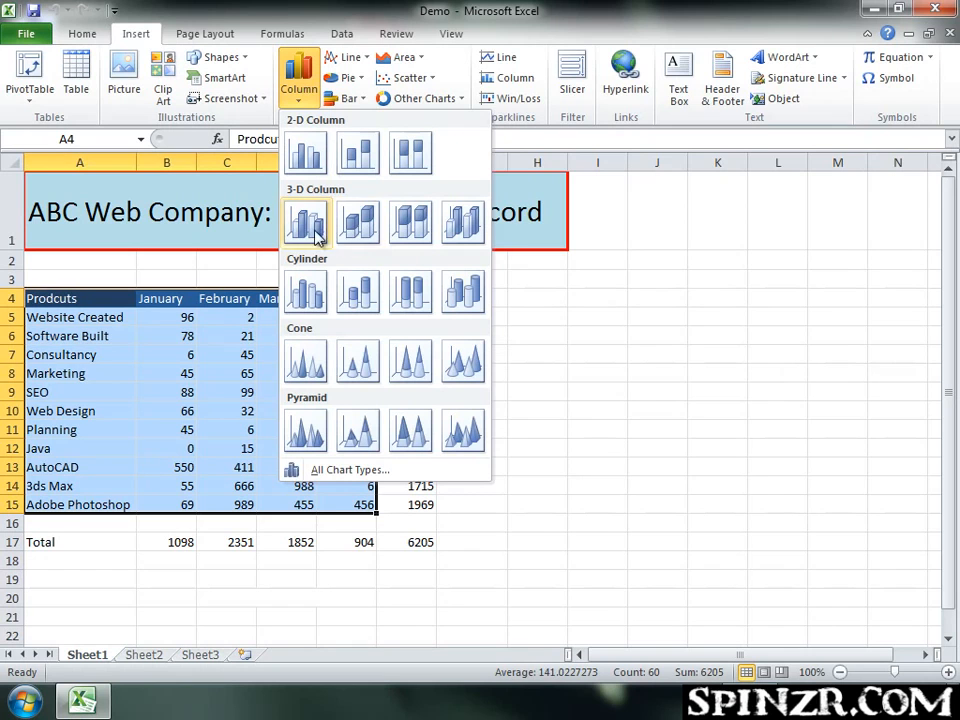
{"action": "left_click", "coordinate": [313, 228]}
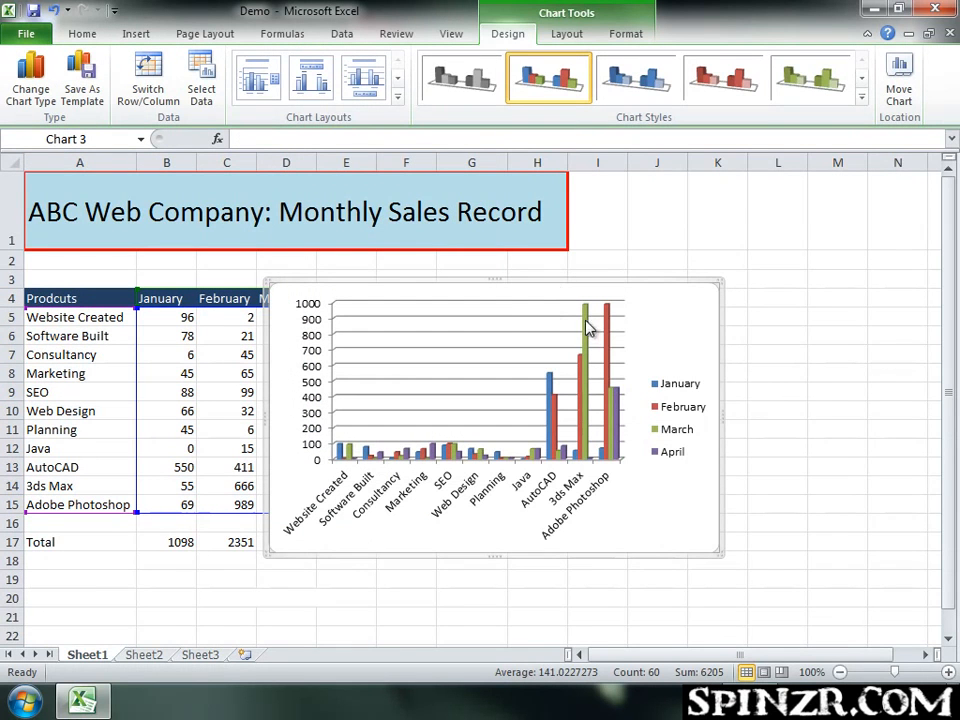
Place the new product sales chart beside the sales table, clear of the Total column.
{"action": "left_click_drag", "start_coordinate": [546, 285], "coordinate": [738, 290]}
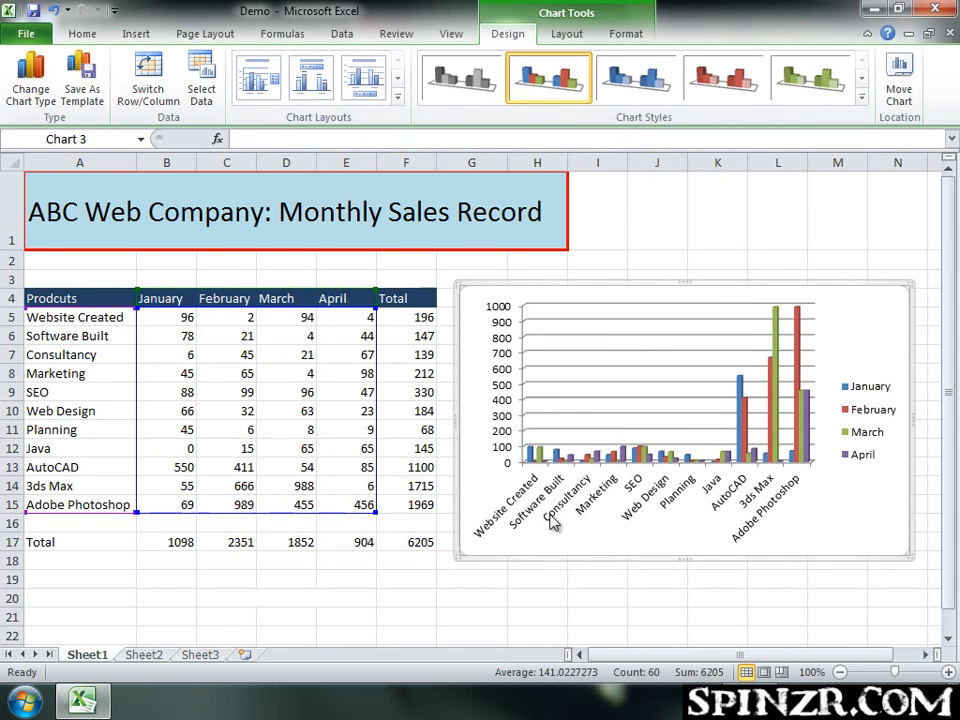
{"action": "left_click", "coordinate": [631, 567]}
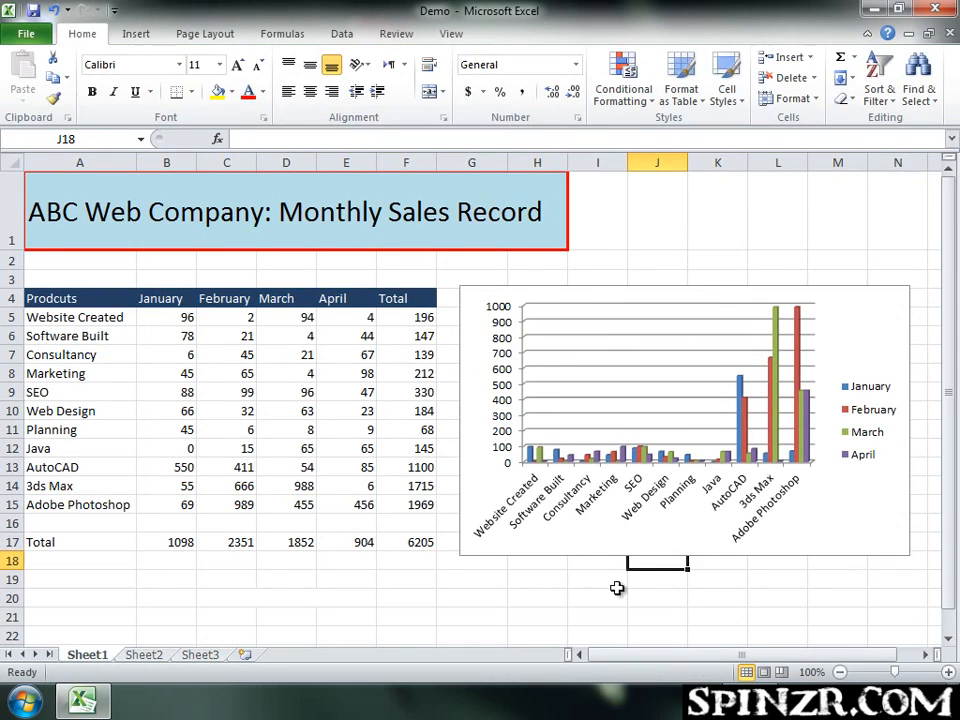
{"action": "left_click", "coordinate": [559, 285]}
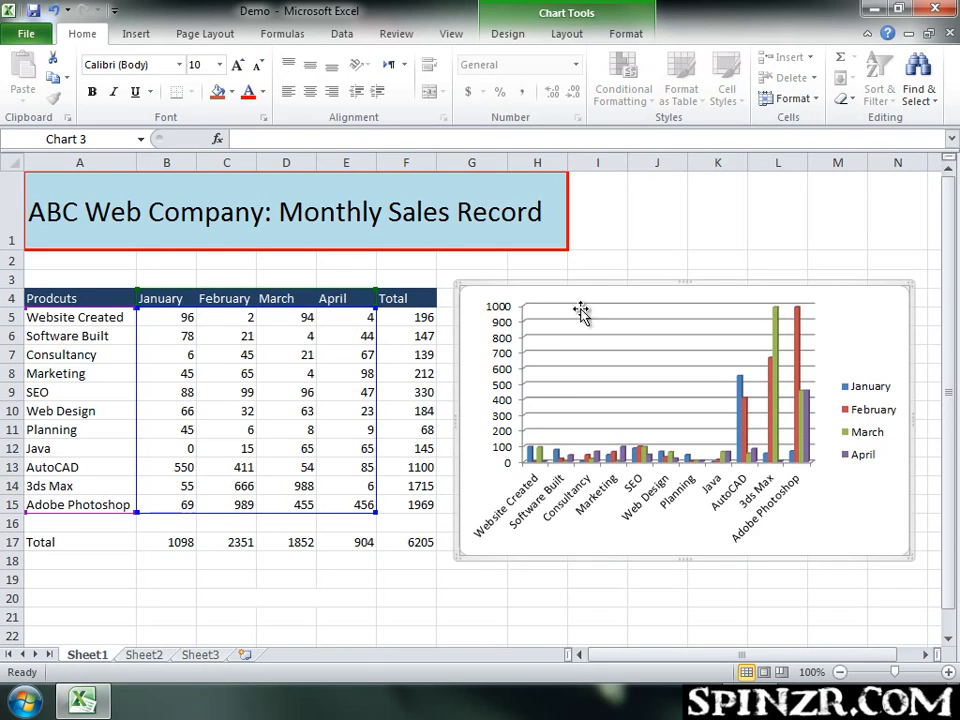
{"action": "left_click", "coordinate": [604, 614]}
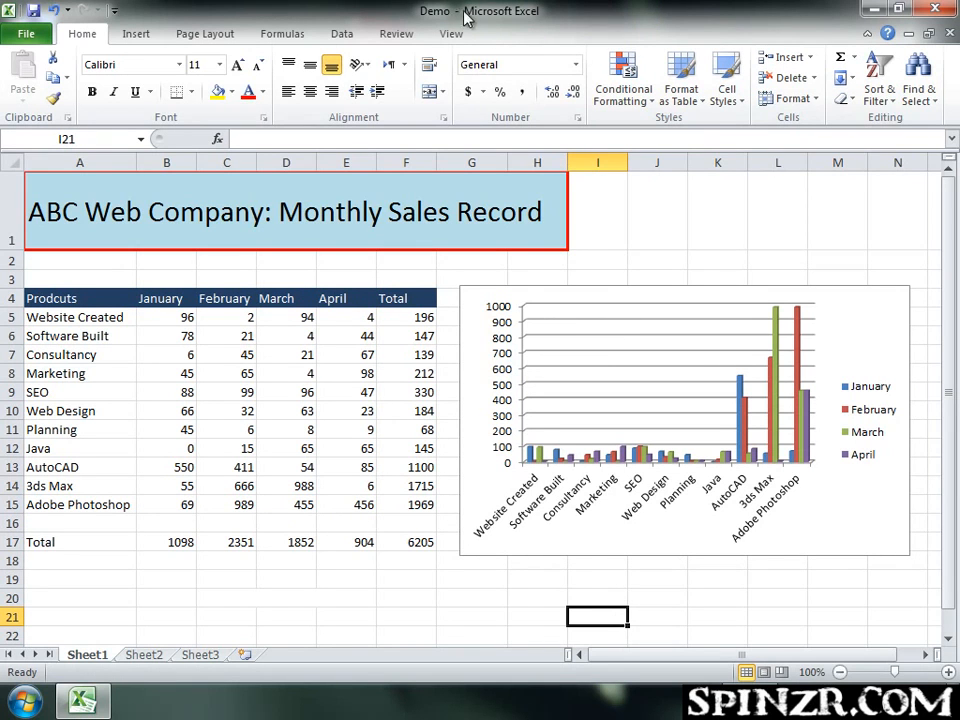
Move the product sales chart from Sheet1 to a new chart sheet named Chart2 and compare both sheets.
{"action": "left_click", "coordinate": [512, 293]}
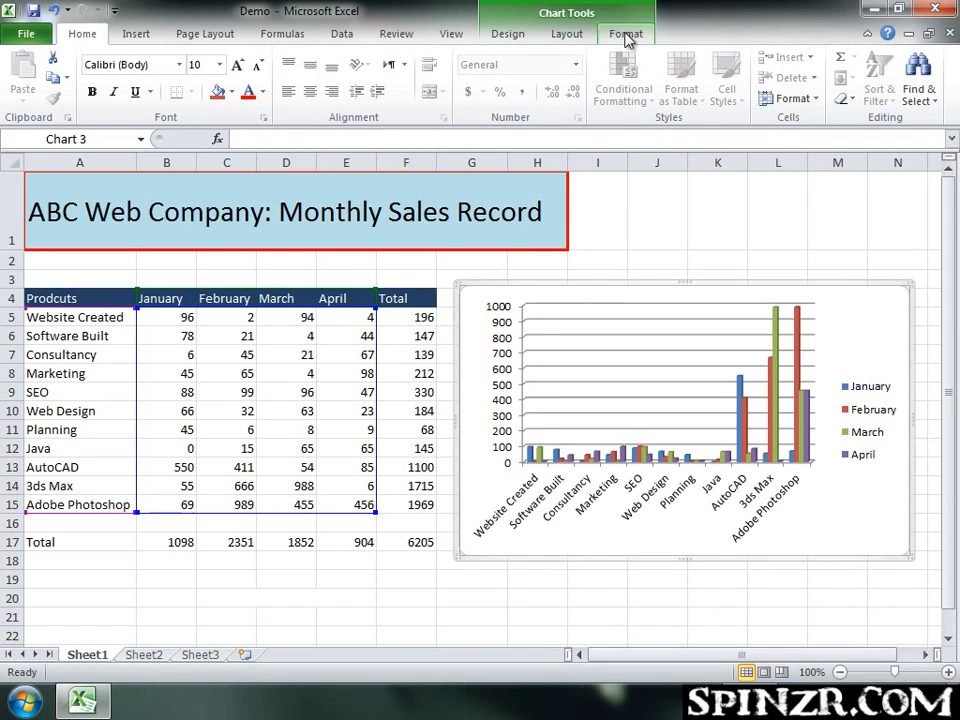
{"action": "left_click", "coordinate": [528, 40]}
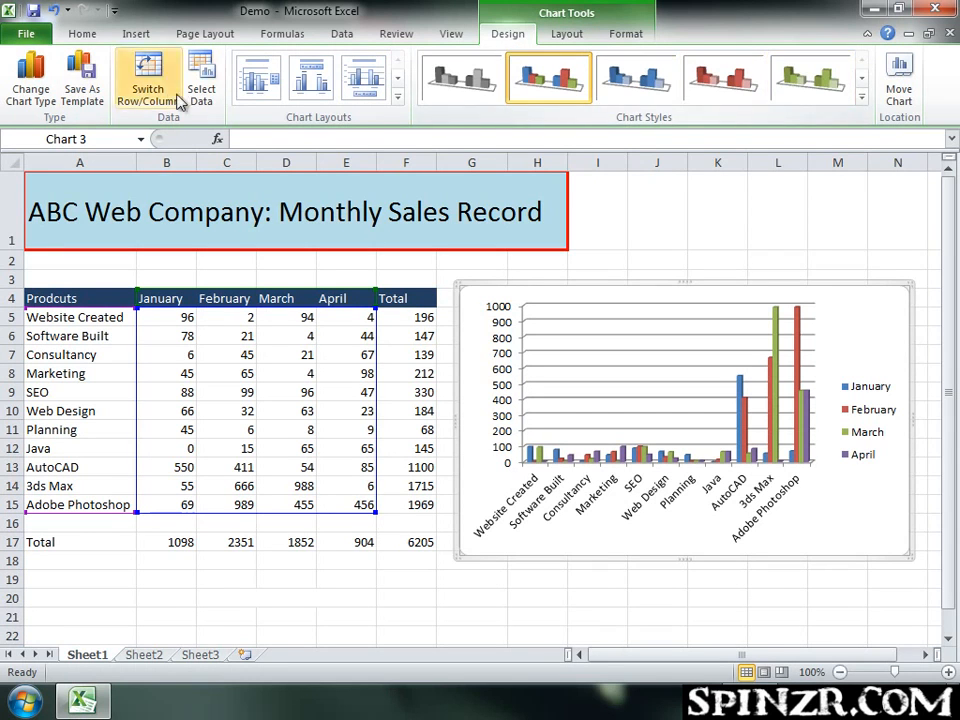
{"action": "left_click", "coordinate": [900, 92]}
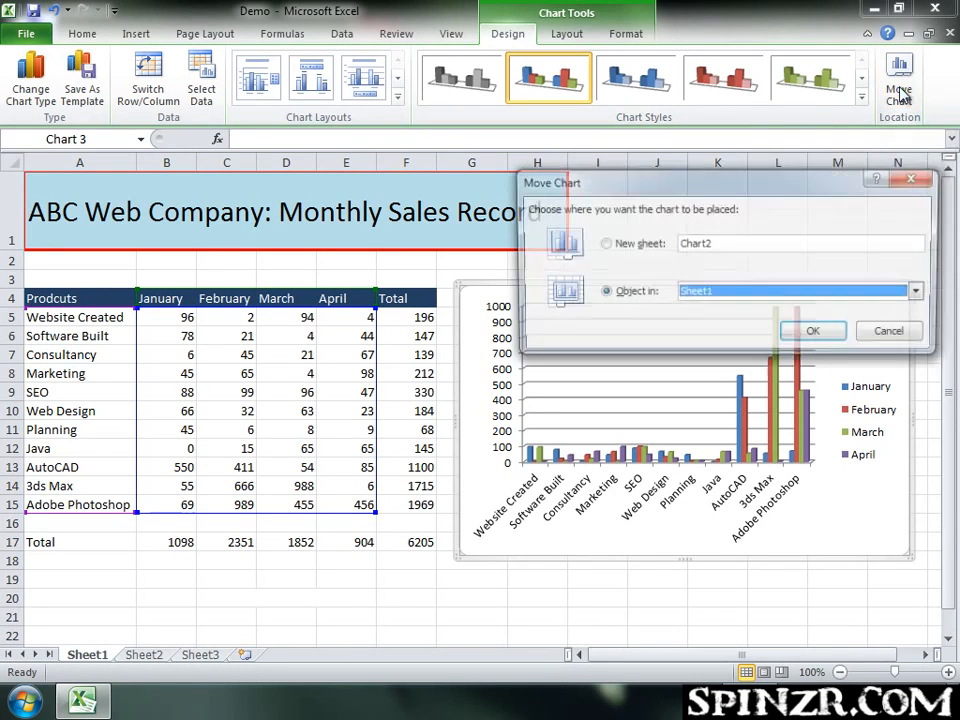
{"action": "left_click_drag", "start_coordinate": [730, 189], "coordinate": [605, 196]}
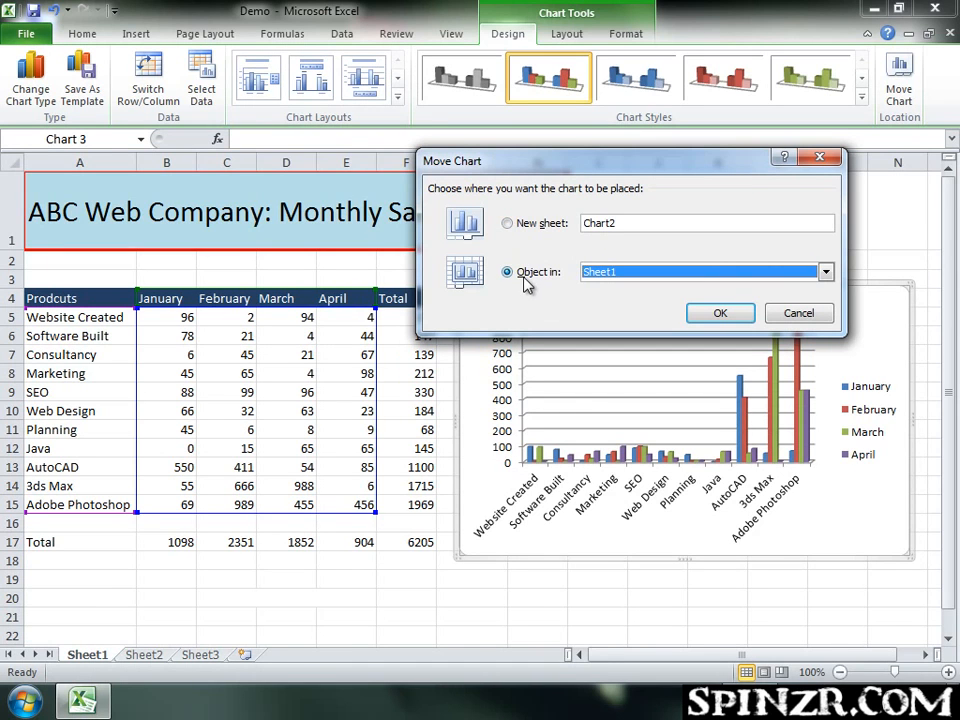
{"action": "left_click", "coordinate": [507, 224]}
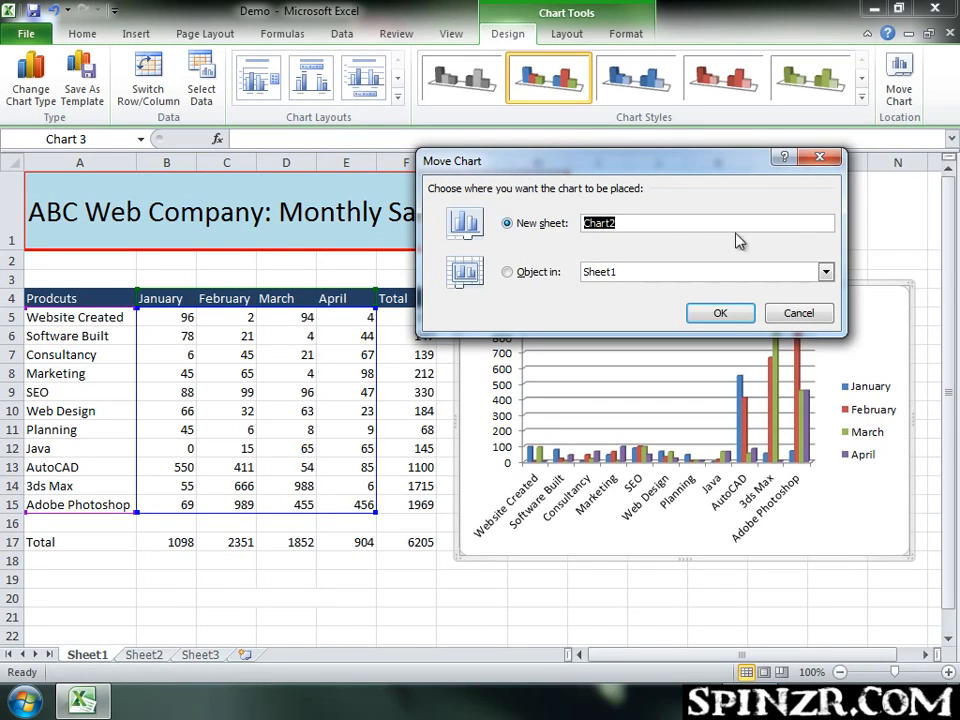
{"action": "left_click", "coordinate": [657, 224]}
{"action": "double_click", "coordinate": [636, 224]}
{"action": "left_click", "coordinate": [722, 316]}
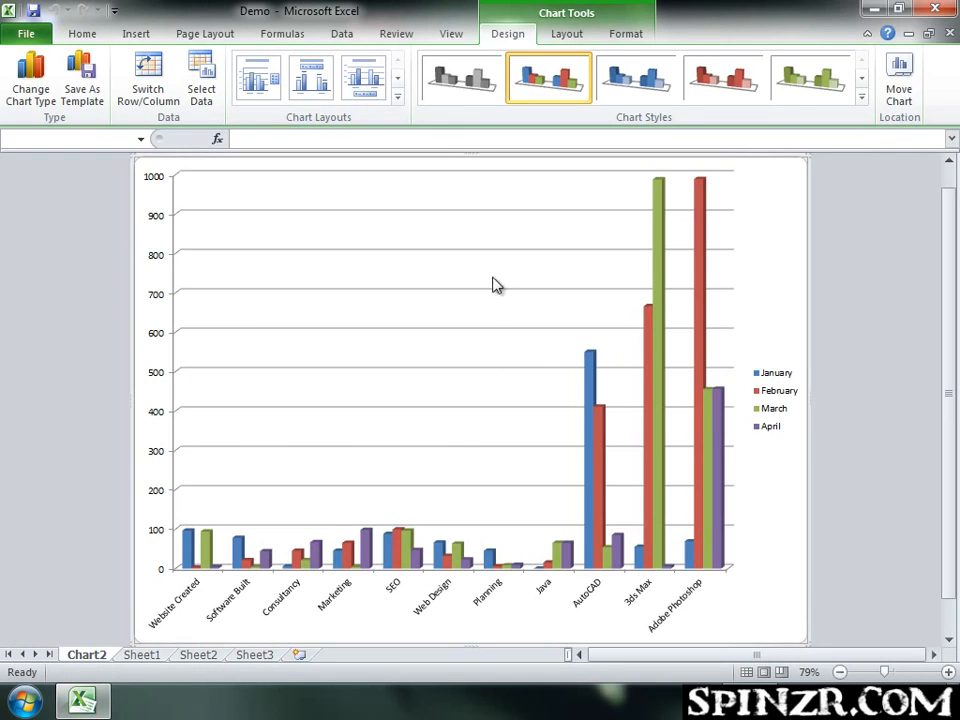
{"action": "left_click", "coordinate": [141, 654]}
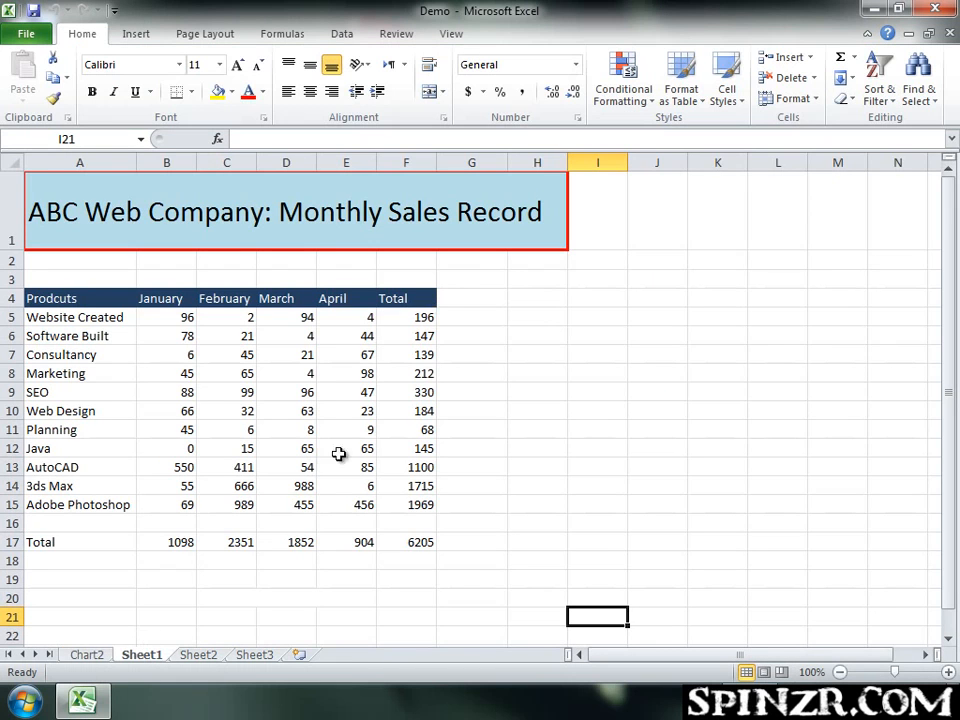
{"action": "left_click", "coordinate": [84, 654]}
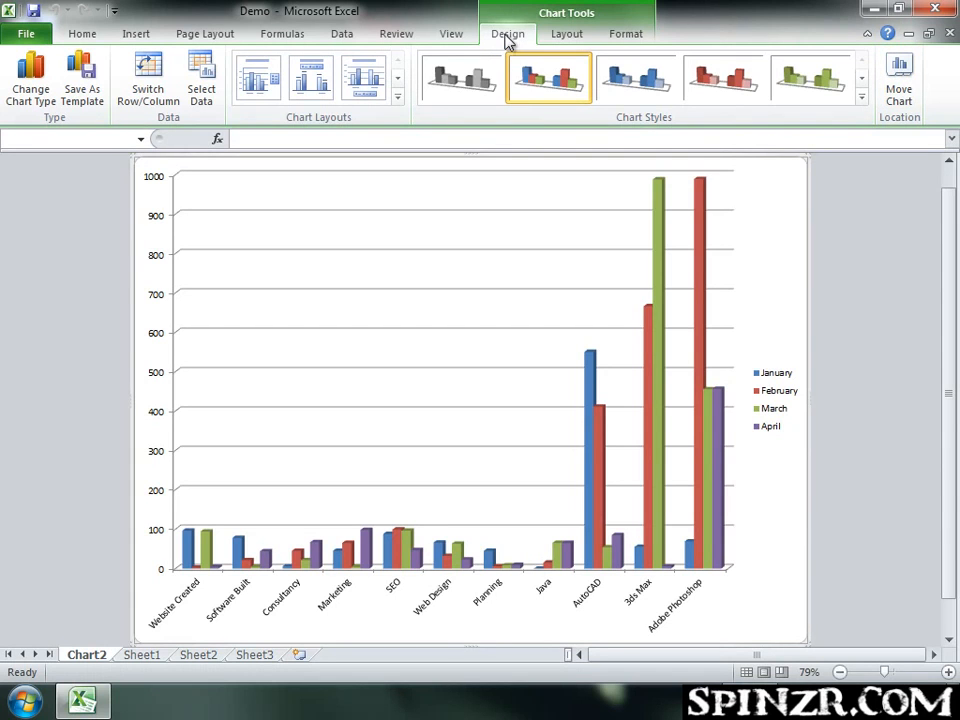
Move the chart back into Sheet1 as an embedded object and place it beside the sales table, clear of the Total column.
{"action": "left_click", "coordinate": [899, 92]}
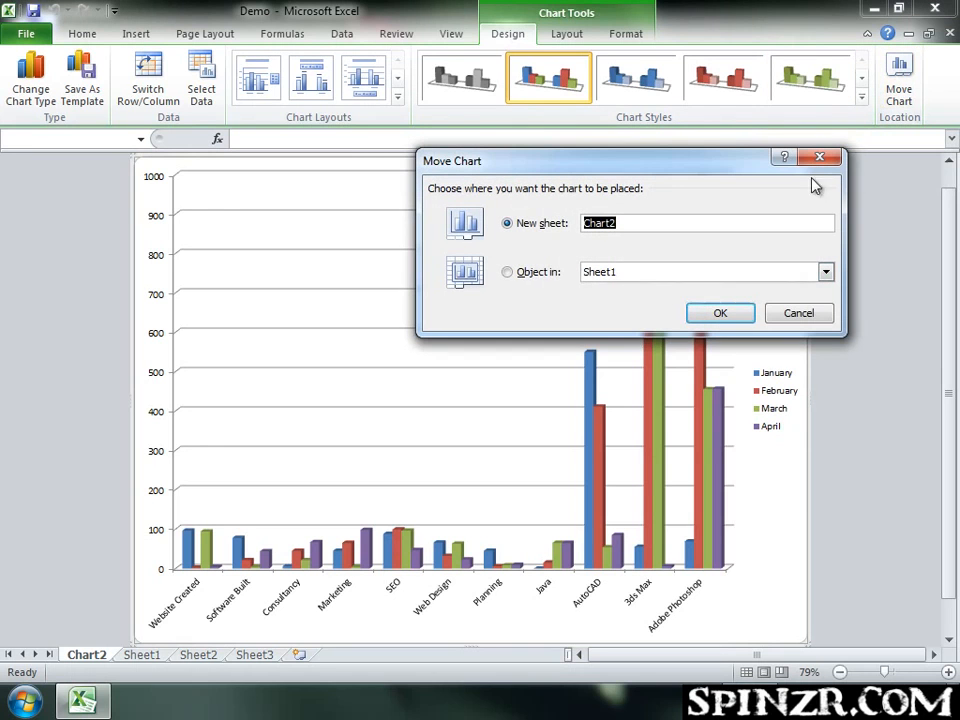
{"action": "left_click", "coordinate": [507, 273]}
{"action": "left_click", "coordinate": [826, 272]}
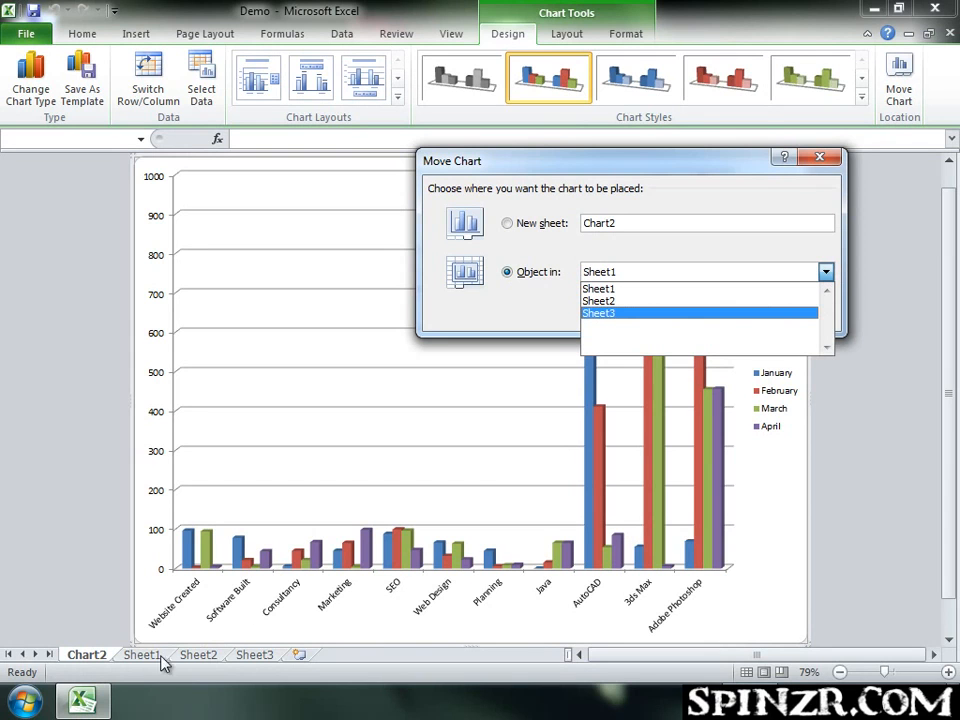
{"action": "left_click", "coordinate": [616, 290]}
{"action": "left_click", "coordinate": [720, 314]}
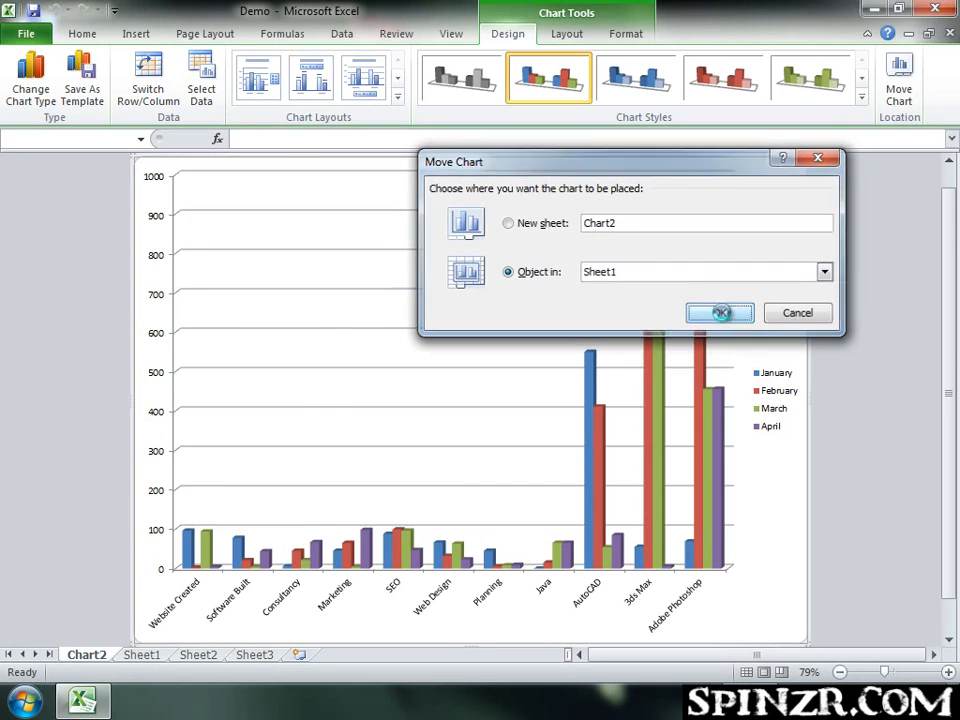
{"action": "left_click_drag", "start_coordinate": [553, 287], "coordinate": [739, 284]}
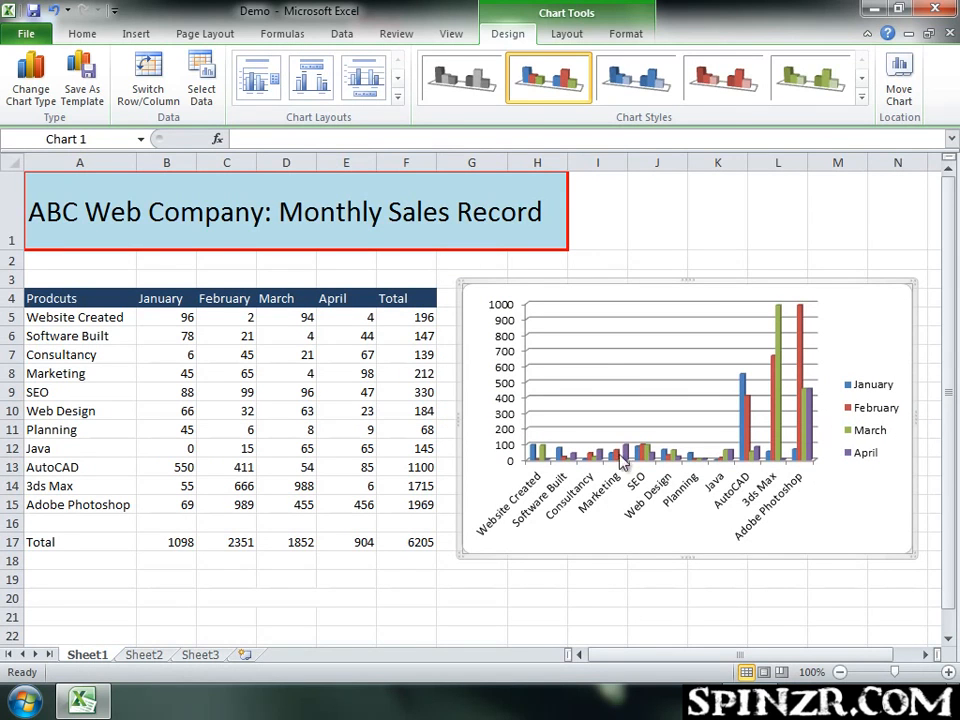
{"action": "left_click", "coordinate": [580, 596]}
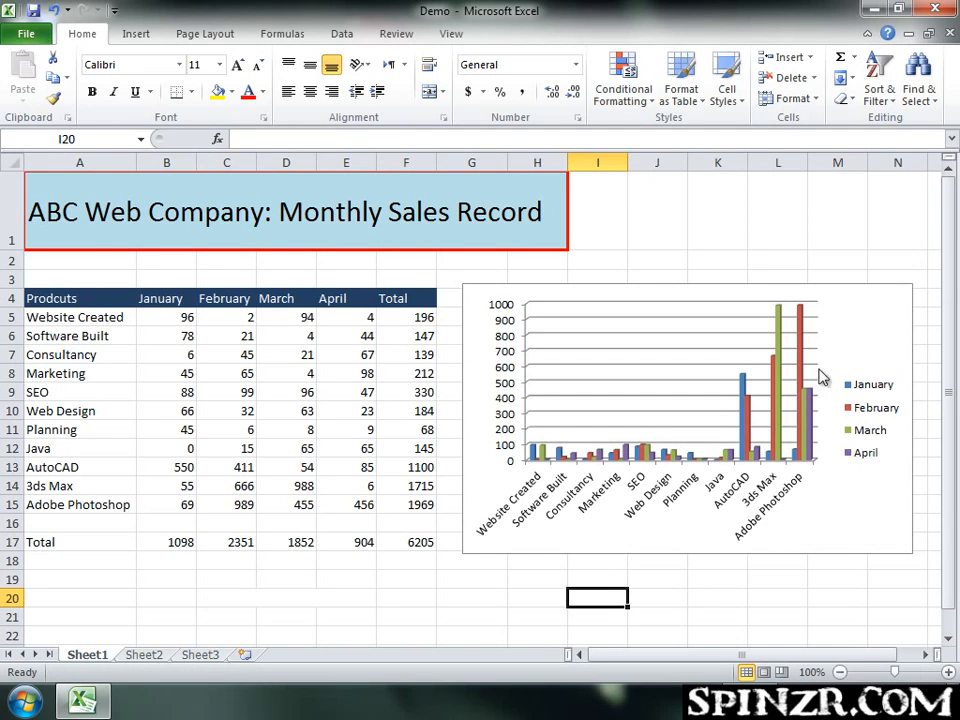
Switch the chart's rows and columns so the months form the horizontal axis and the products become the series.
{"action": "left_click", "coordinate": [865, 298]}
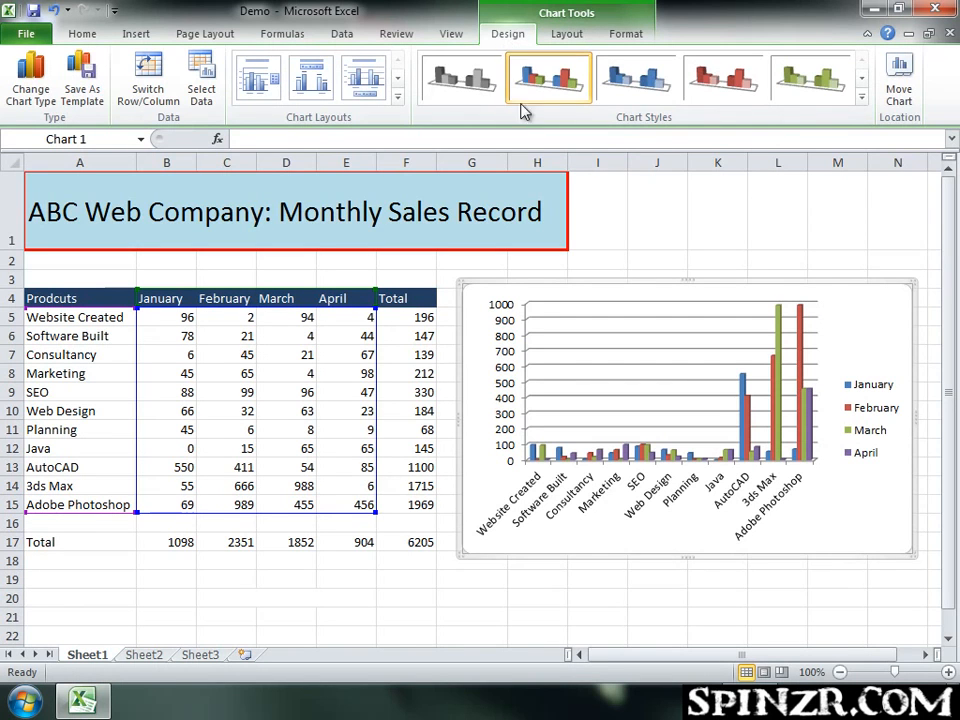
{"action": "left_click", "coordinate": [155, 95]}
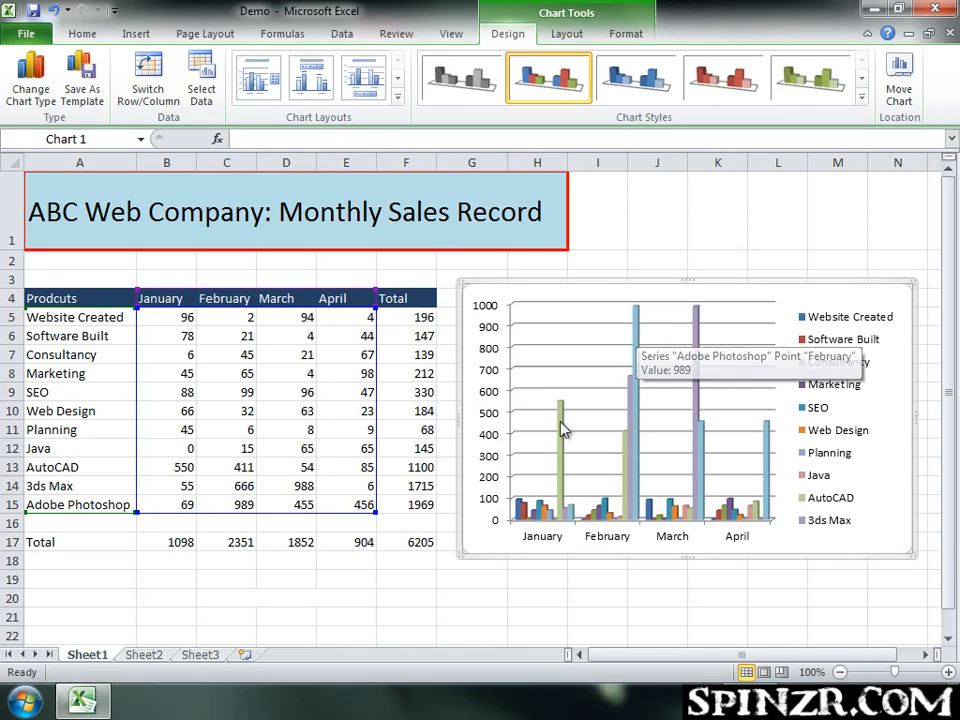
{"action": "left_click", "coordinate": [739, 576]}
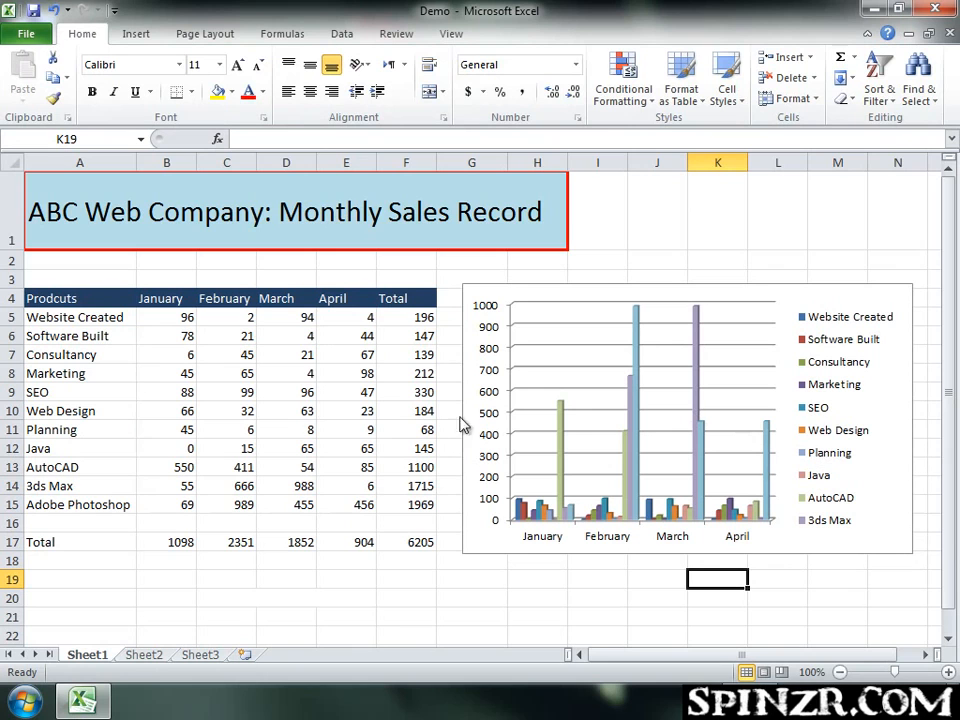
Set Marketing's March sales in D8 to 456 and check the matching column in the chart.
{"action": "left_click", "coordinate": [313, 372]}
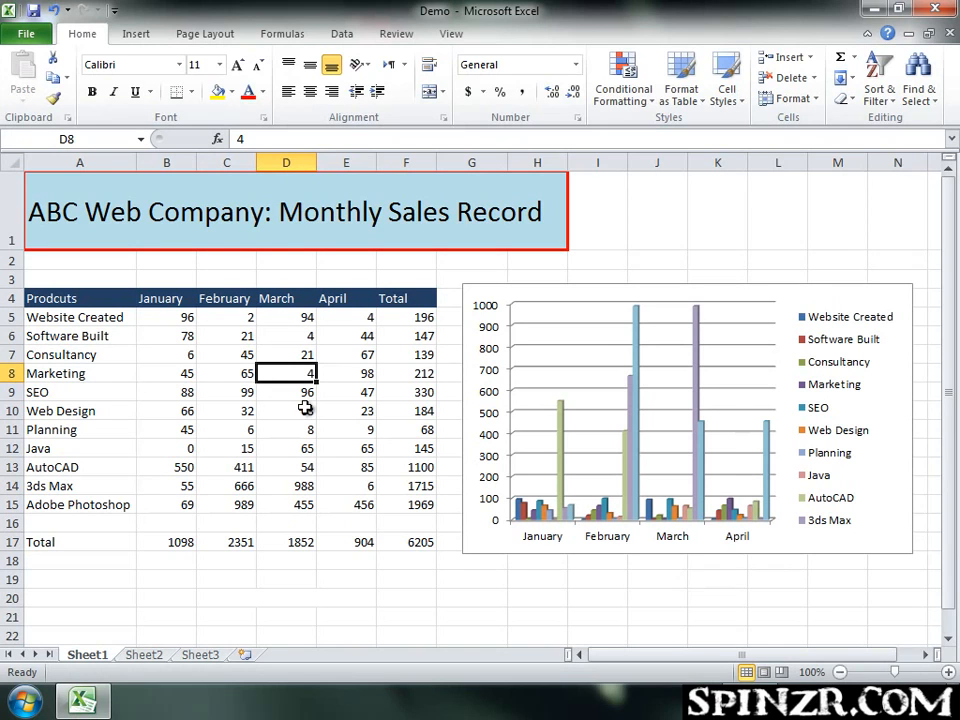
{"action": "type", "text": "4"}
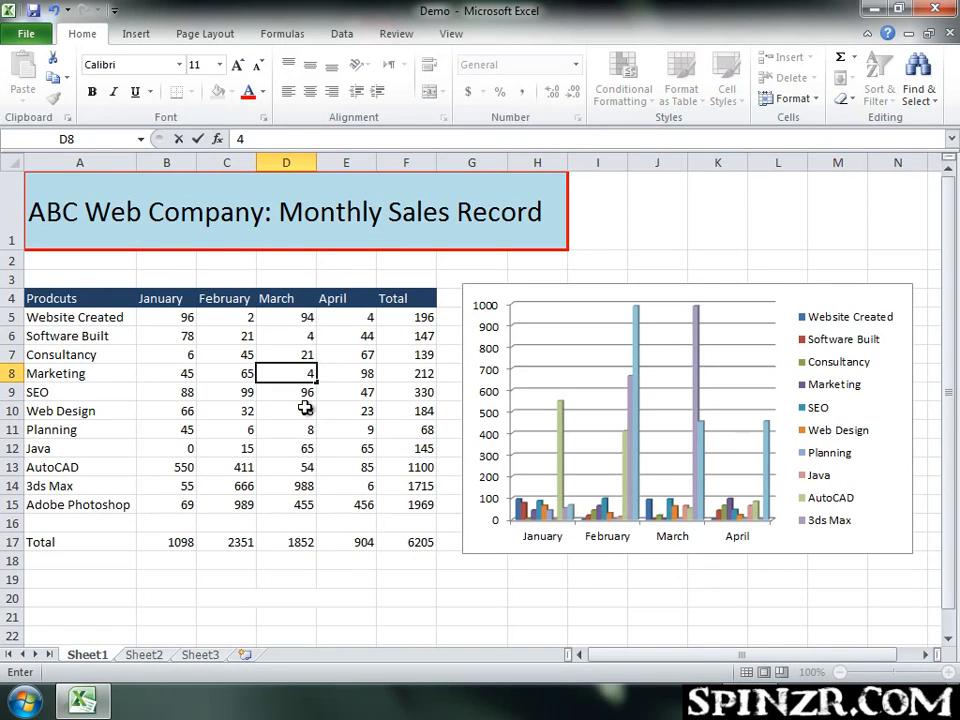
{"action": "key", "text": "Left"}
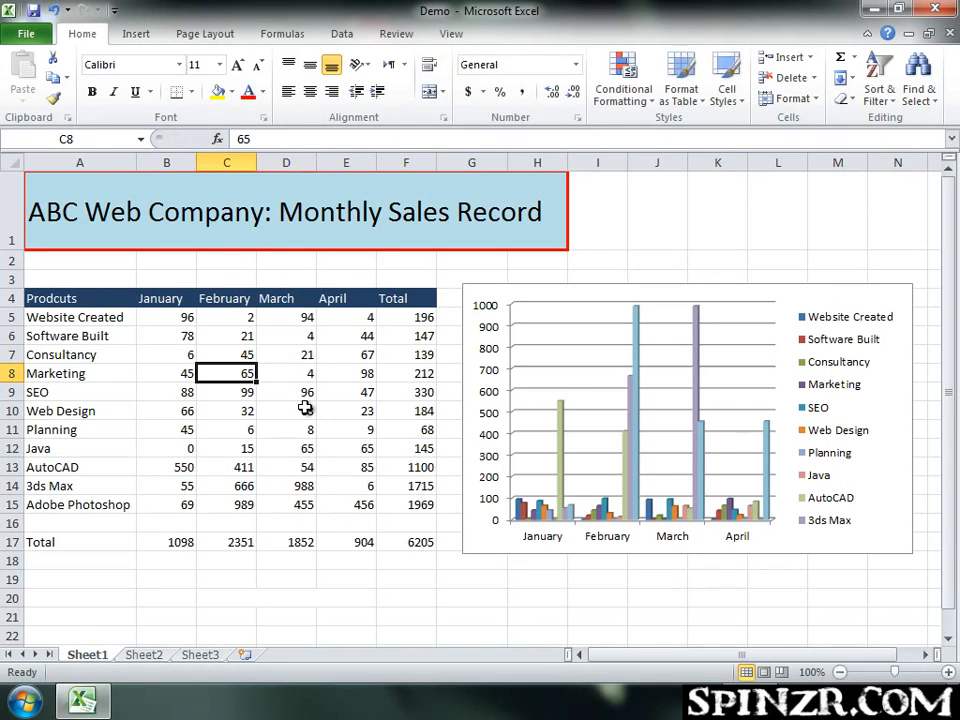
{"action": "left_click", "coordinate": [308, 373]}
{"action": "type", "text": "456"}
{"action": "key", "text": "Return"}
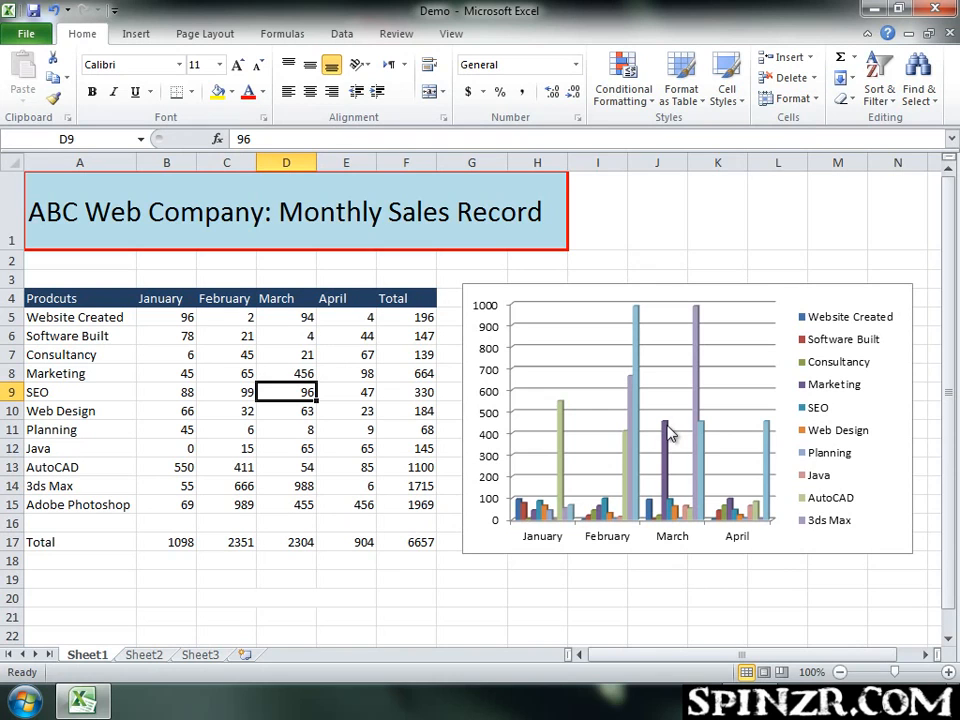
{"action": "mouse_move", "coordinate": [668, 433]}
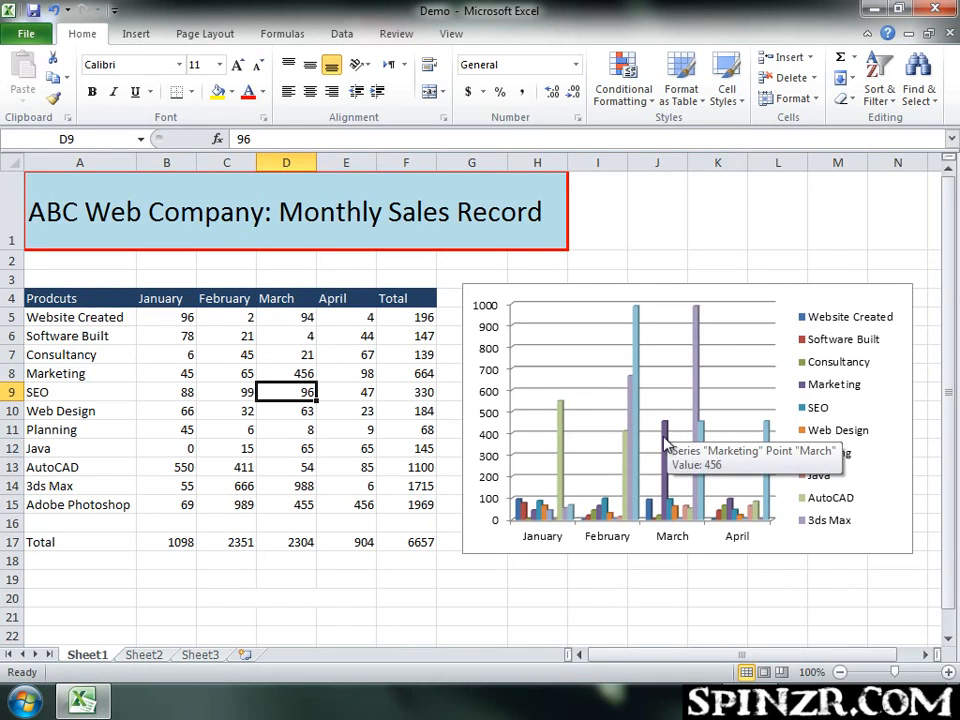
{"action": "left_click", "coordinate": [298, 373]}
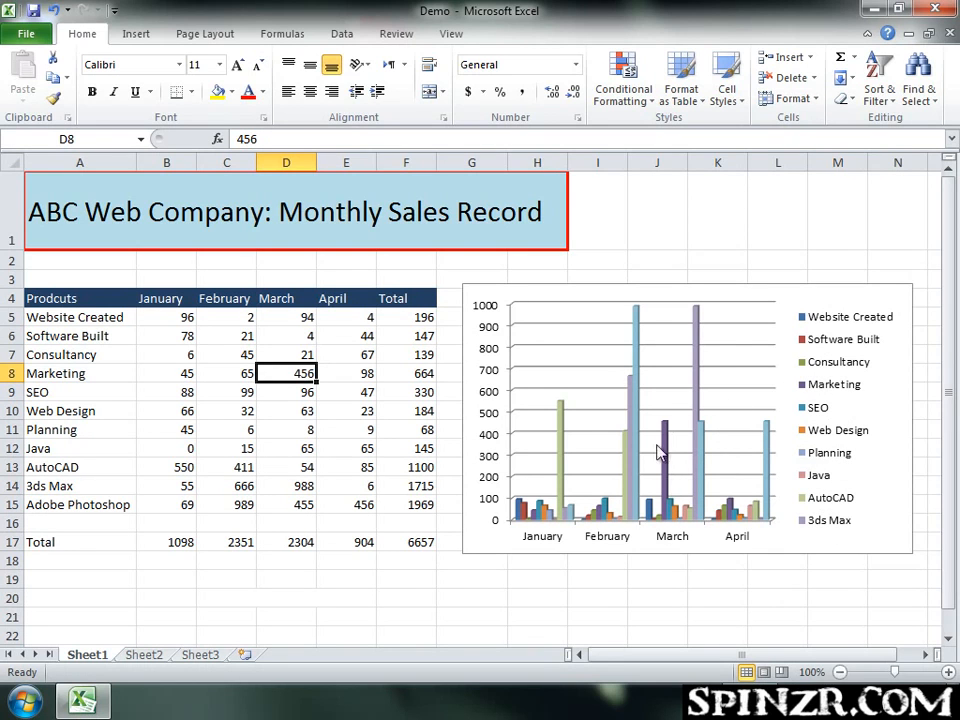
{"action": "mouse_move", "coordinate": [665, 460]}
Select only the January column of the Adobe Photoshop series and open the fill settings for that data point.
{"action": "left_click", "coordinate": [637, 328]}
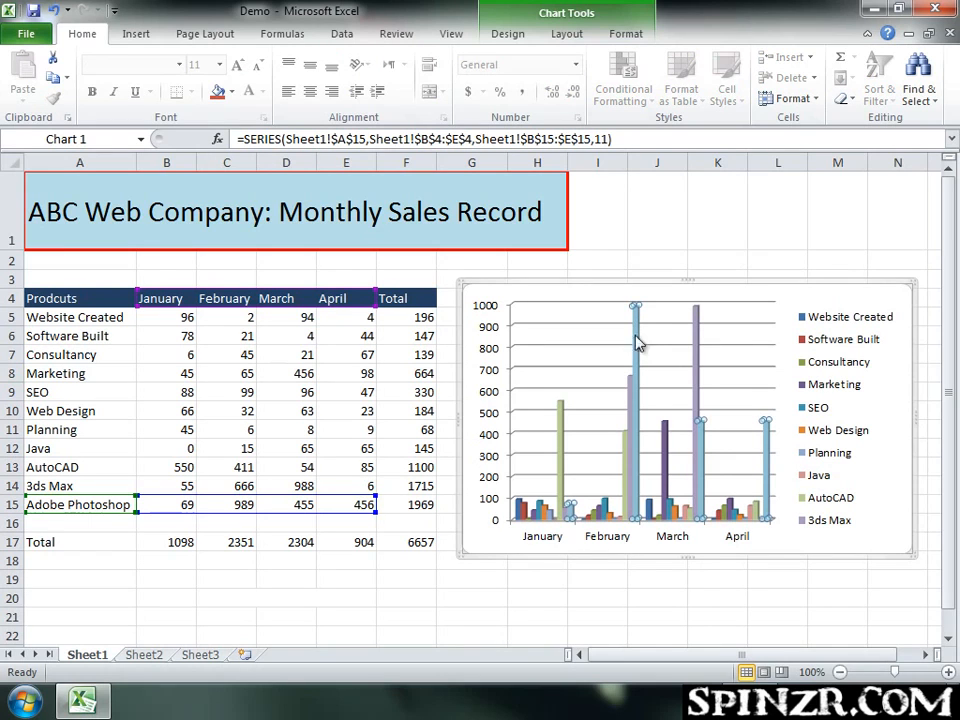
{"action": "mouse_move", "coordinate": [640, 322]}
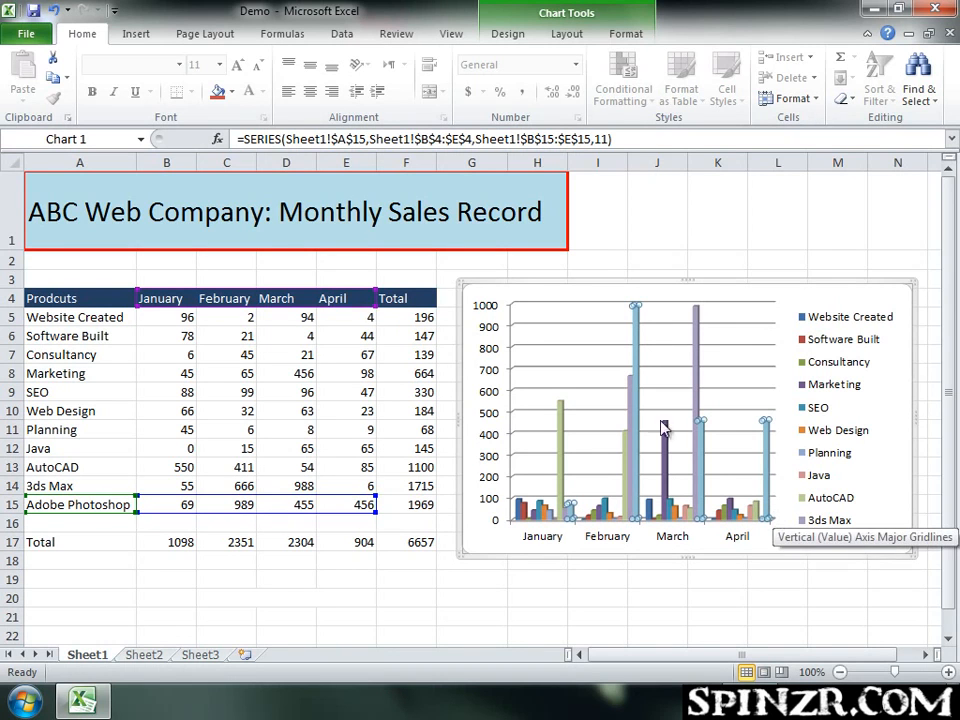
{"action": "left_click", "coordinate": [571, 511]}
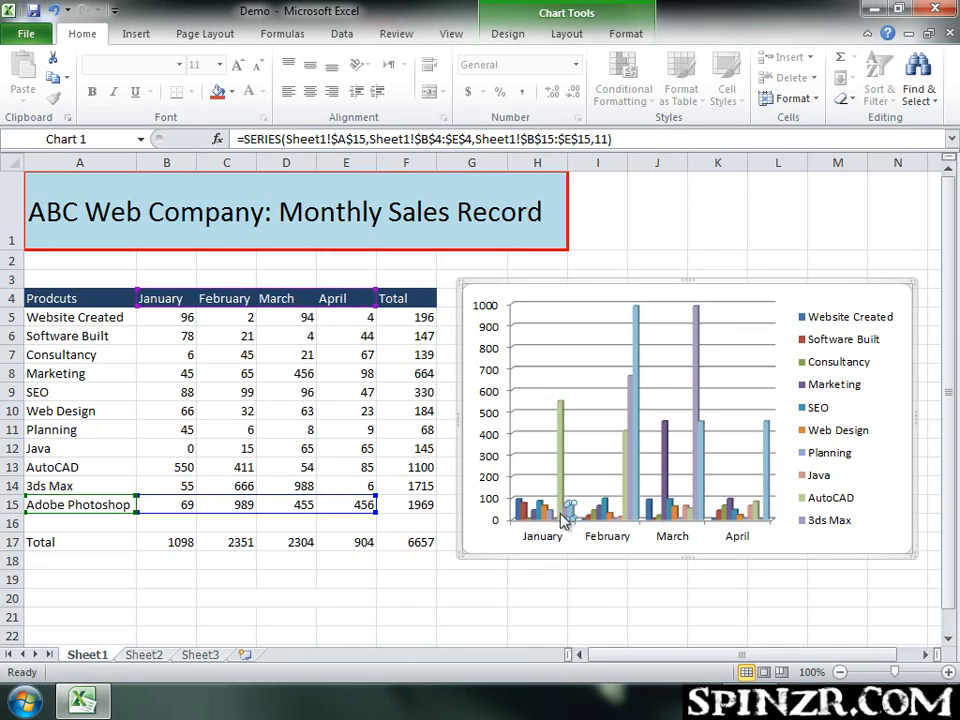
{"action": "mouse_move", "coordinate": [573, 518]}
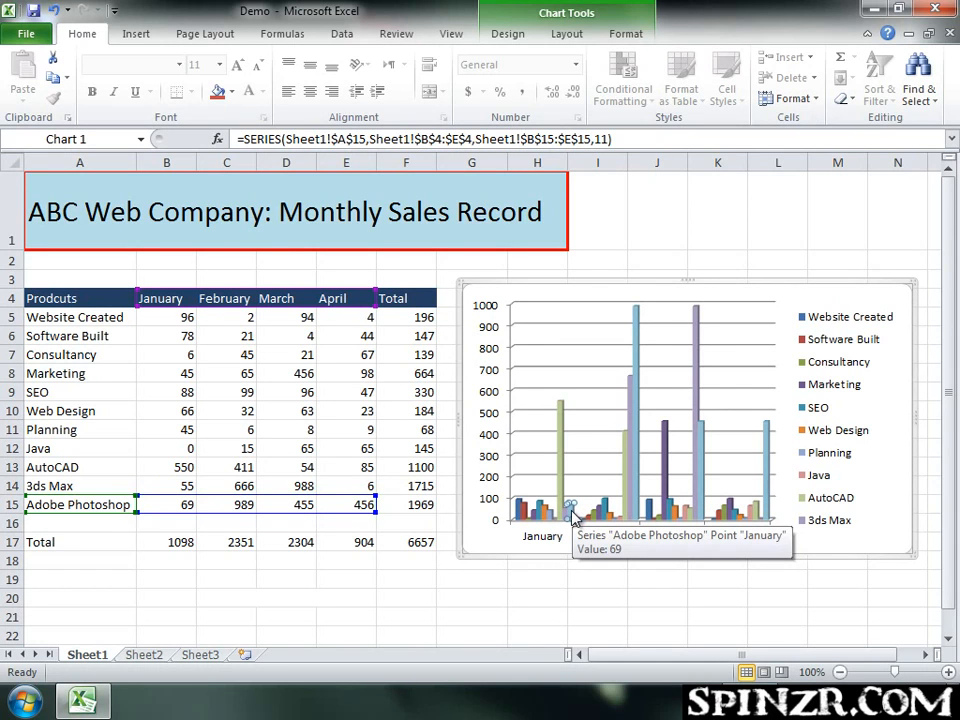
{"action": "right_click", "coordinate": [574, 517]}
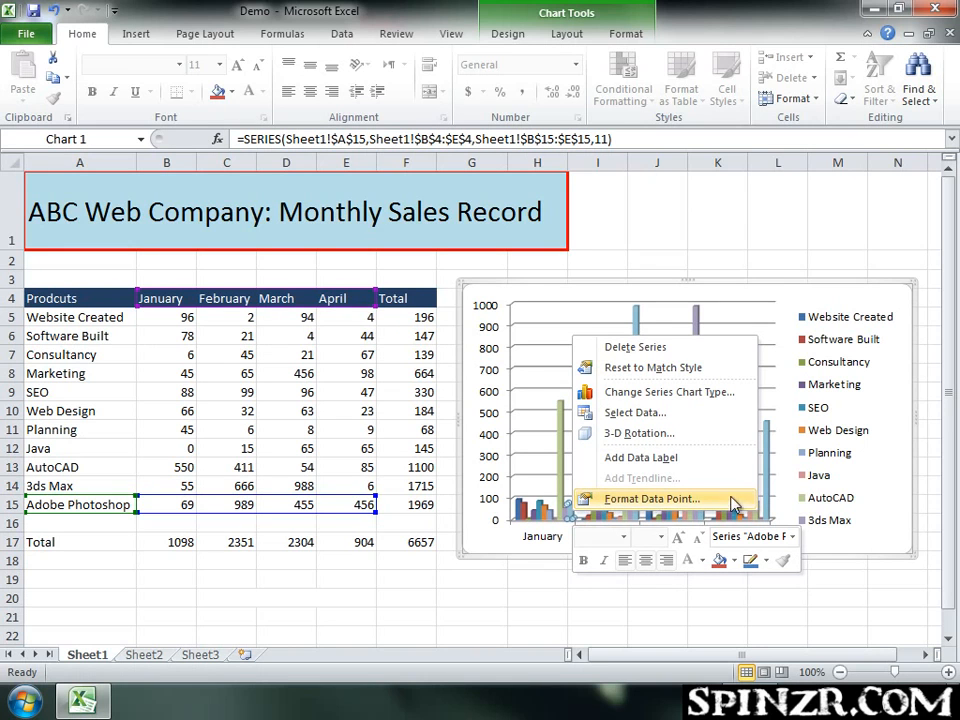
{"action": "left_click", "coordinate": [660, 500]}
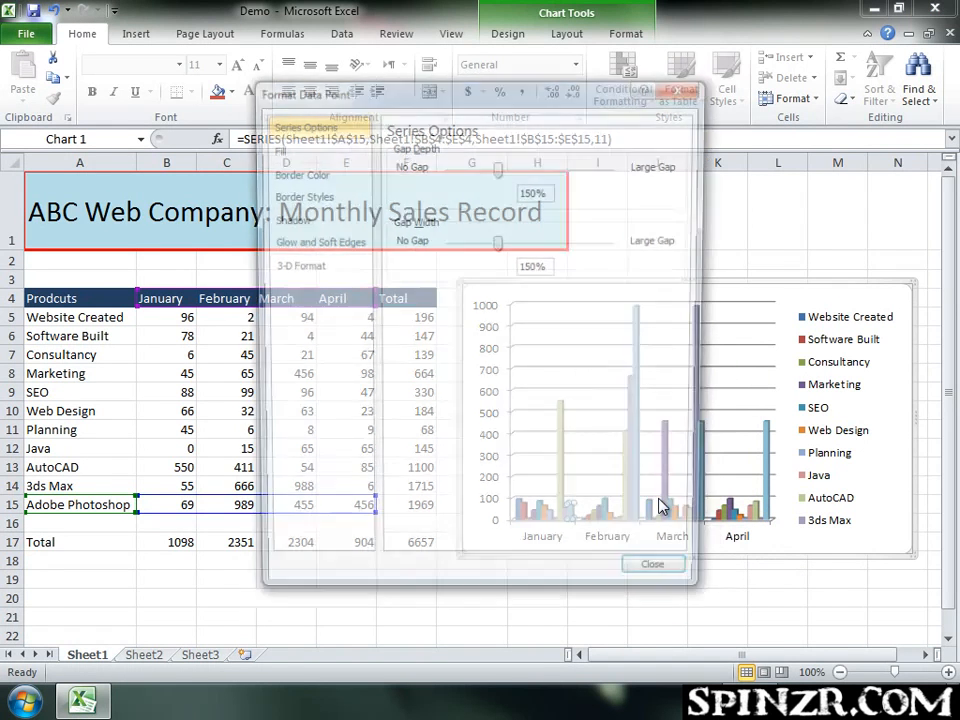
{"action": "left_click_drag", "start_coordinate": [434, 93], "coordinate": [392, 64]}
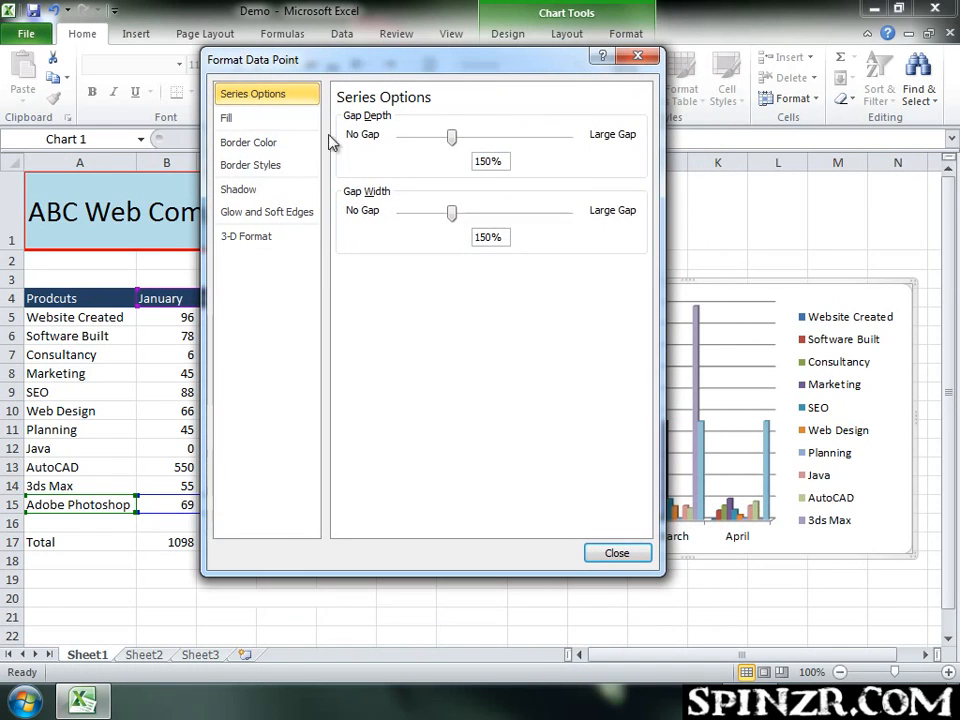
{"action": "left_click", "coordinate": [238, 125]}
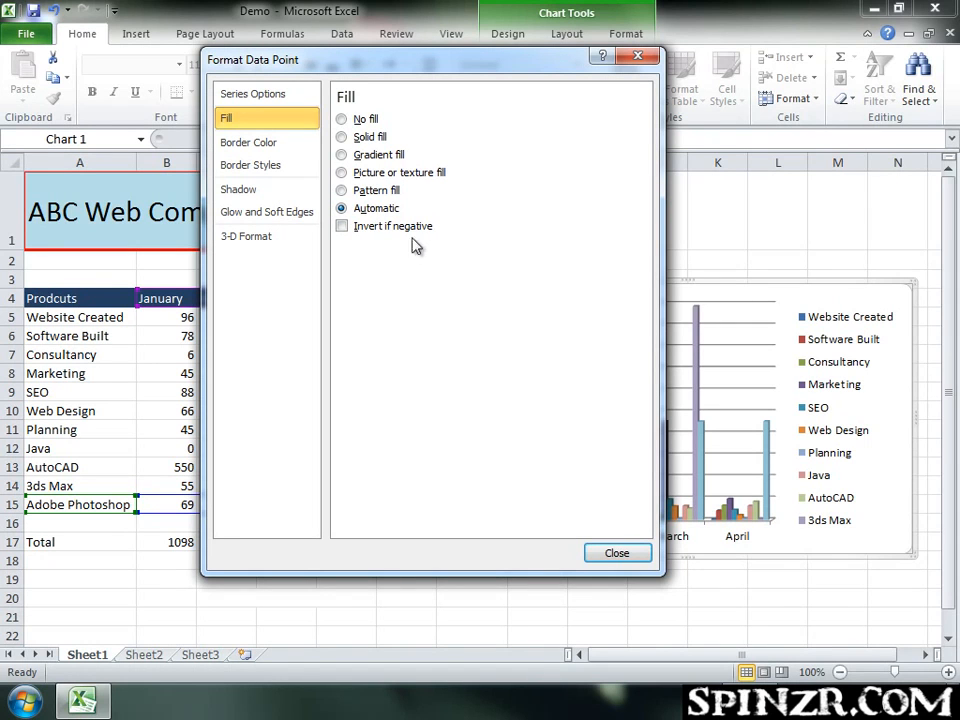
Try the gradient, picture or texture, pattern and solid fill types on the selected data point.
{"action": "left_click", "coordinate": [342, 155]}
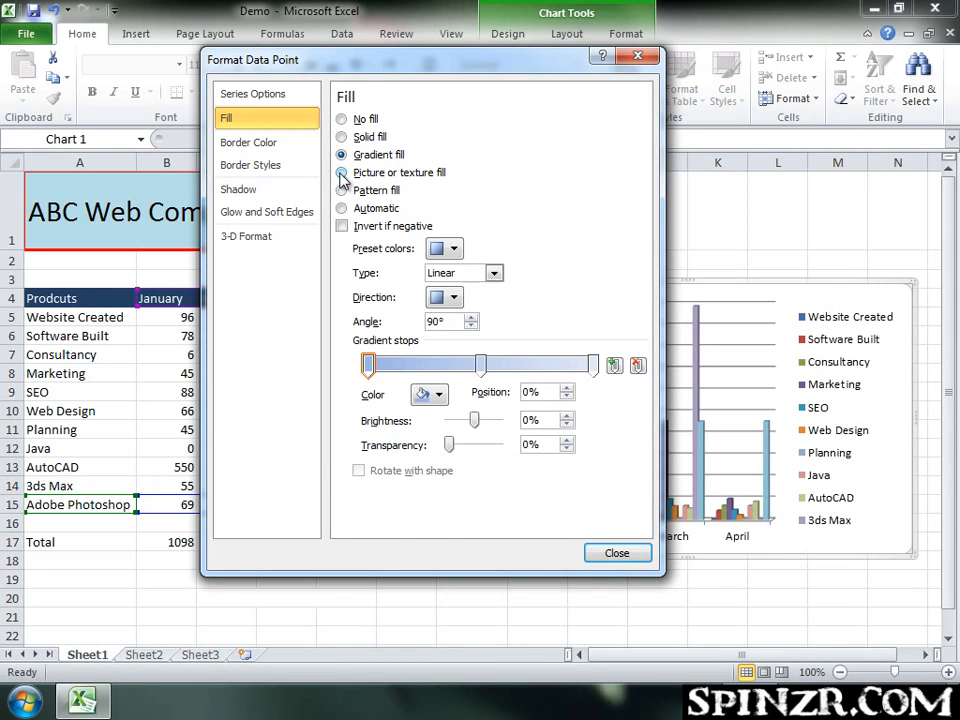
{"action": "left_click", "coordinate": [342, 173]}
{"action": "left_click", "coordinate": [342, 190]}
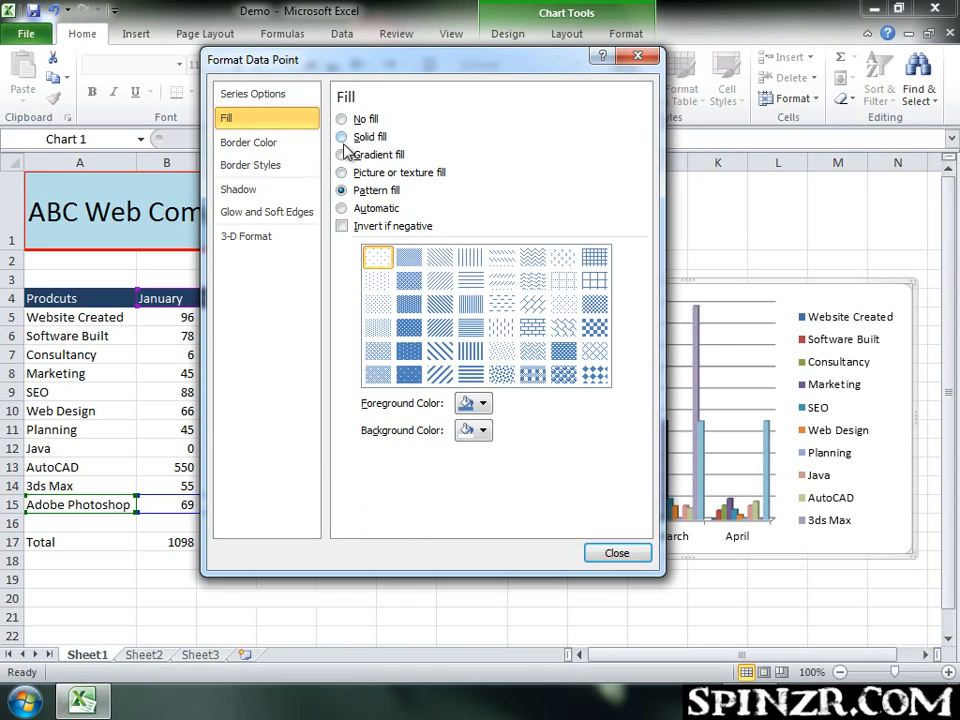
{"action": "left_click", "coordinate": [342, 137]}
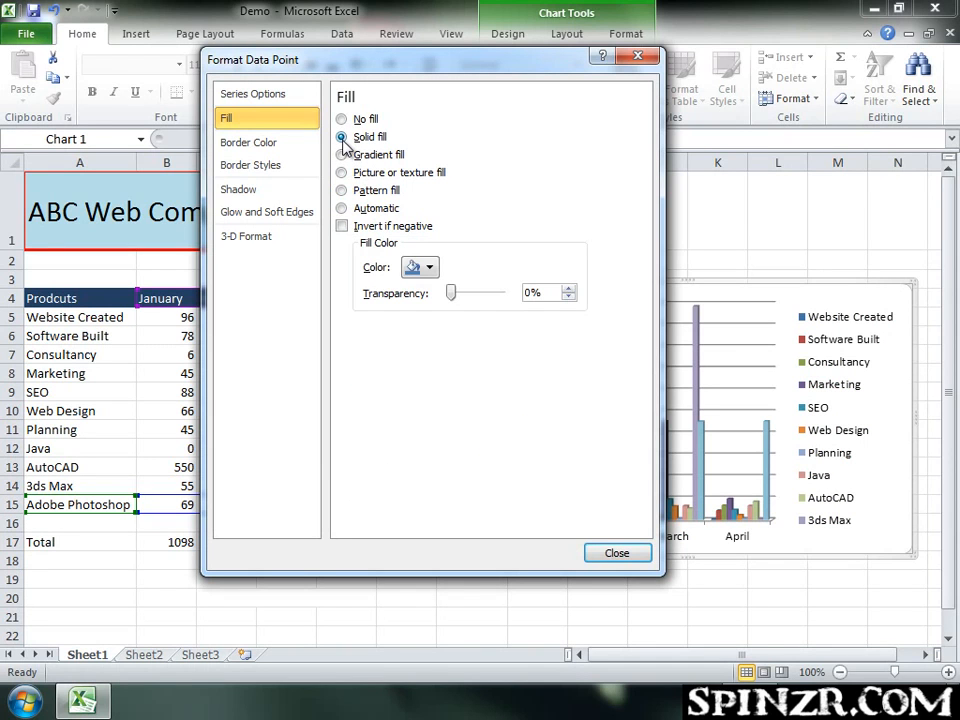
Give the Adobe Photoshop January column a gradient fill with the rainbow-coloured preset that starts and ends in purple.
{"action": "left_click", "coordinate": [342, 155]}
{"action": "left_click", "coordinate": [448, 248]}
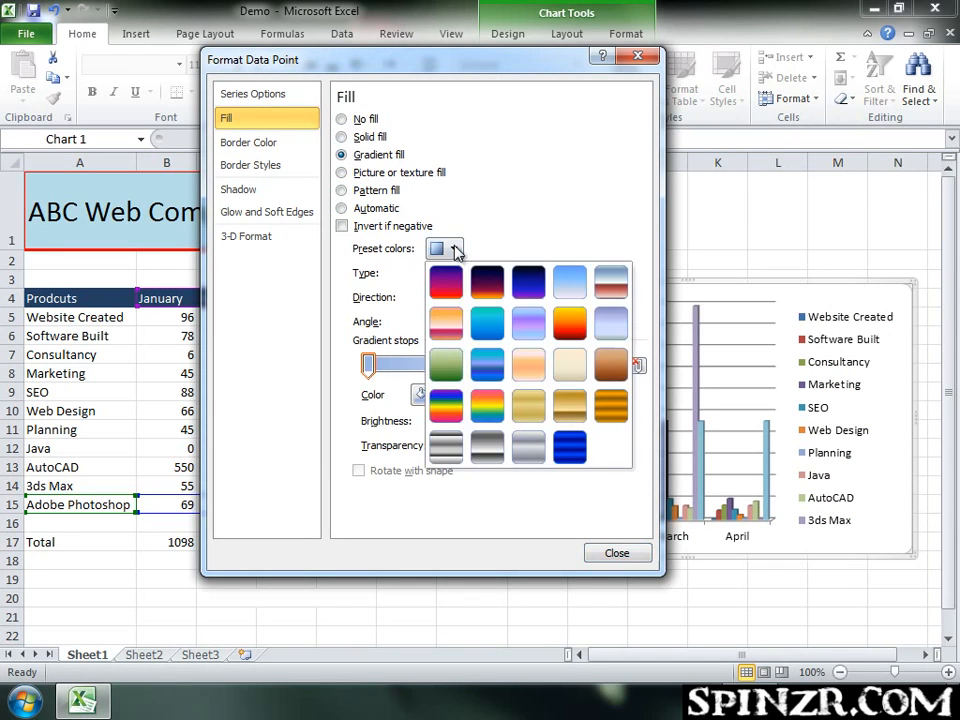
{"action": "left_click", "coordinate": [447, 407]}
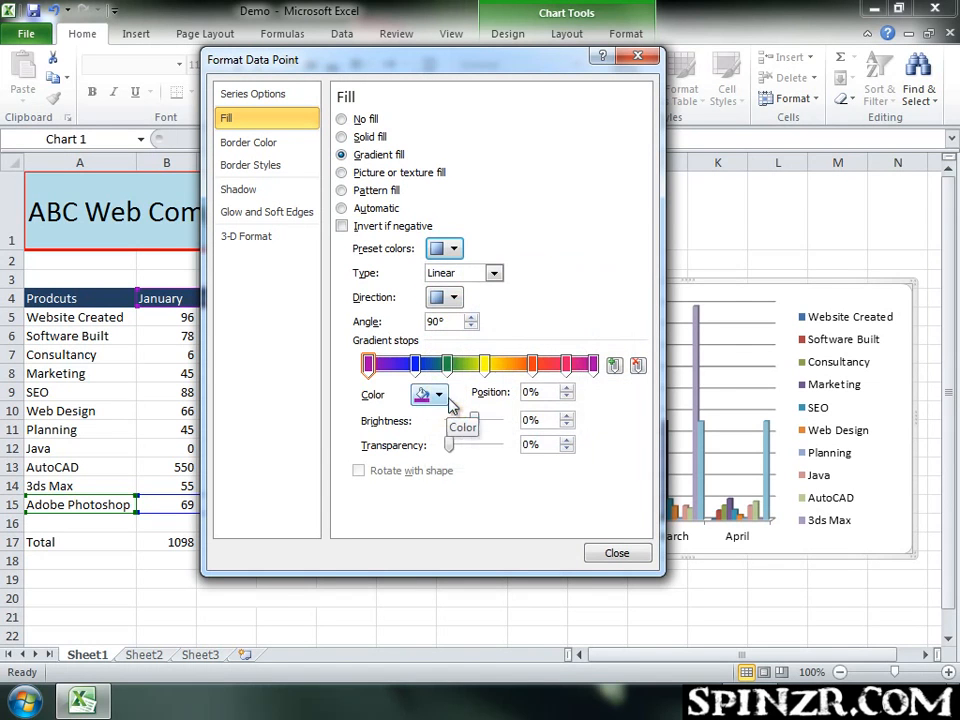
Close the data point formatting and check the gradient-filled January column of Adobe Photoshop in the chart.
{"action": "left_click", "coordinate": [604, 555]}
{"action": "left_click", "coordinate": [570, 578]}
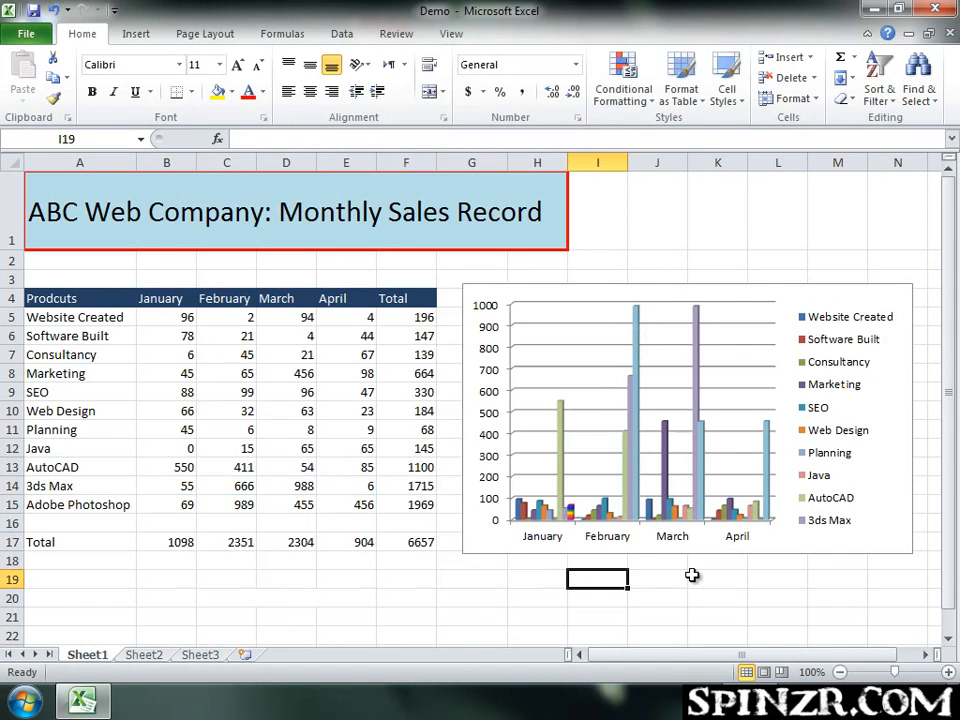
{"action": "mouse_move", "coordinate": [573, 517]}
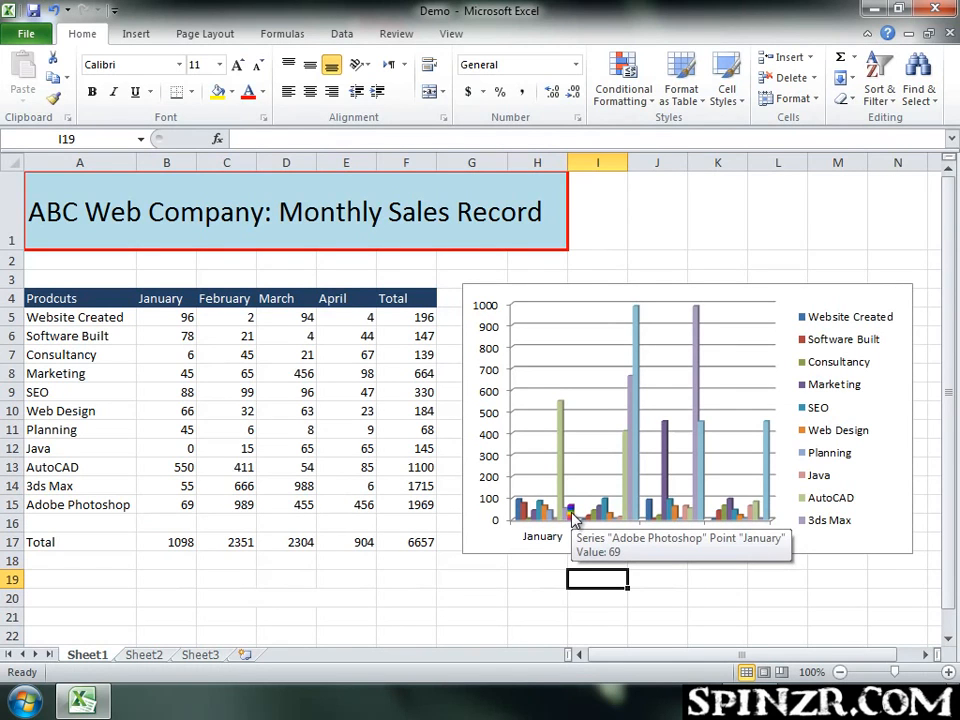
{"action": "left_click", "coordinate": [573, 517]}
{"action": "left_click", "coordinate": [602, 594]}
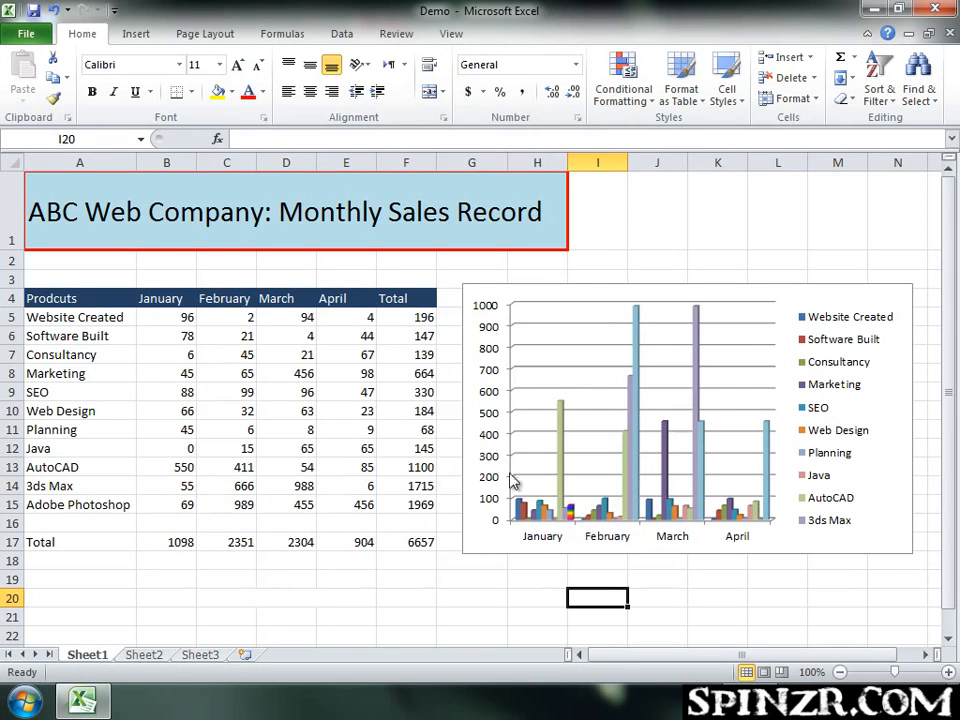
Set the 3ds Max sales for February in C14 and March in D14 to 45 each.
{"action": "left_click", "coordinate": [248, 489]}
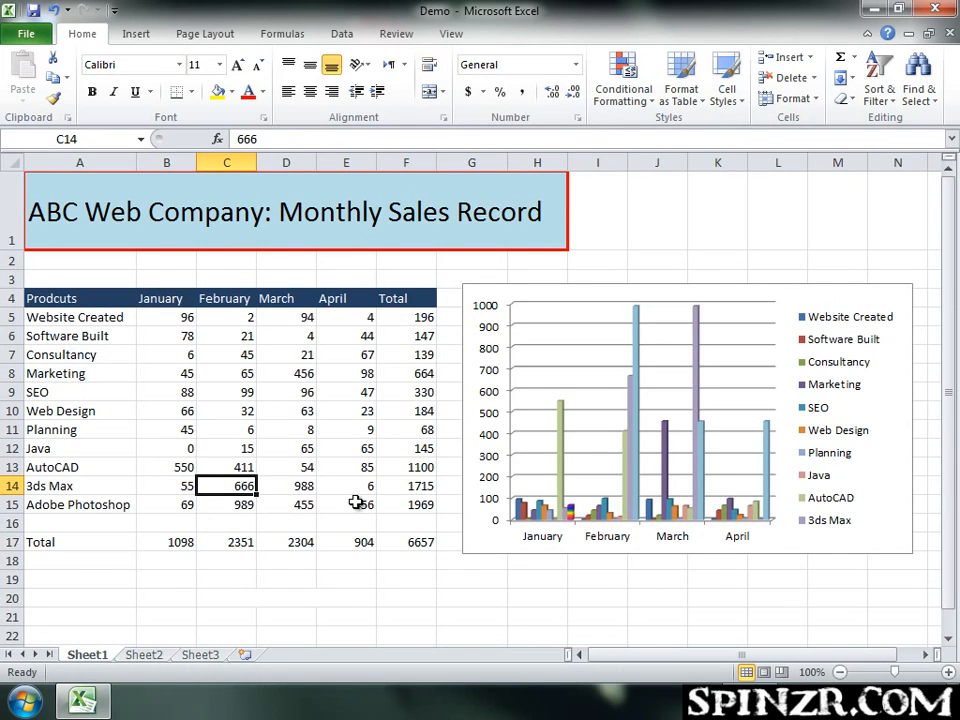
{"action": "type", "text": "45"}
{"action": "key", "text": "Return"}
{"action": "left_click", "coordinate": [303, 490]}
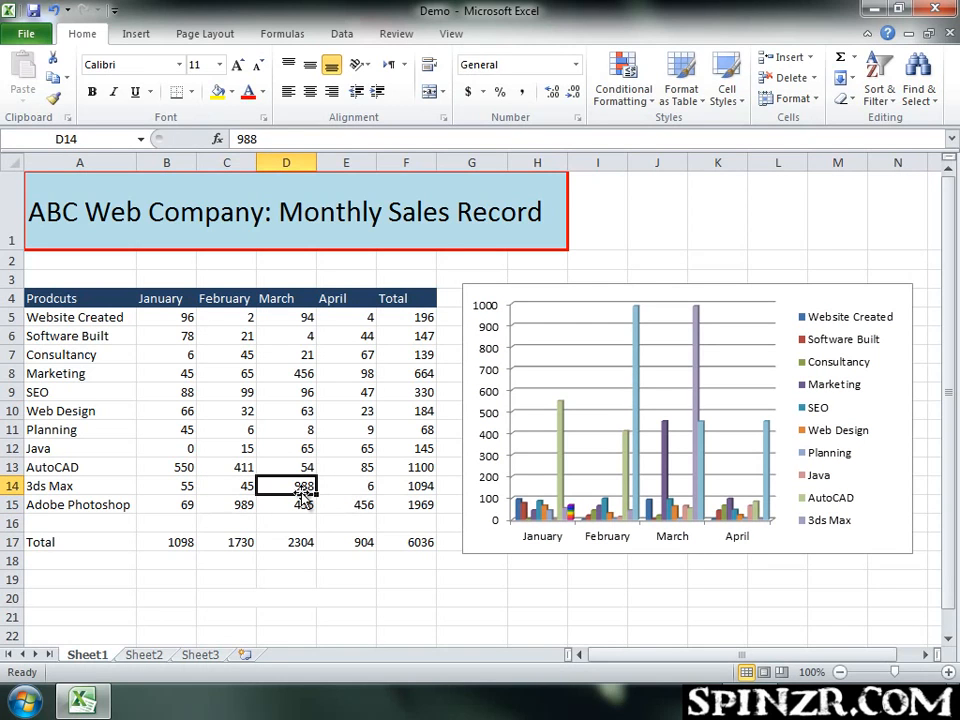
{"action": "type", "text": "45"}
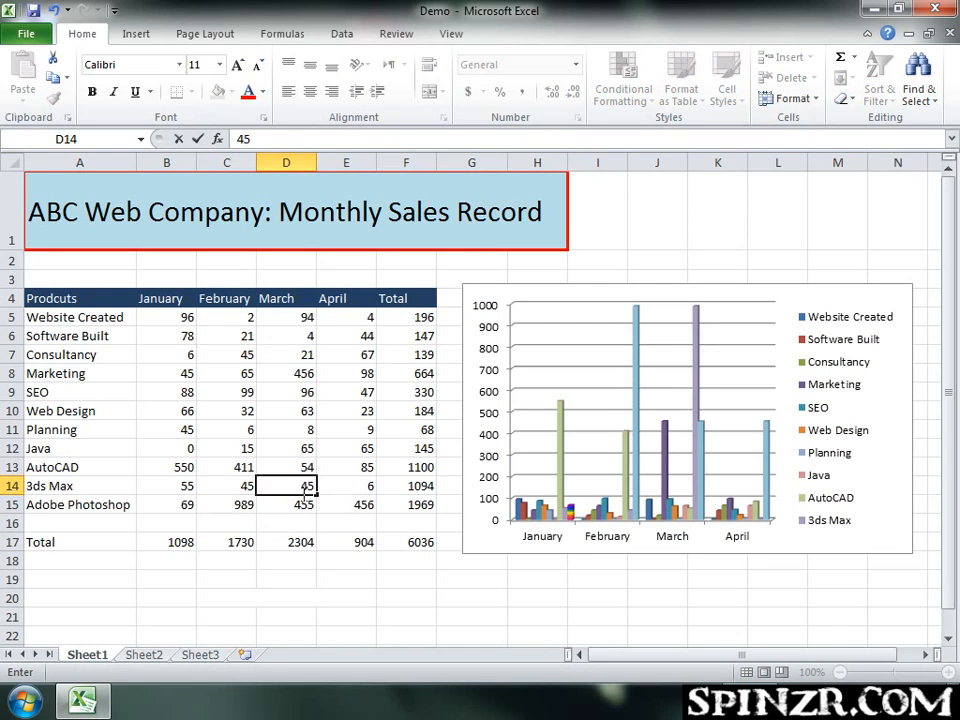
{"action": "left_click", "coordinate": [390, 578]}
Set the AutoCAD sales to 59 for February in C13 and 97 for January in B13.
{"action": "left_click", "coordinate": [244, 467]}
{"action": "type", "text": "59"}
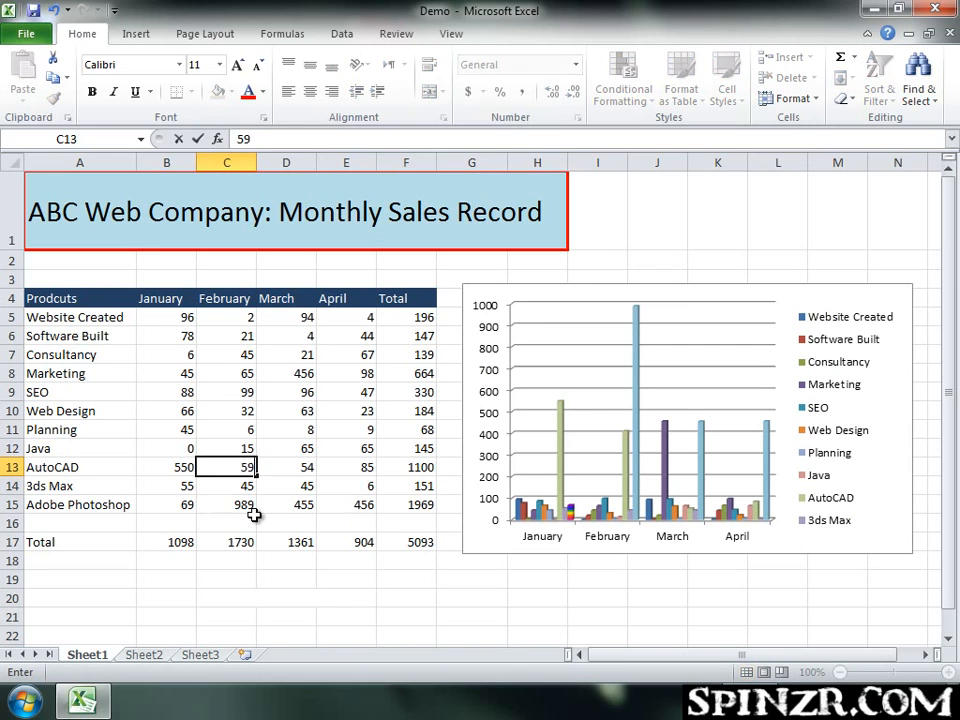
{"action": "key", "text": "Return"}
{"action": "left_click", "coordinate": [187, 465]}
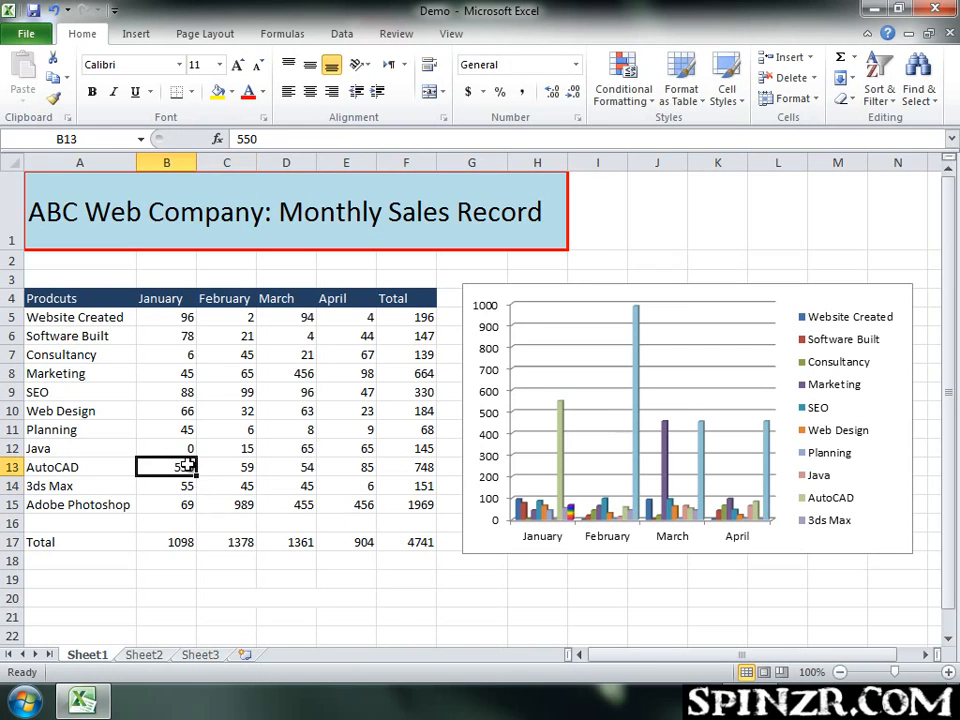
{"action": "type", "text": "97"}
{"action": "key", "text": "Return"}
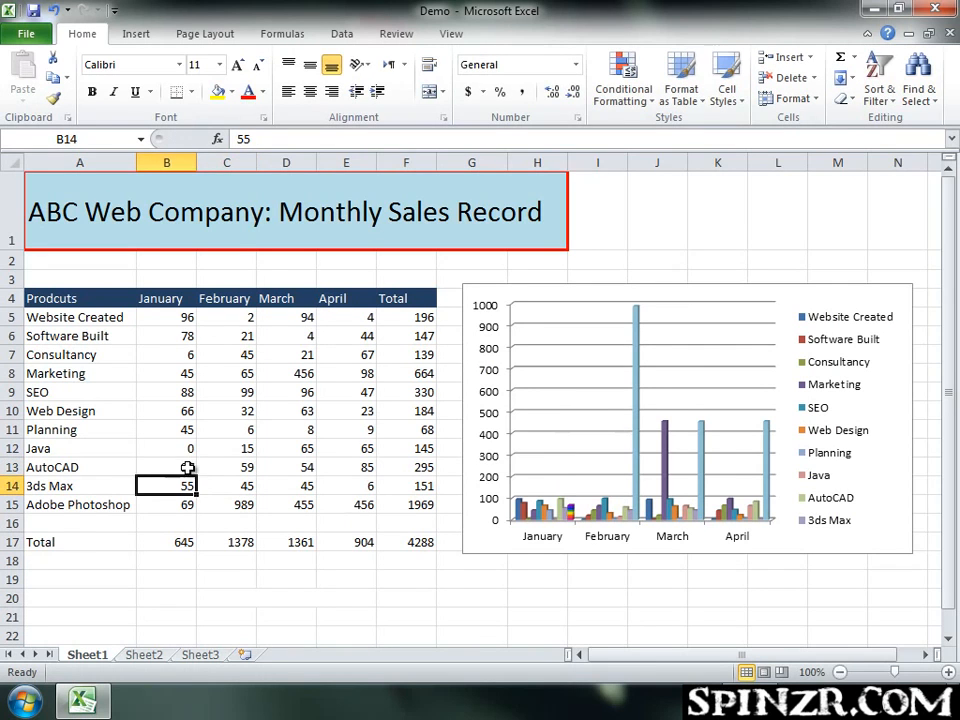
Set the Adobe Photoshop sales to 47 for April in E15, 89 for March in D15 and 89 for February in C15.
{"action": "left_click", "coordinate": [371, 505]}
{"action": "type", "text": "47"}
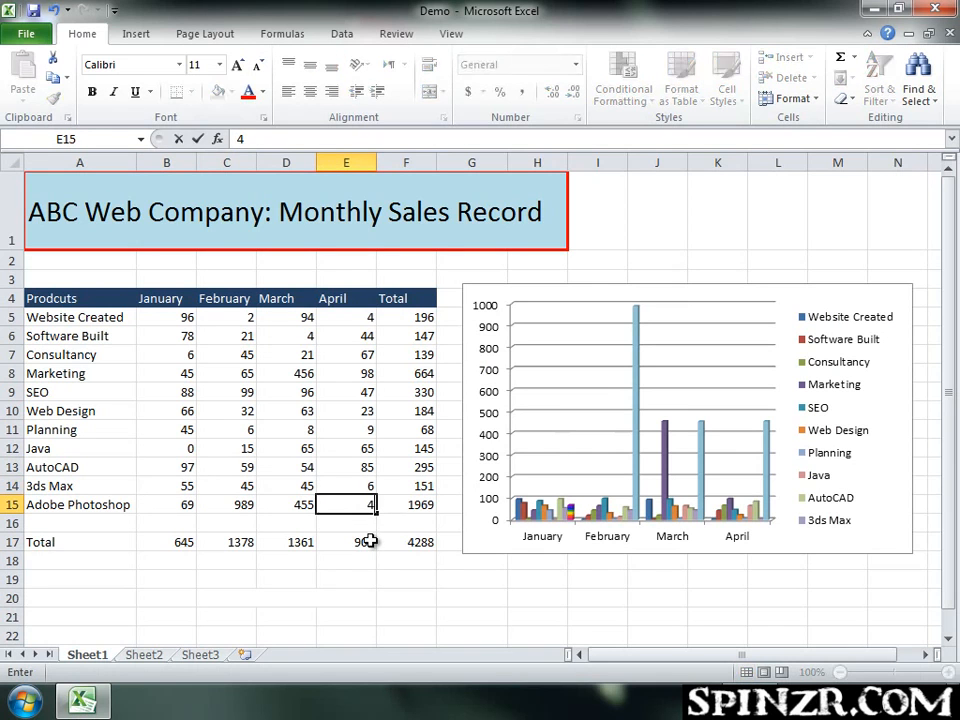
{"action": "key", "text": "Return"}
{"action": "left_click", "coordinate": [305, 508]}
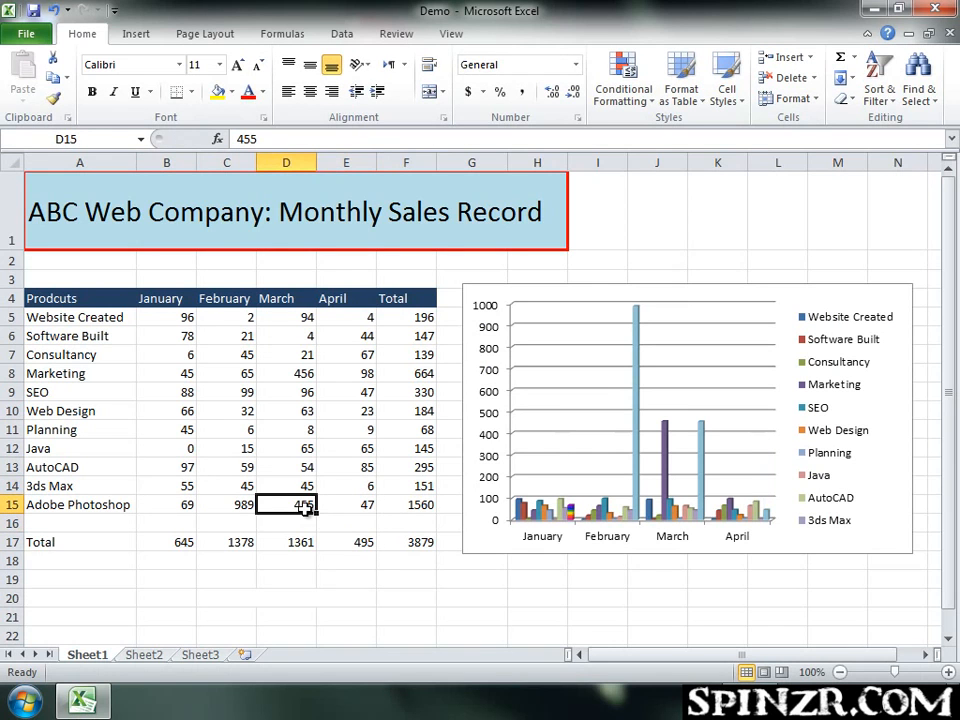
{"action": "type", "text": "8"}
{"action": "key", "text": "Return"}
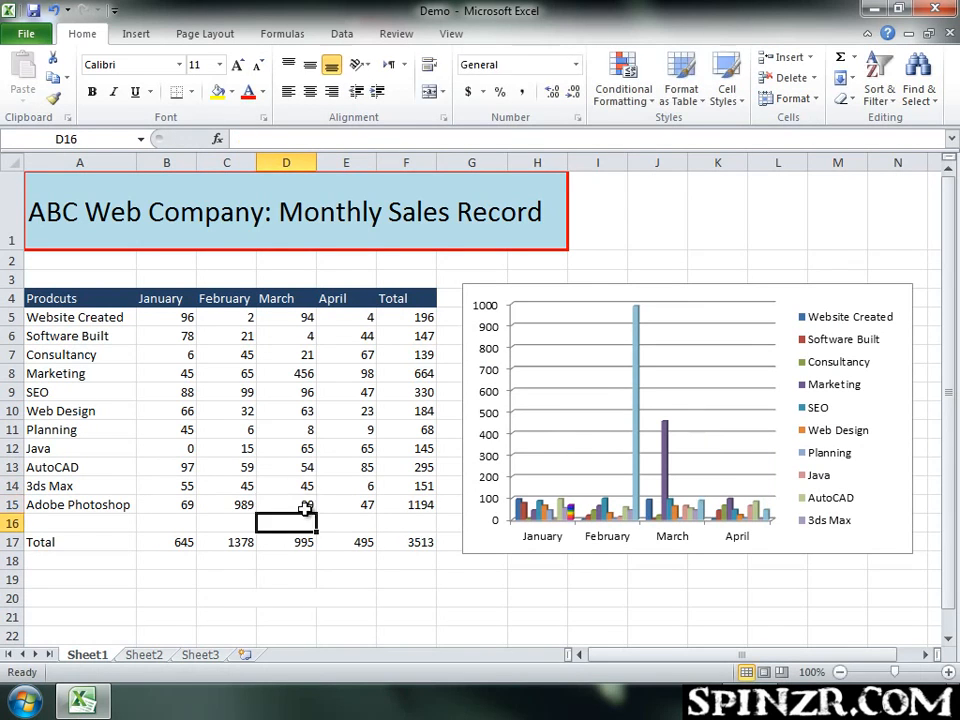
{"action": "left_click", "coordinate": [237, 507]}
{"action": "type", "text": "89"}
{"action": "key", "text": "Return"}
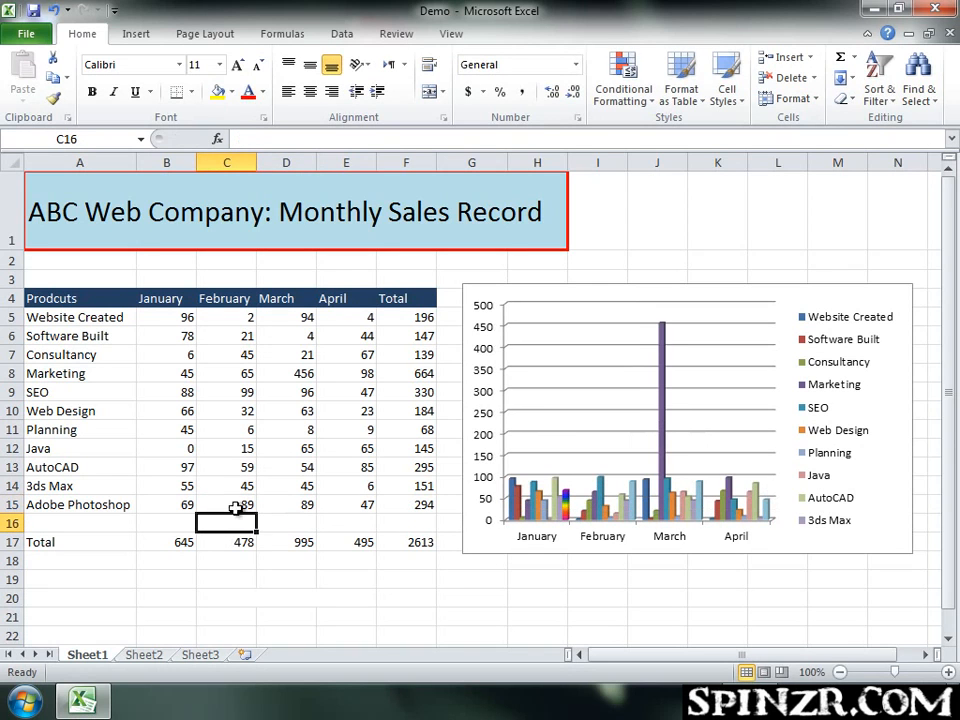
Set Marketing's March sales in D8 to 46.
{"action": "left_click", "coordinate": [302, 376]}
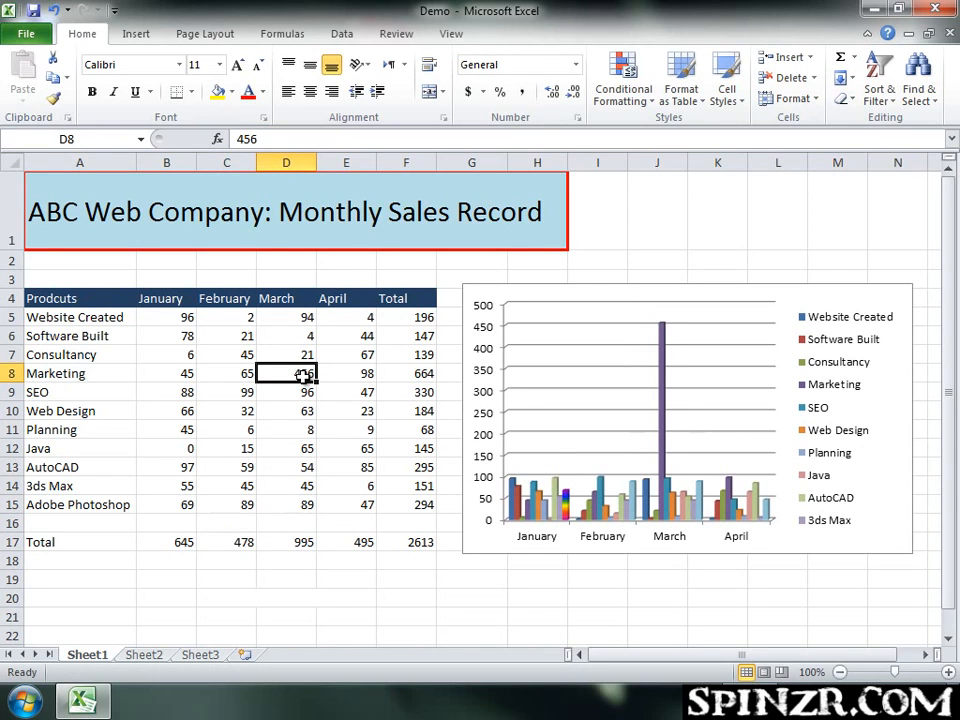
{"action": "type", "text": "4"}
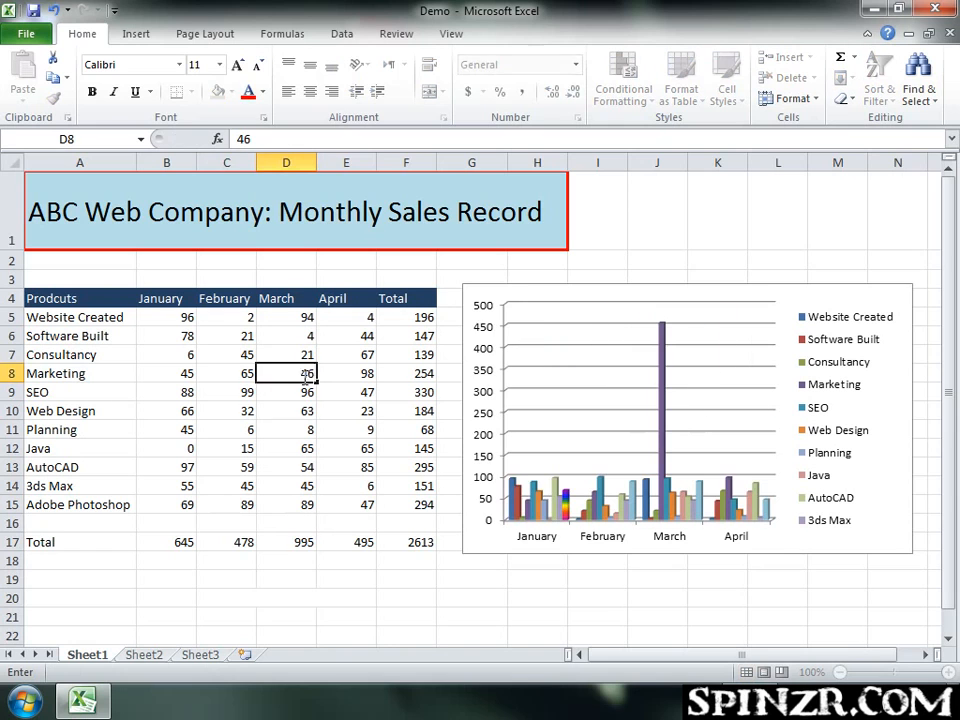
{"action": "key", "text": "Return"}
{"action": "left_click", "coordinate": [692, 596]}
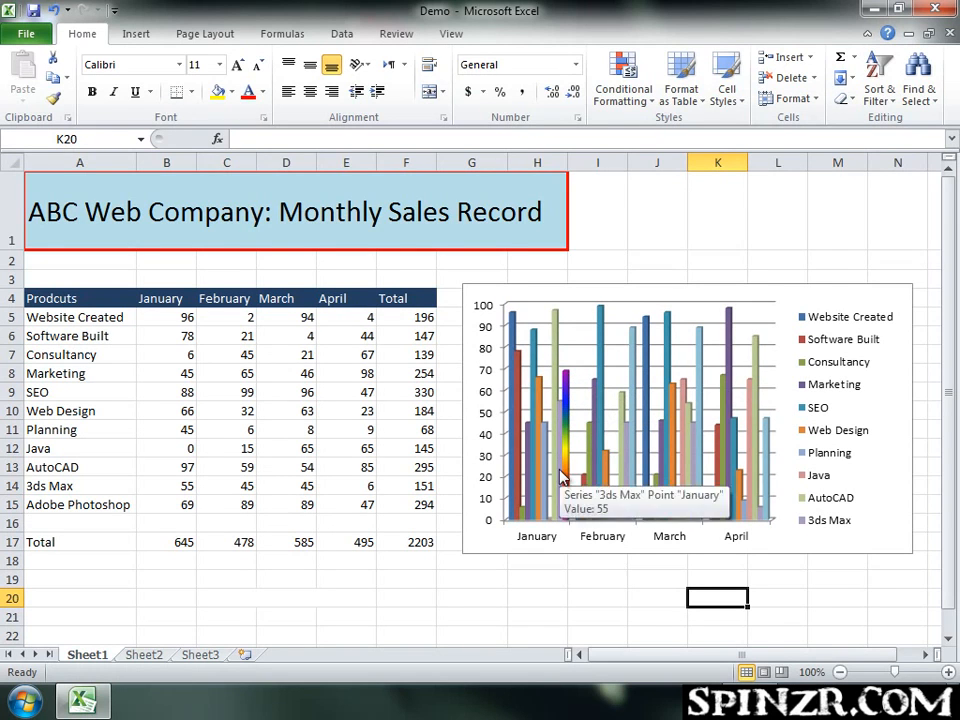
Examine the rescaled chart, including the Adobe Photoshop series with its gradient January column and Marketing's March column.
{"action": "mouse_move", "coordinate": [567, 420]}
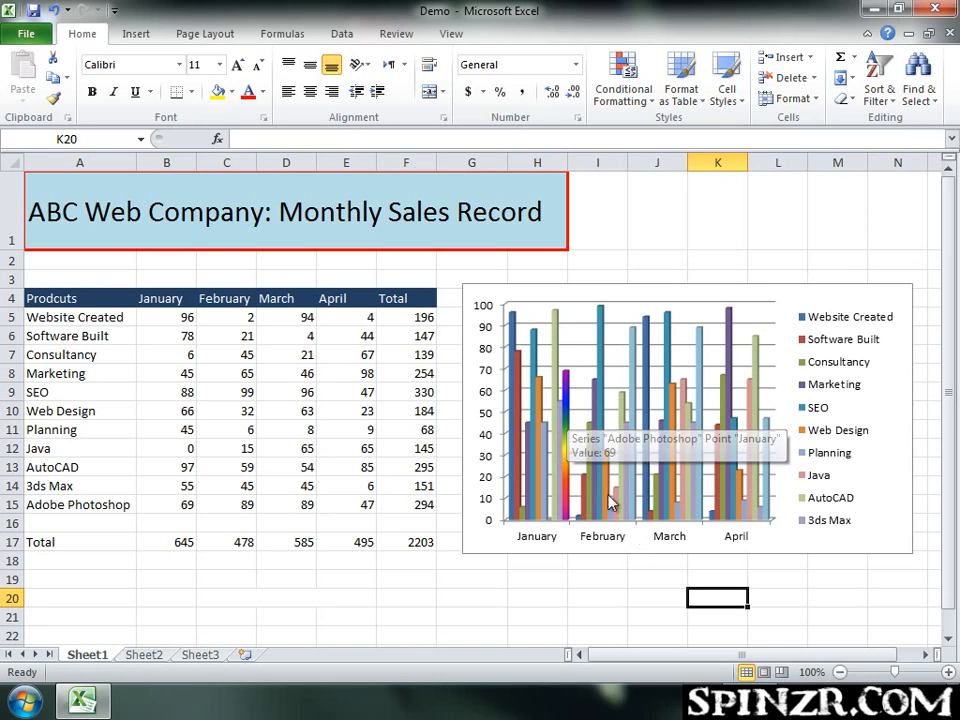
{"action": "left_click", "coordinate": [566, 434]}
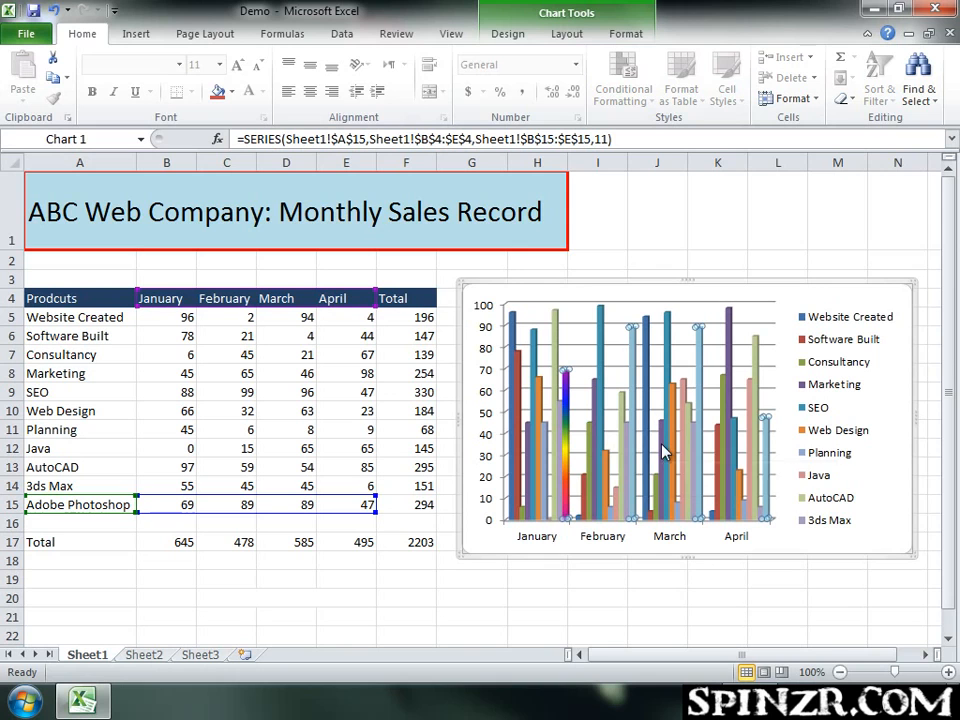
{"action": "mouse_move", "coordinate": [662, 446]}
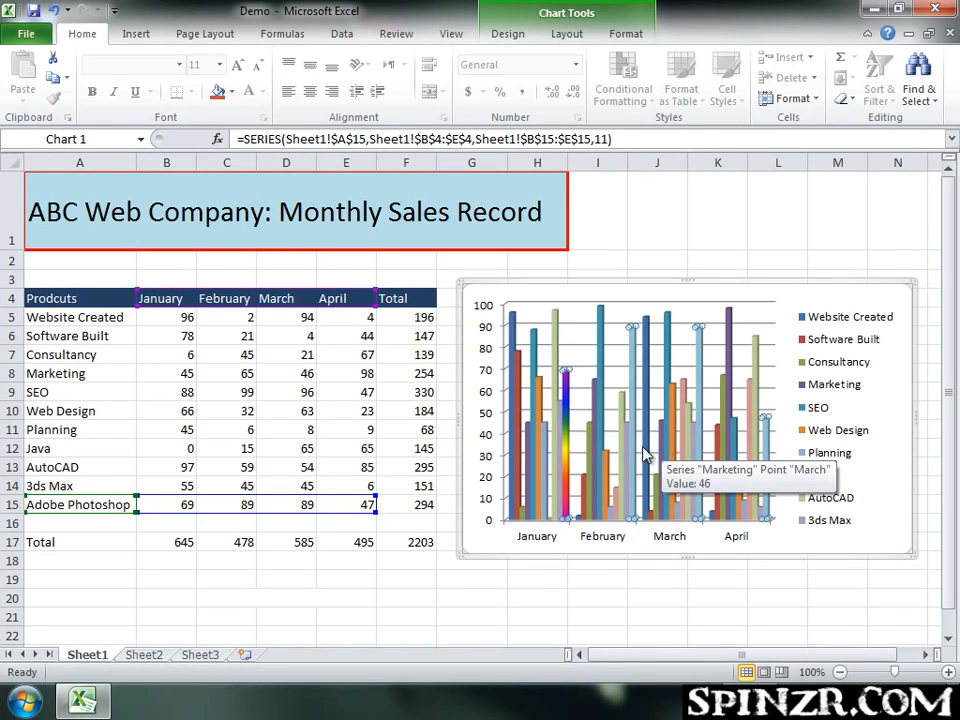
{"action": "left_click", "coordinate": [637, 588]}
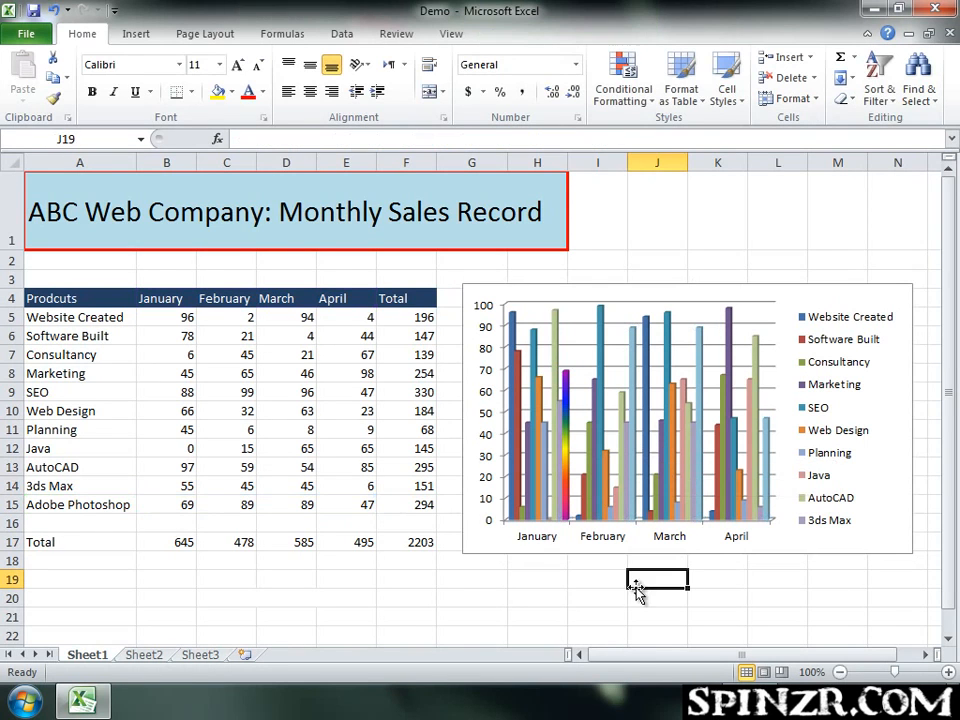
Add a chart title to the sales chart using the Above Chart placement.
{"action": "left_click", "coordinate": [889, 290]}
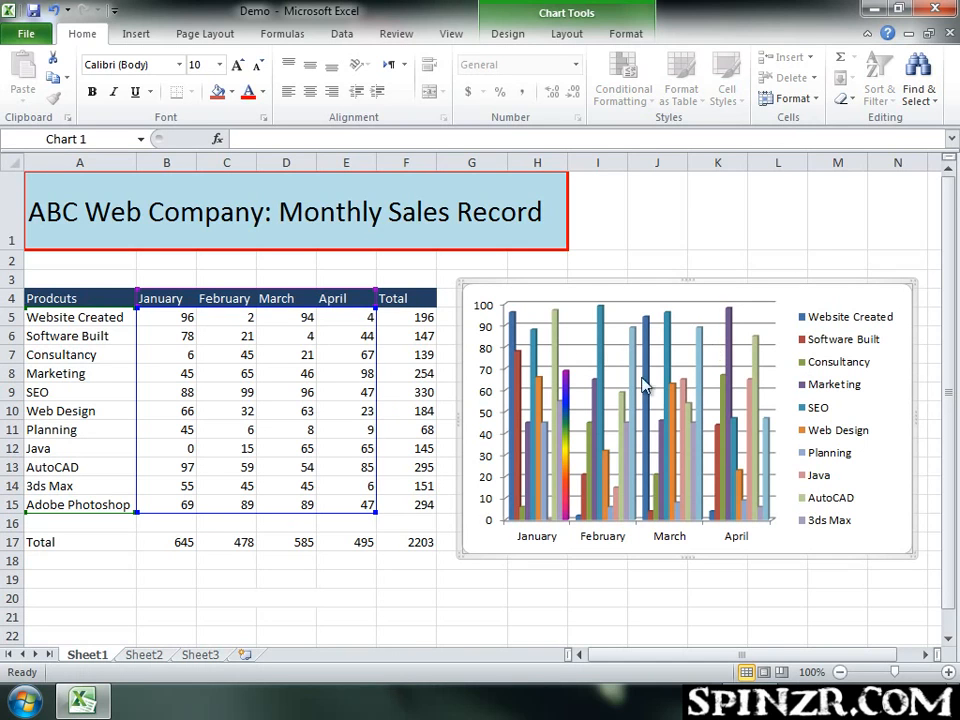
{"action": "left_click", "coordinate": [574, 38]}
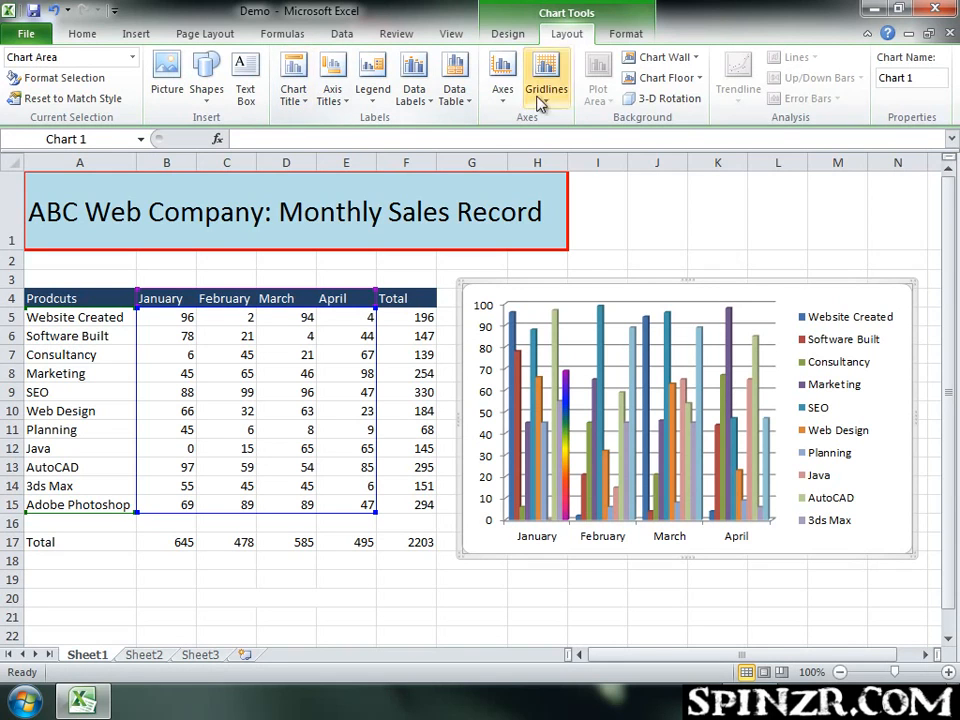
{"action": "left_click", "coordinate": [294, 88]}
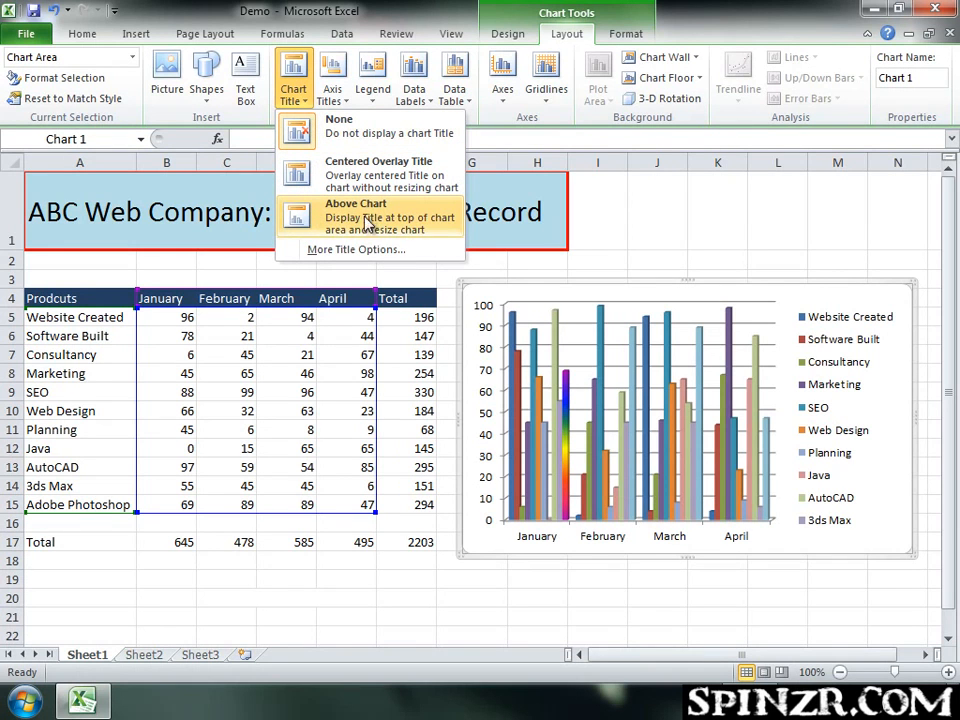
{"action": "left_click", "coordinate": [330, 218]}
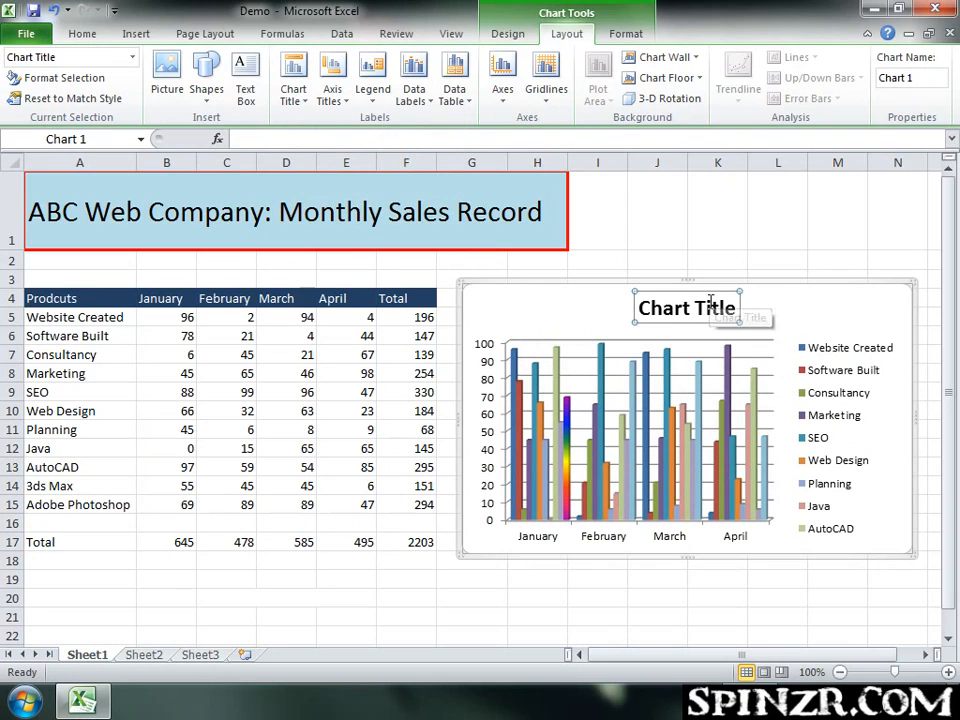
Replace the chart title's placeholder text with "Monthly Sales Records".
{"action": "left_click_drag", "start_coordinate": [738, 308], "coordinate": [669, 303]}
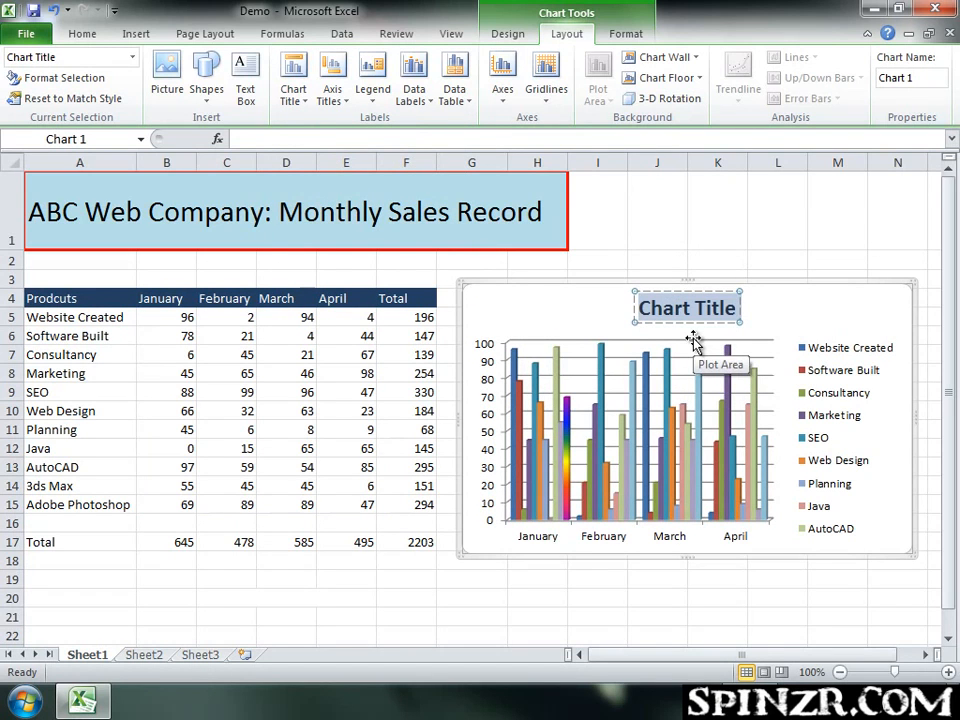
{"action": "key", "text": "Delete"}
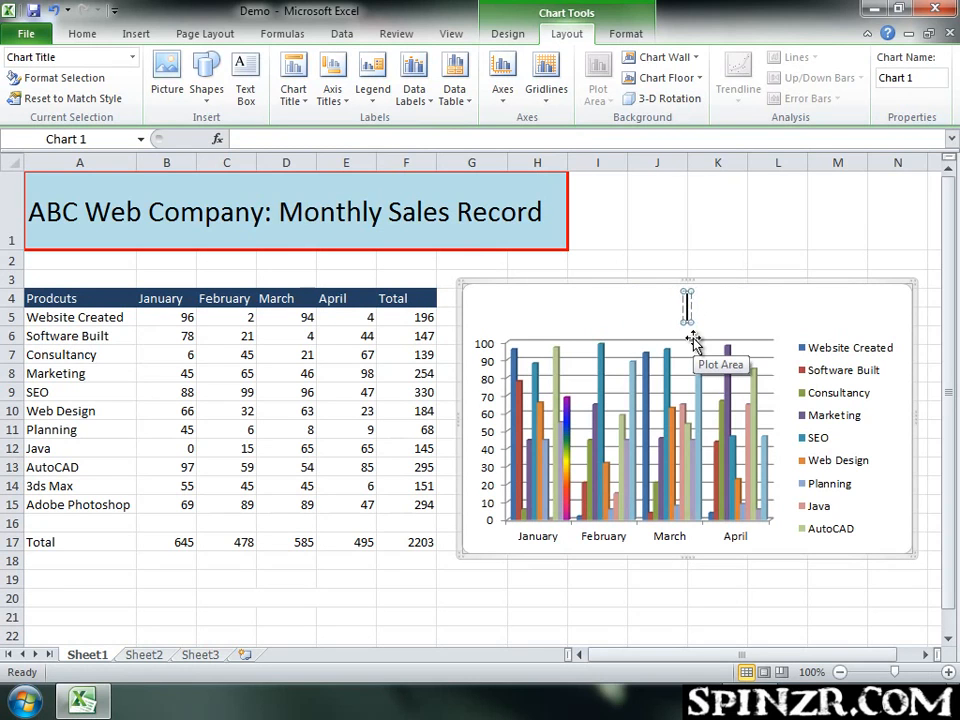
{"action": "type", "text": "Mont"}
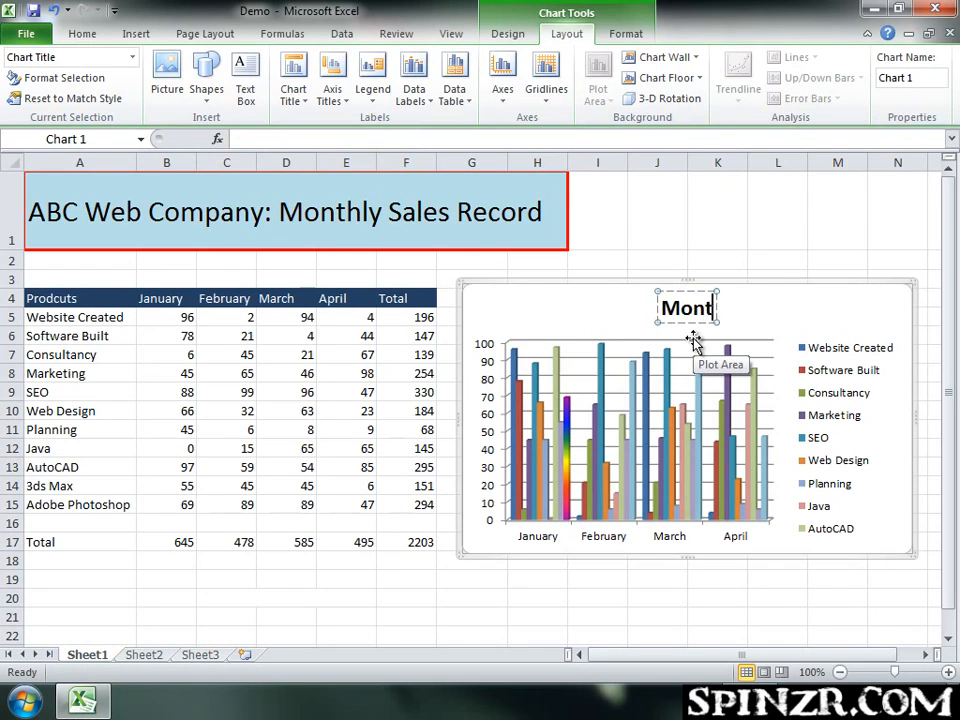
{"action": "type", "text": "hly S"}
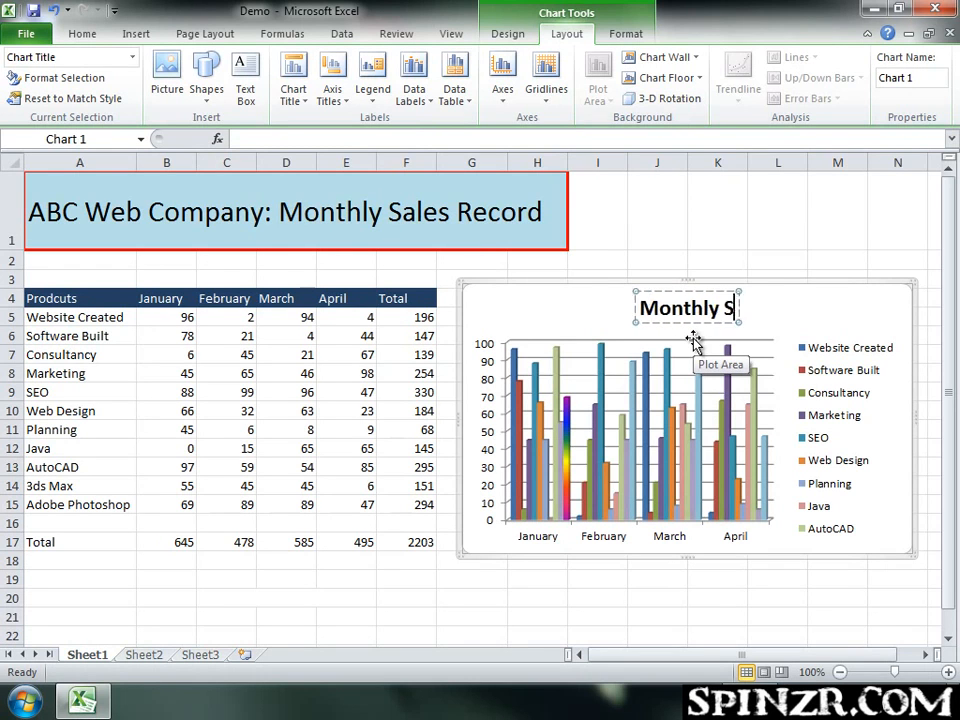
{"action": "type", "text": "ale"}
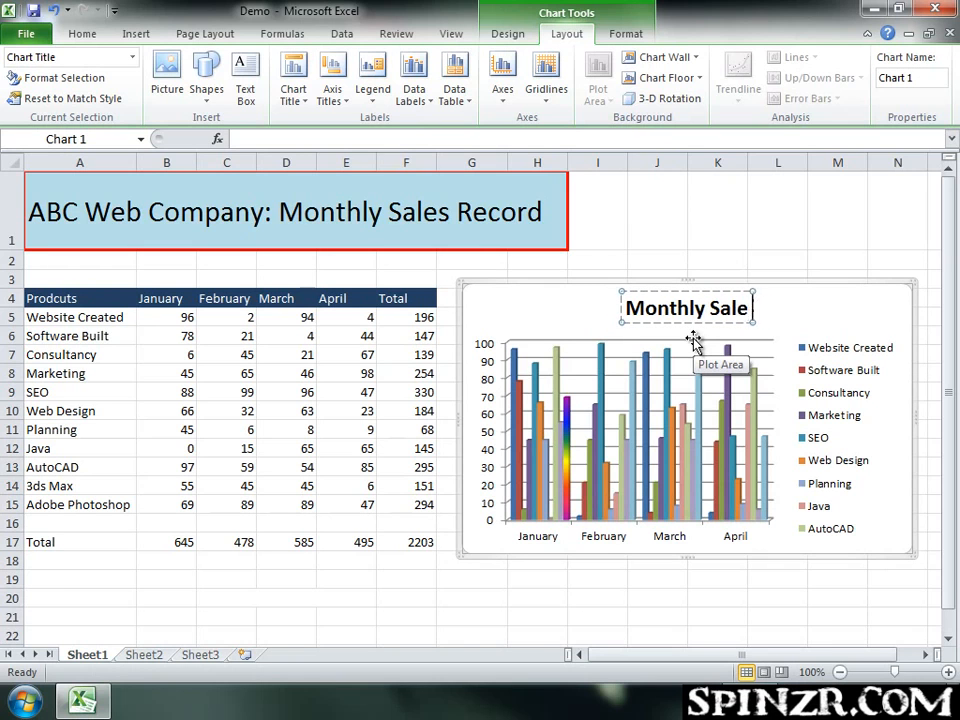
{"action": "type", "text": "s Records"}
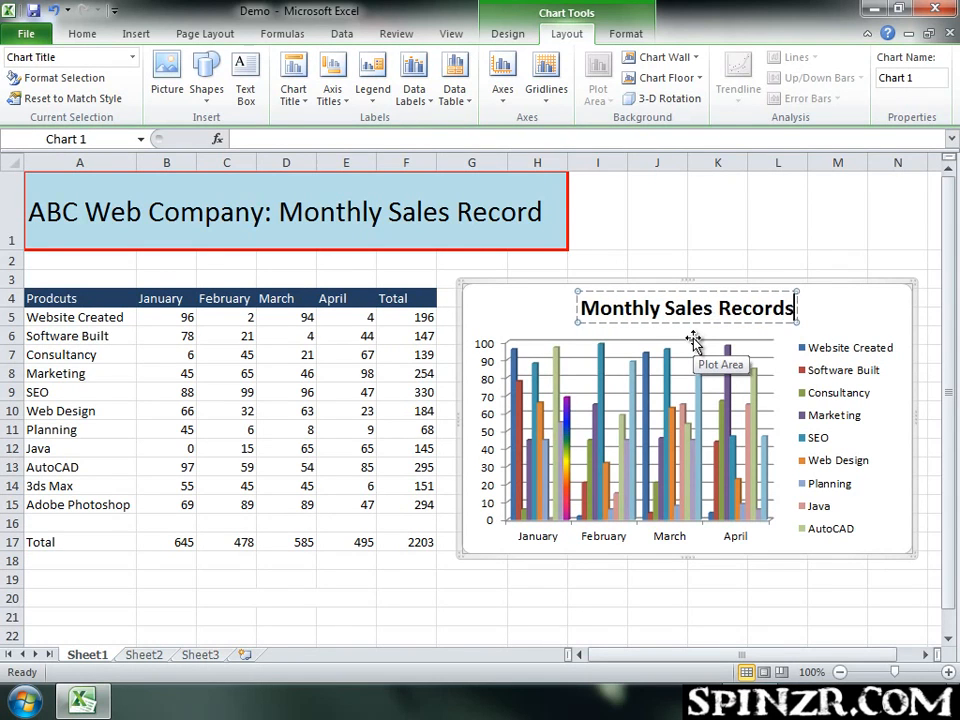
{"action": "key", "text": "Return"}
{"action": "key", "text": "BackSpace"}
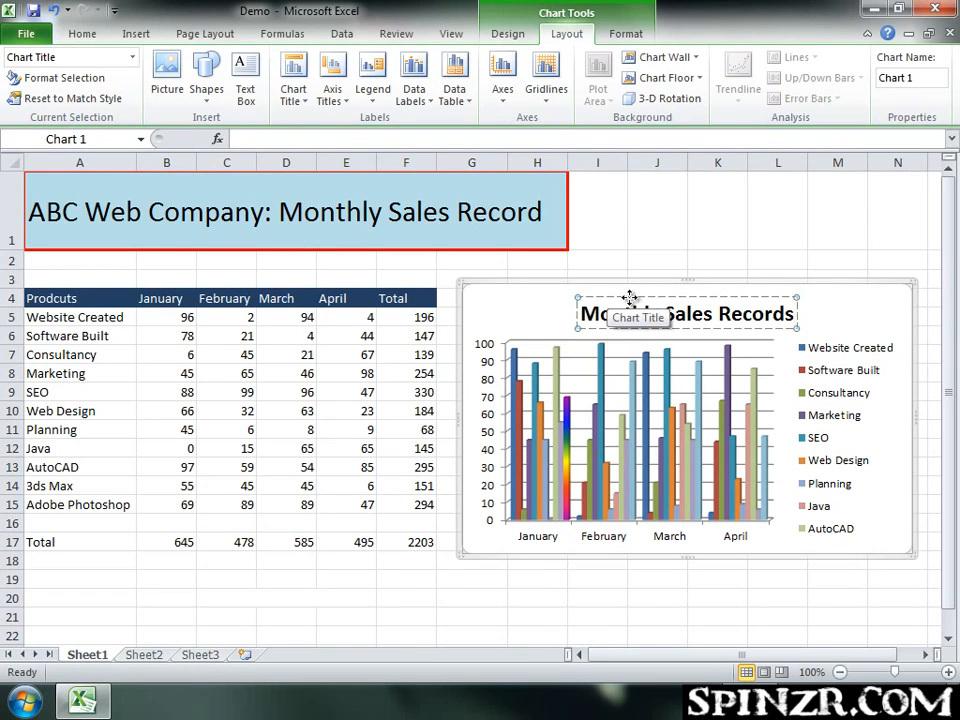
{"action": "left_click", "coordinate": [854, 315]}
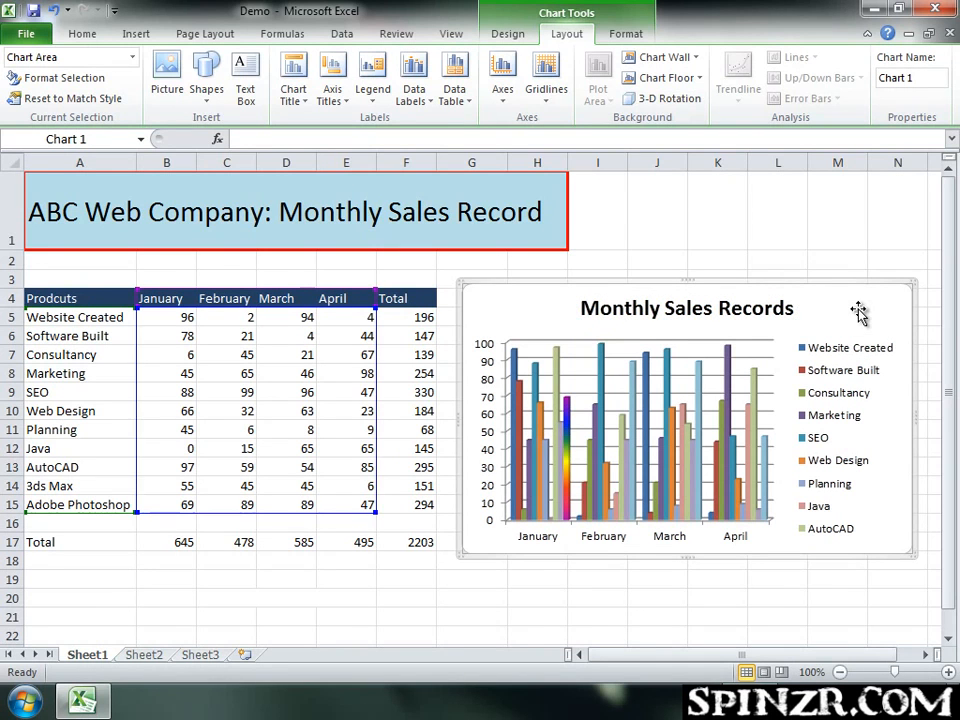
Apply the black filled shape style from the fifth row of the gallery to the chart title.
{"action": "left_click", "coordinate": [781, 306]}
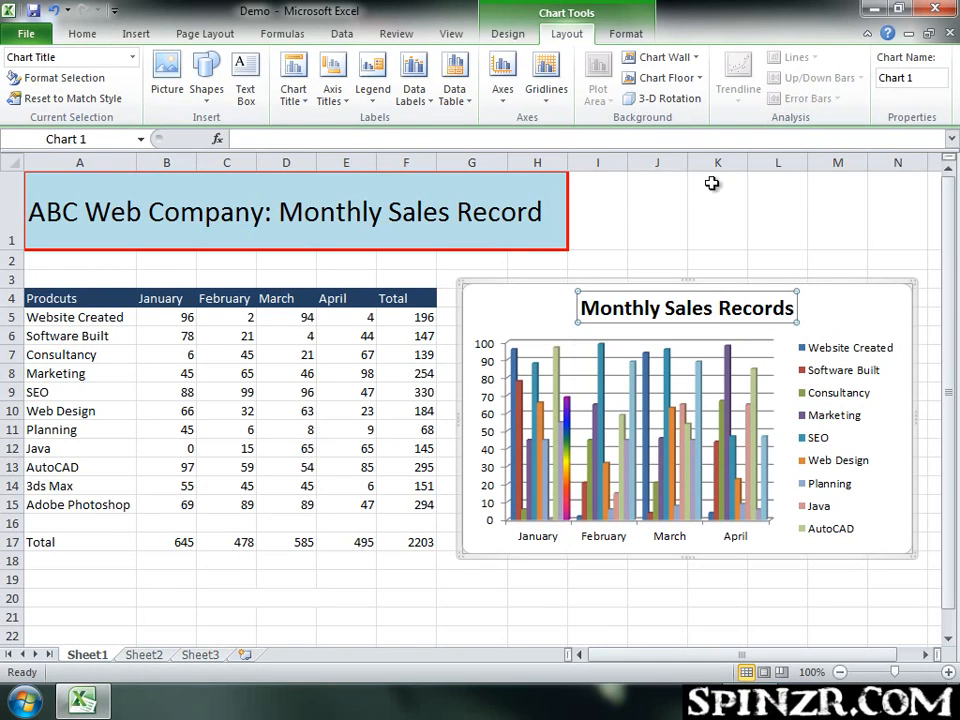
{"action": "left_click", "coordinate": [629, 34]}
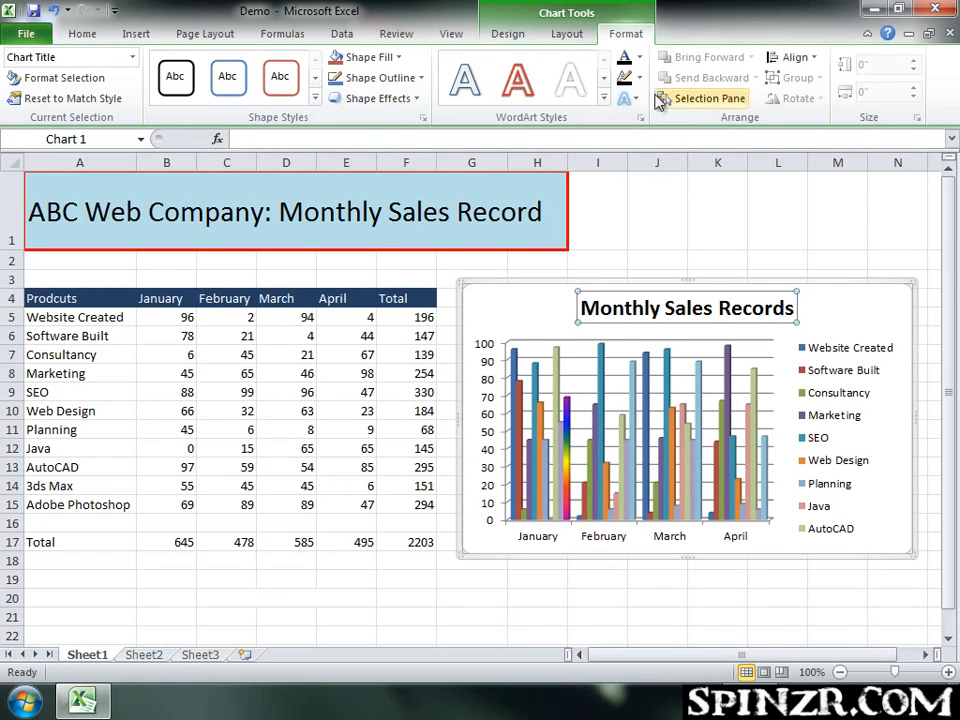
{"action": "left_click", "coordinate": [316, 98]}
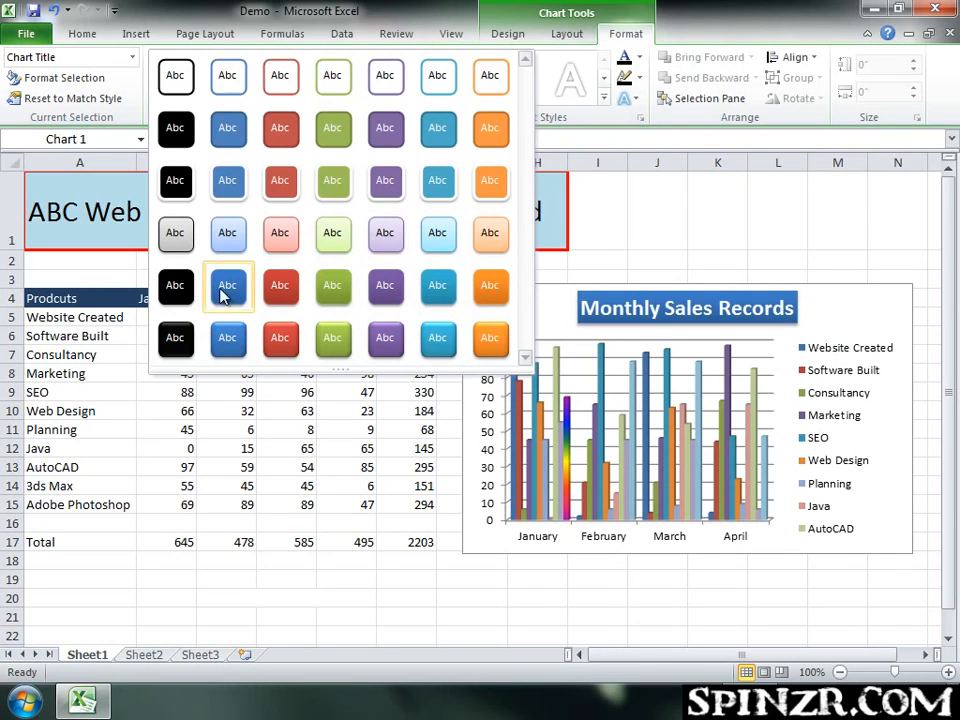
{"action": "left_click", "coordinate": [180, 285]}
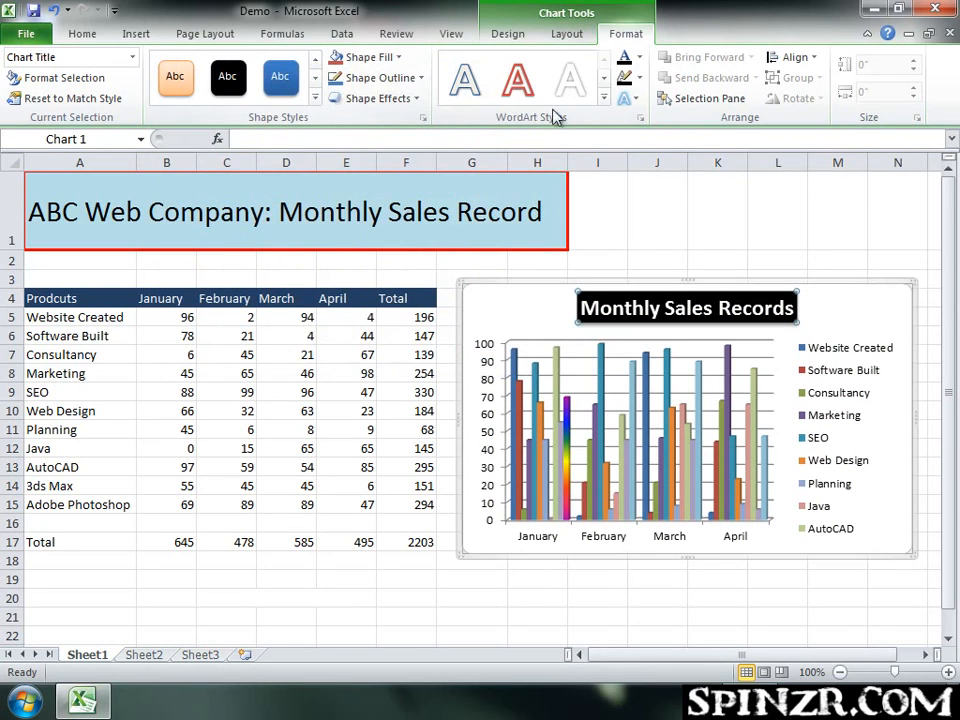
Apply the purple all-caps WordArt style to the chart title's text and deselect the chart.
{"action": "left_click", "coordinate": [605, 99]}
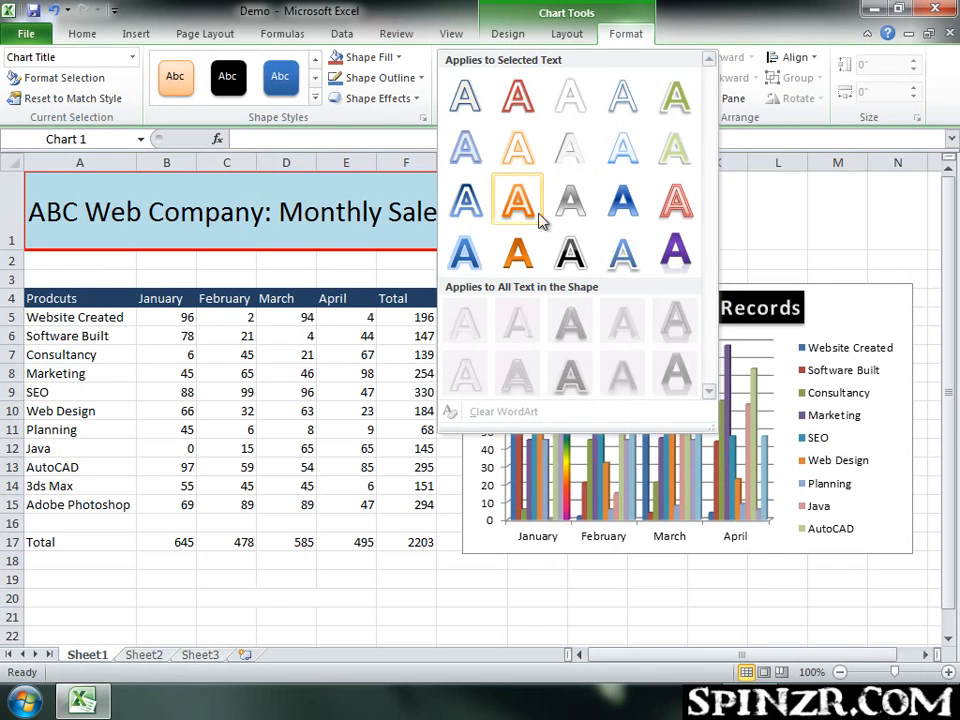
{"action": "left_click", "coordinate": [675, 252]}
{"action": "left_click", "coordinate": [895, 261]}
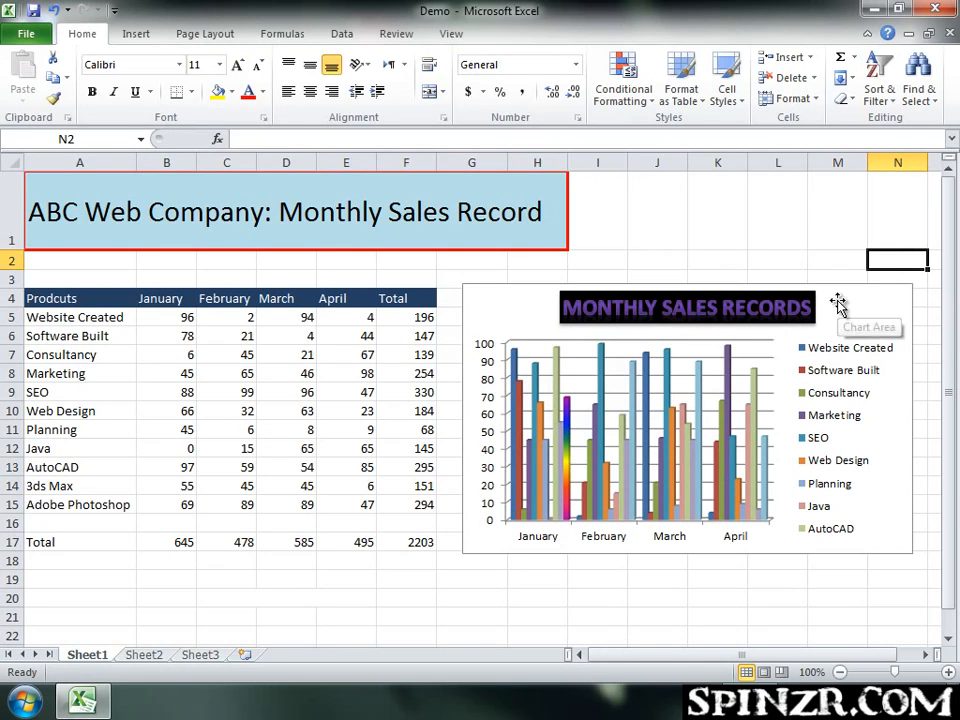
Try the red chart style with a shaded plot background, and replace it with the red style from the second row of the gallery.
{"action": "left_click", "coordinate": [792, 295]}
{"action": "left_click", "coordinate": [842, 289]}
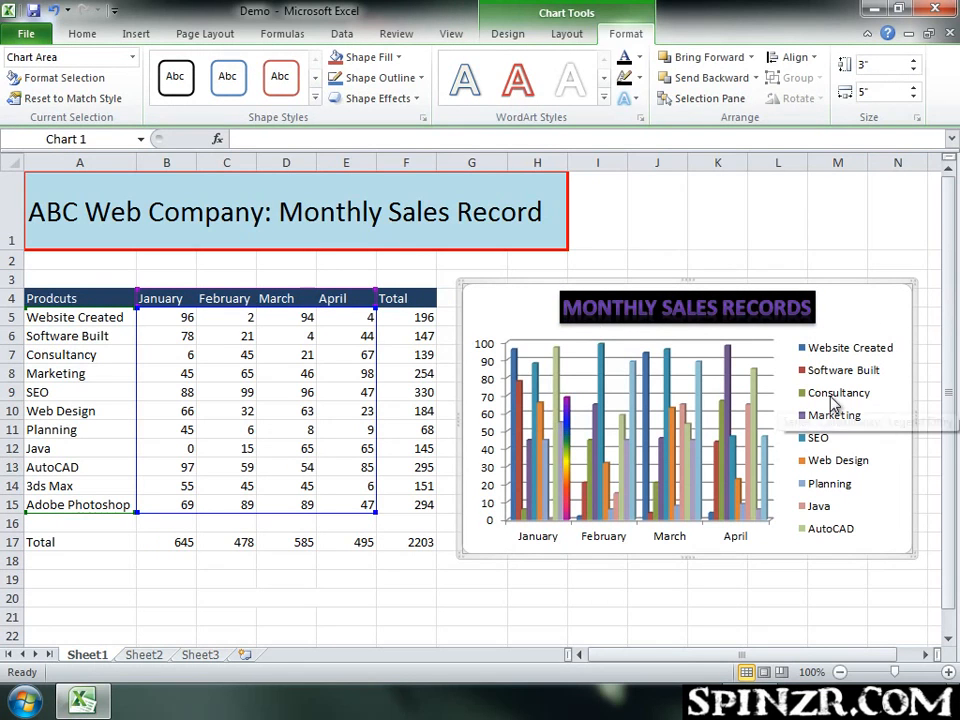
{"action": "left_click", "coordinate": [560, 33]}
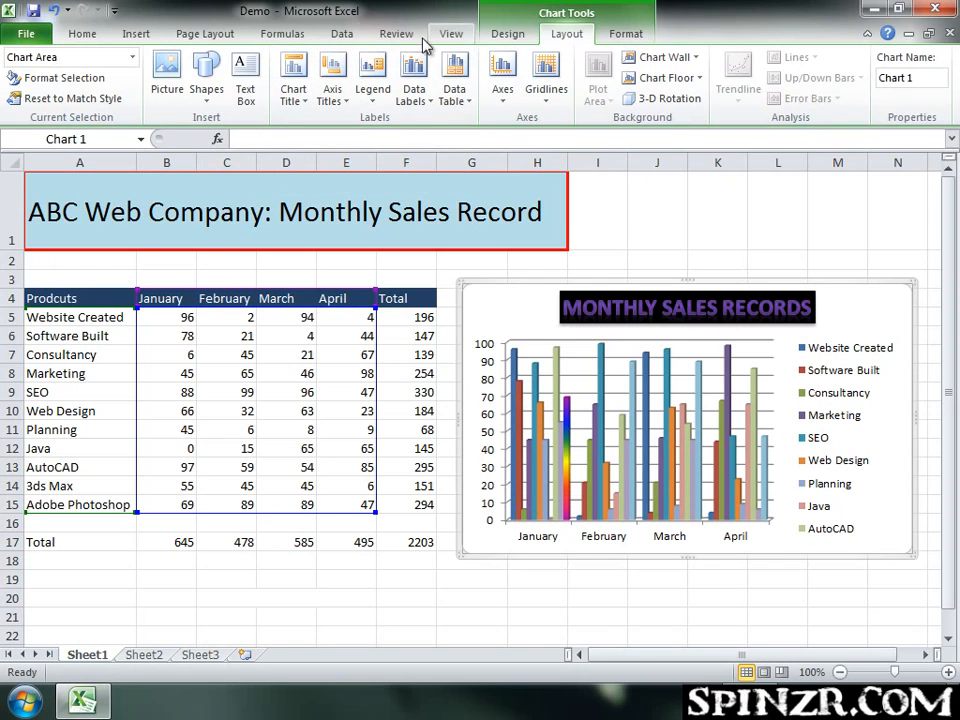
{"action": "left_click", "coordinate": [528, 40]}
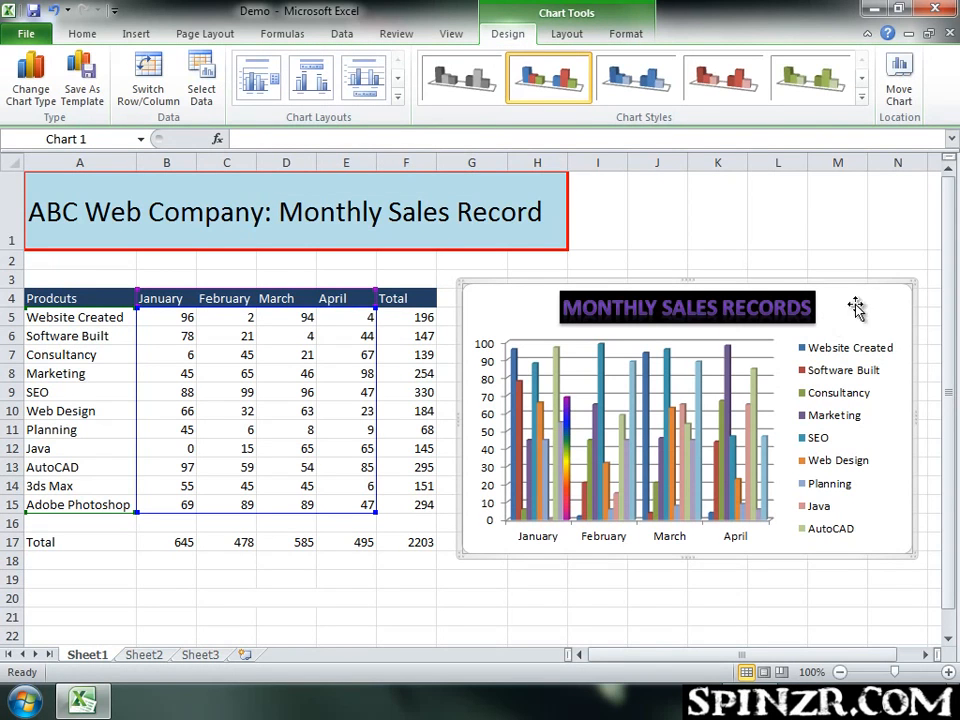
{"action": "left_click", "coordinate": [862, 96]}
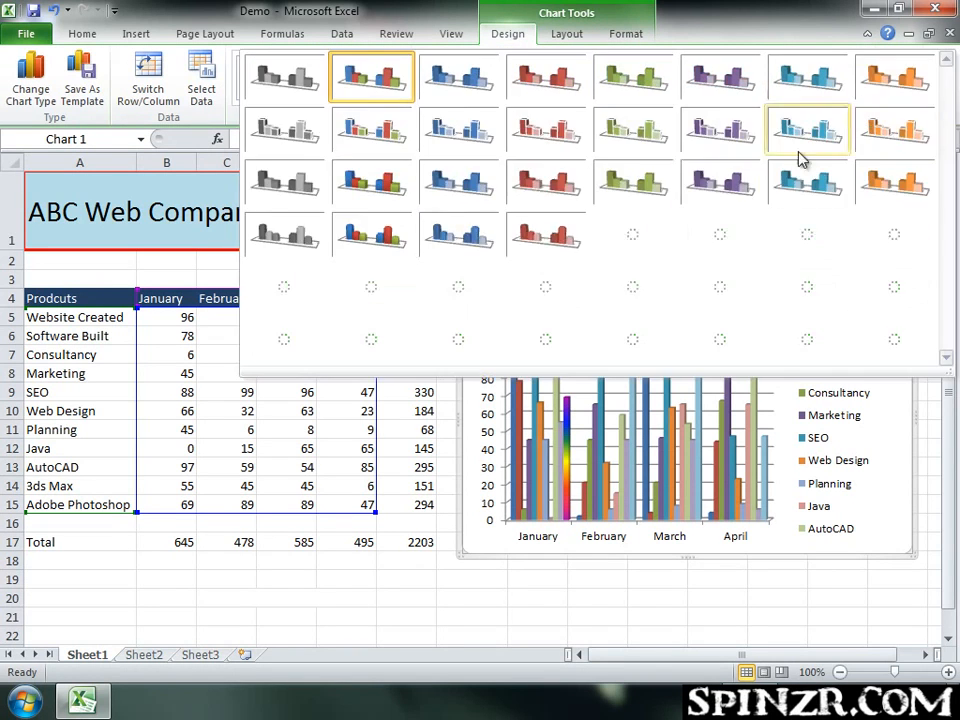
{"action": "left_click", "coordinate": [564, 285]}
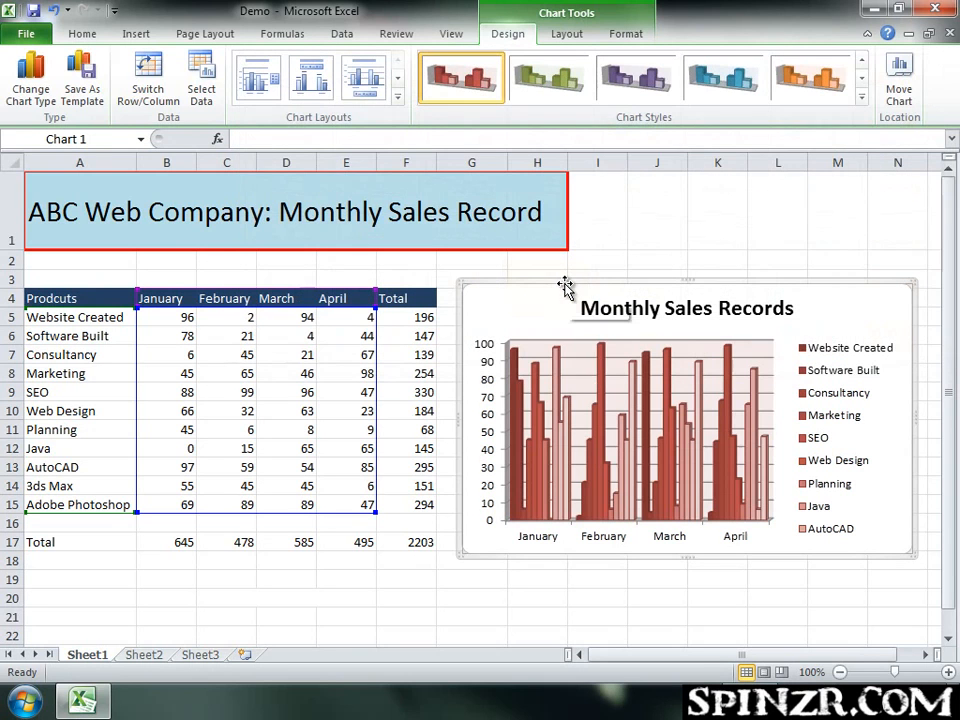
{"action": "left_click", "coordinate": [862, 96]}
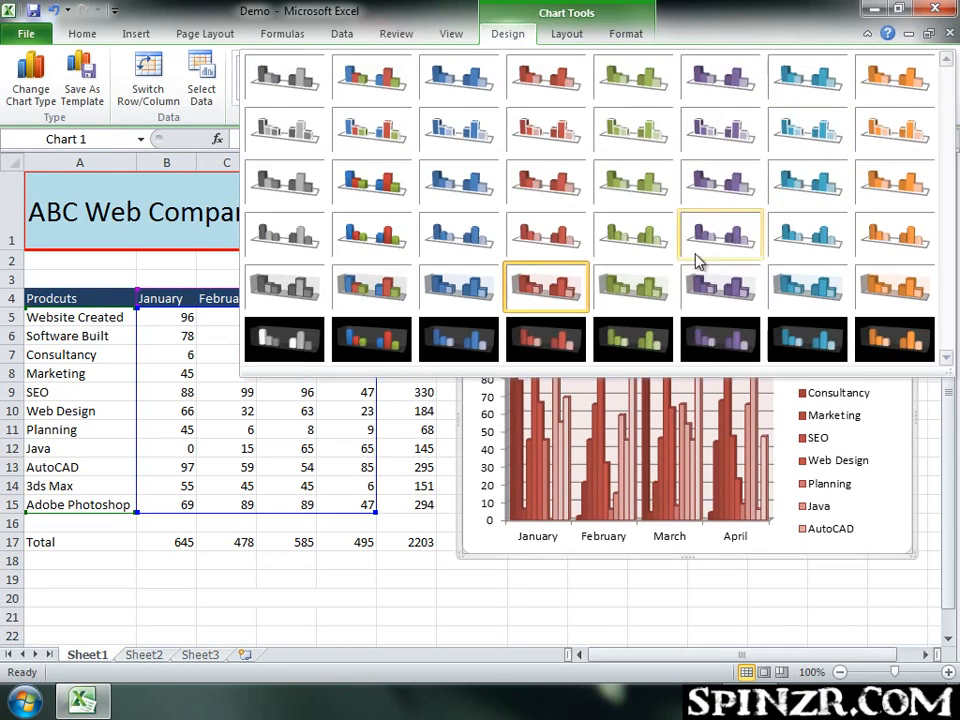
{"action": "left_click", "coordinate": [543, 145]}
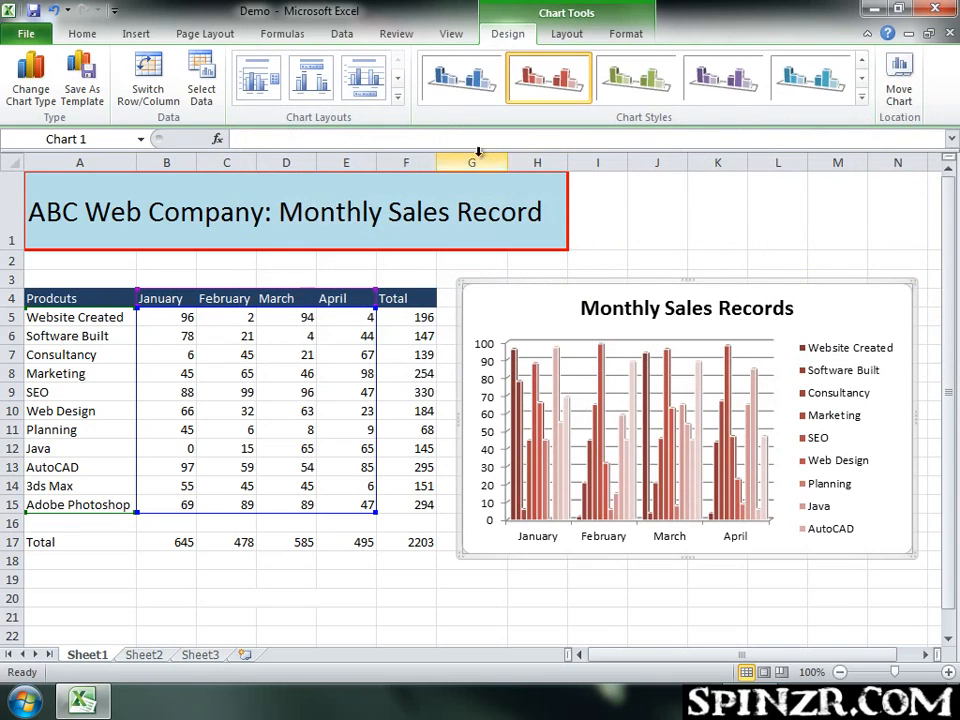